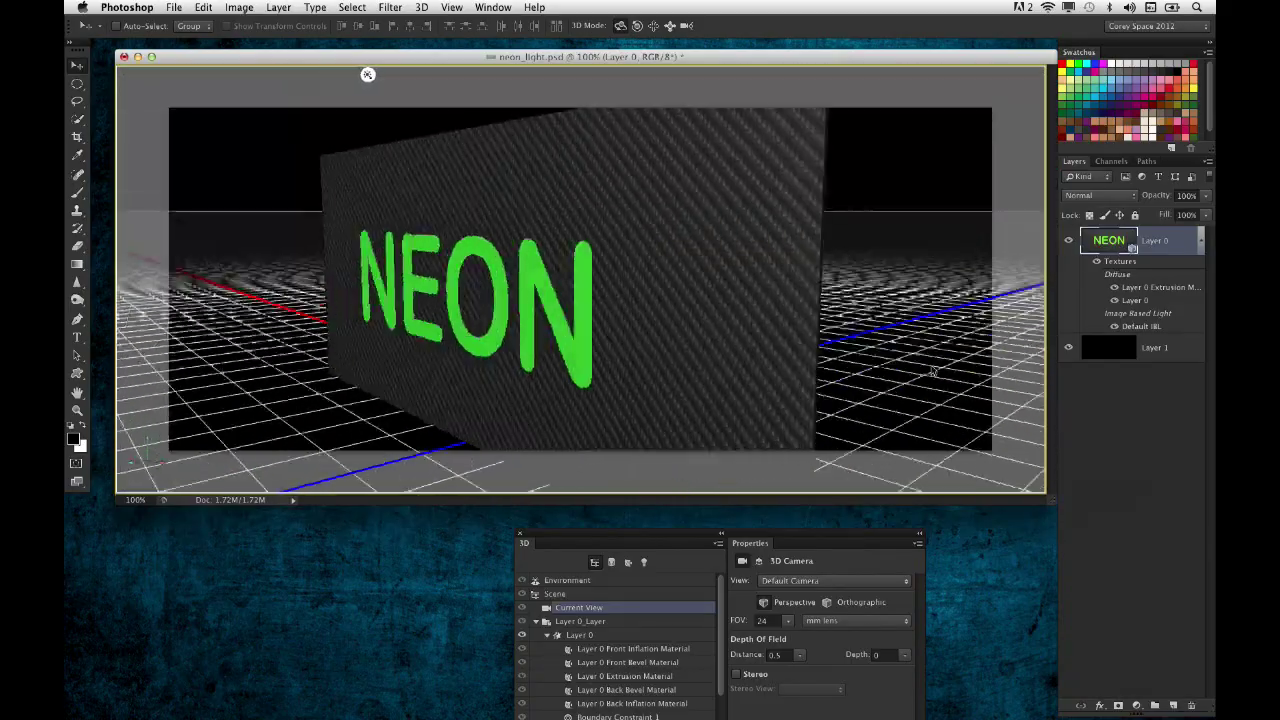
# Undo the last camera rotation and select the NEON text mesh in the 3D scene
pyautogui.press('super+z')
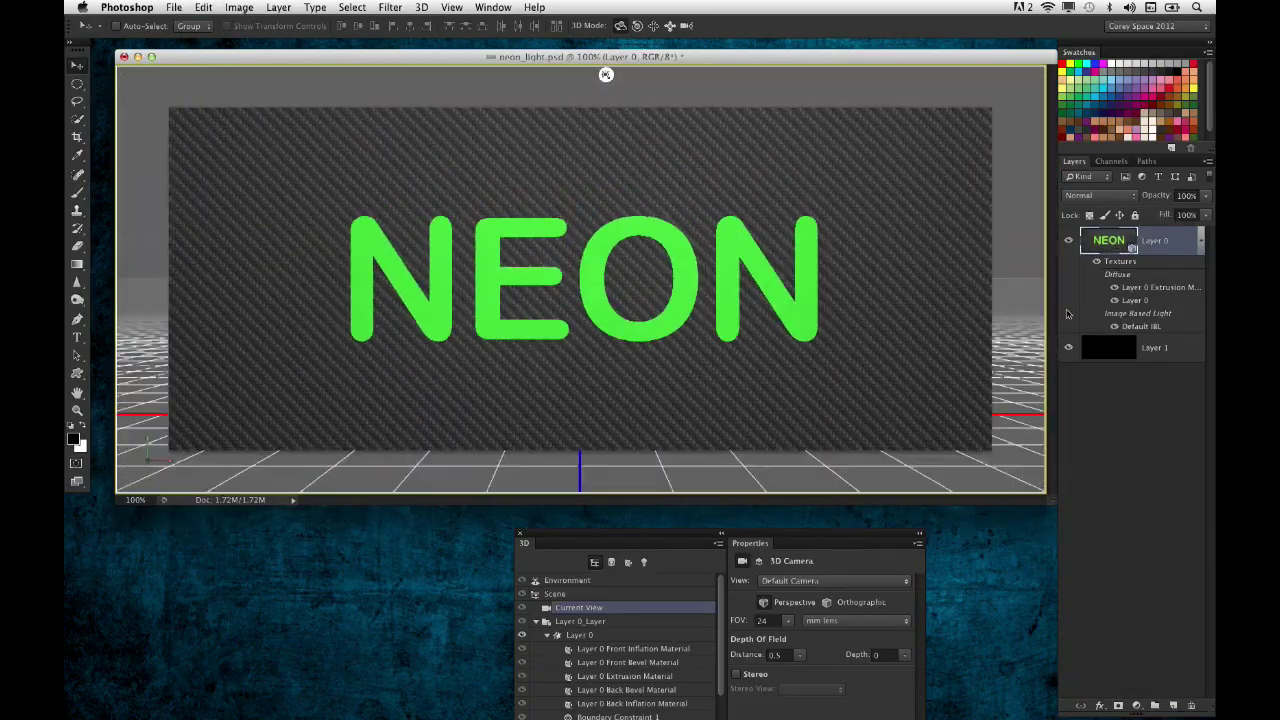
pyautogui.moveTo(806, 532); pyautogui.dragTo(875, 425)
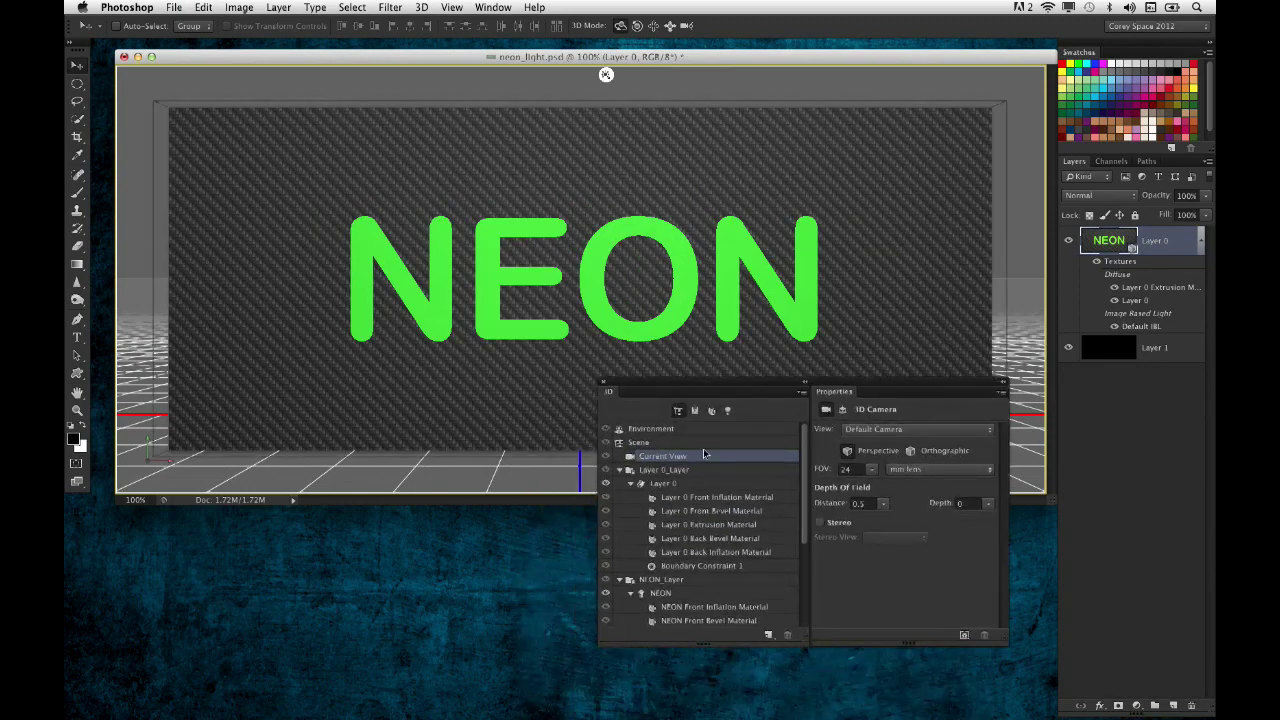
pyautogui.click(680, 485)
pyautogui.click(660, 580)
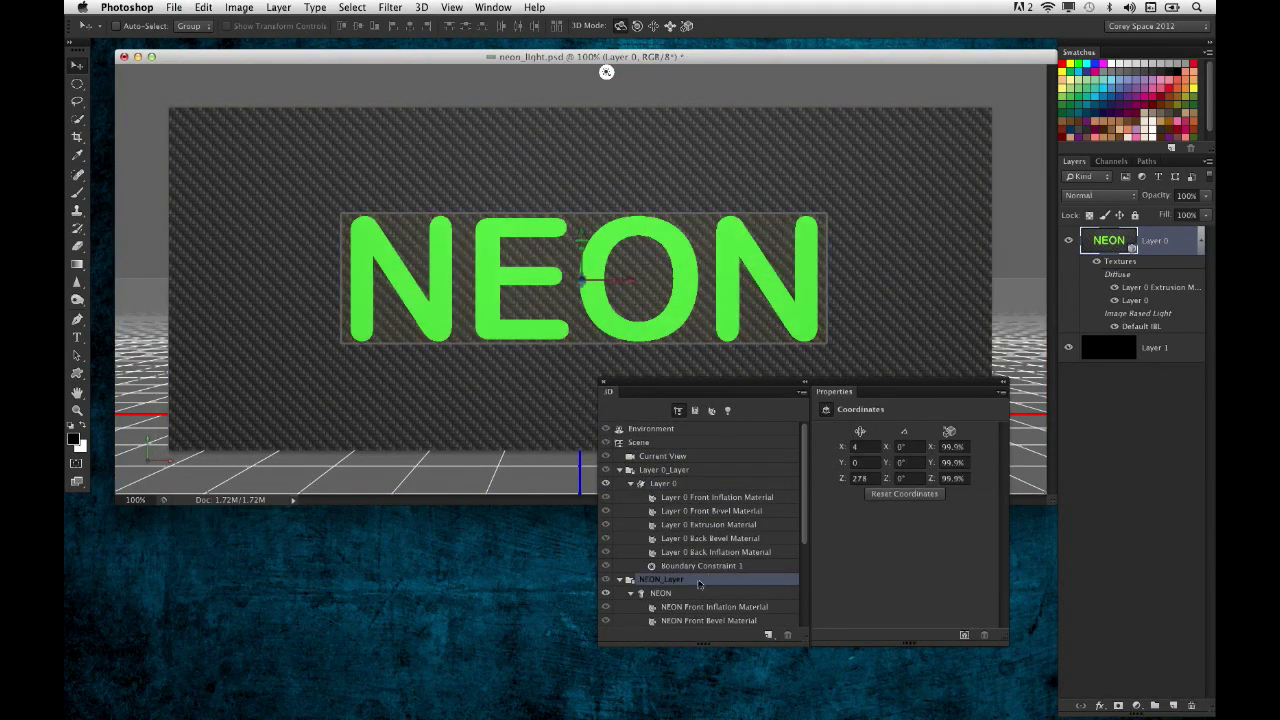
pyautogui.click(695, 593)
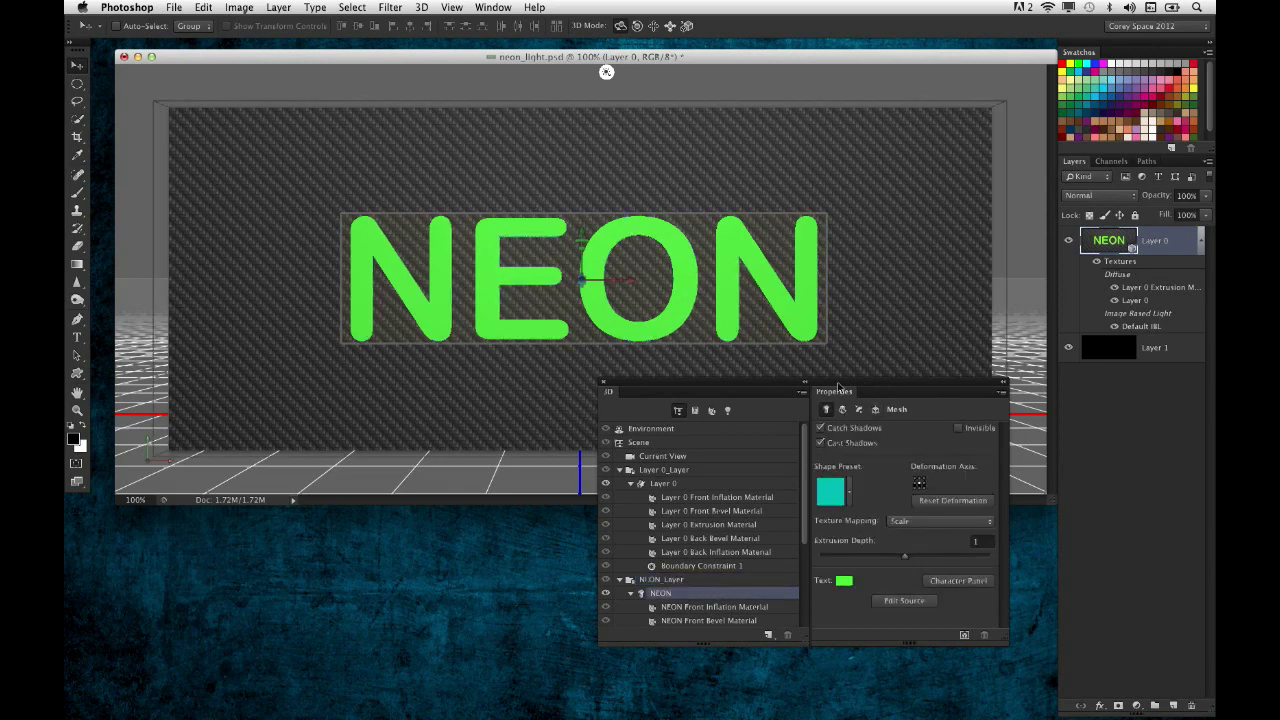
# Inflate the front and back caps of the NEON mesh with a strength of 10%
pyautogui.moveTo(857, 389); pyautogui.dragTo(833, 389)
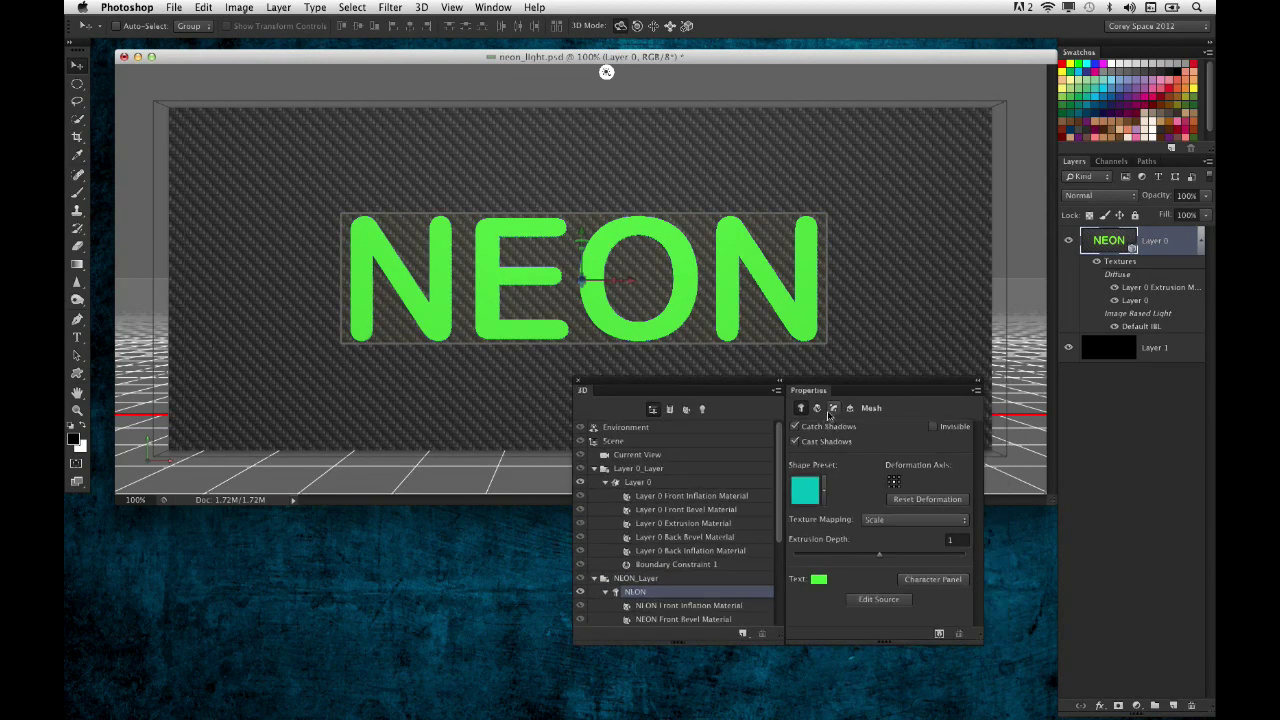
pyautogui.click(831, 410)
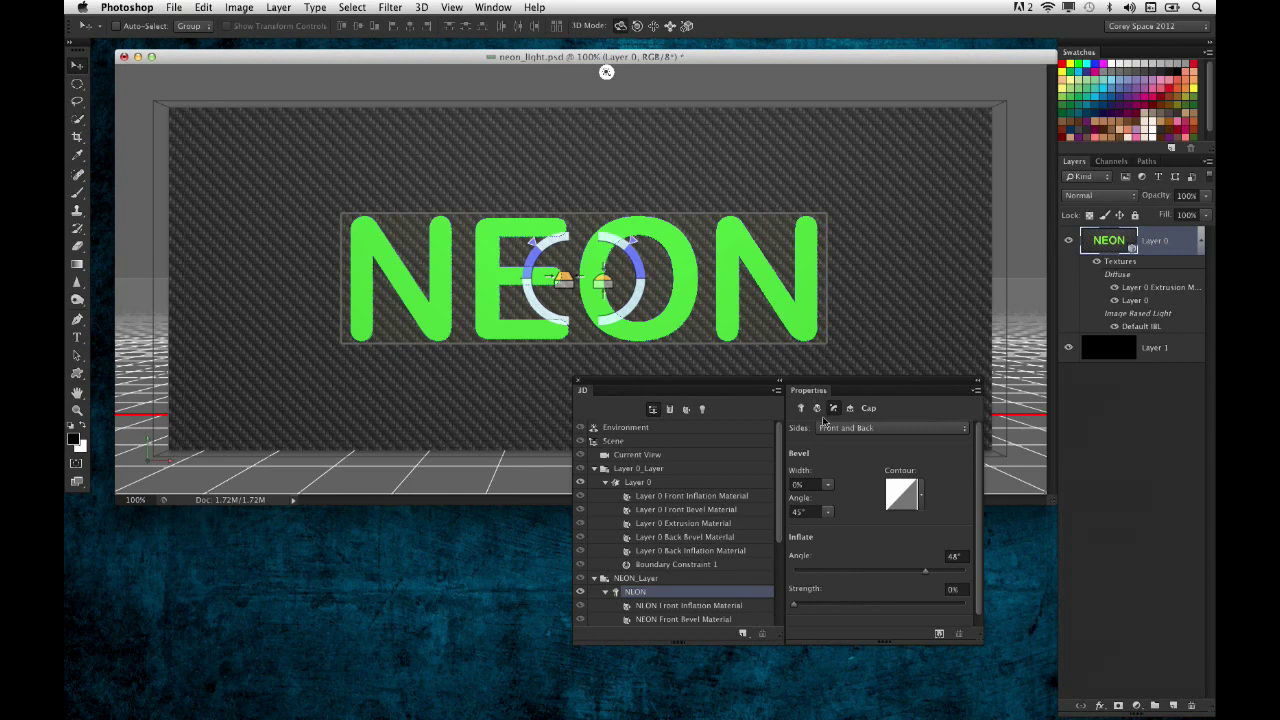
pyautogui.moveTo(801, 608); pyautogui.dragTo(812, 607)
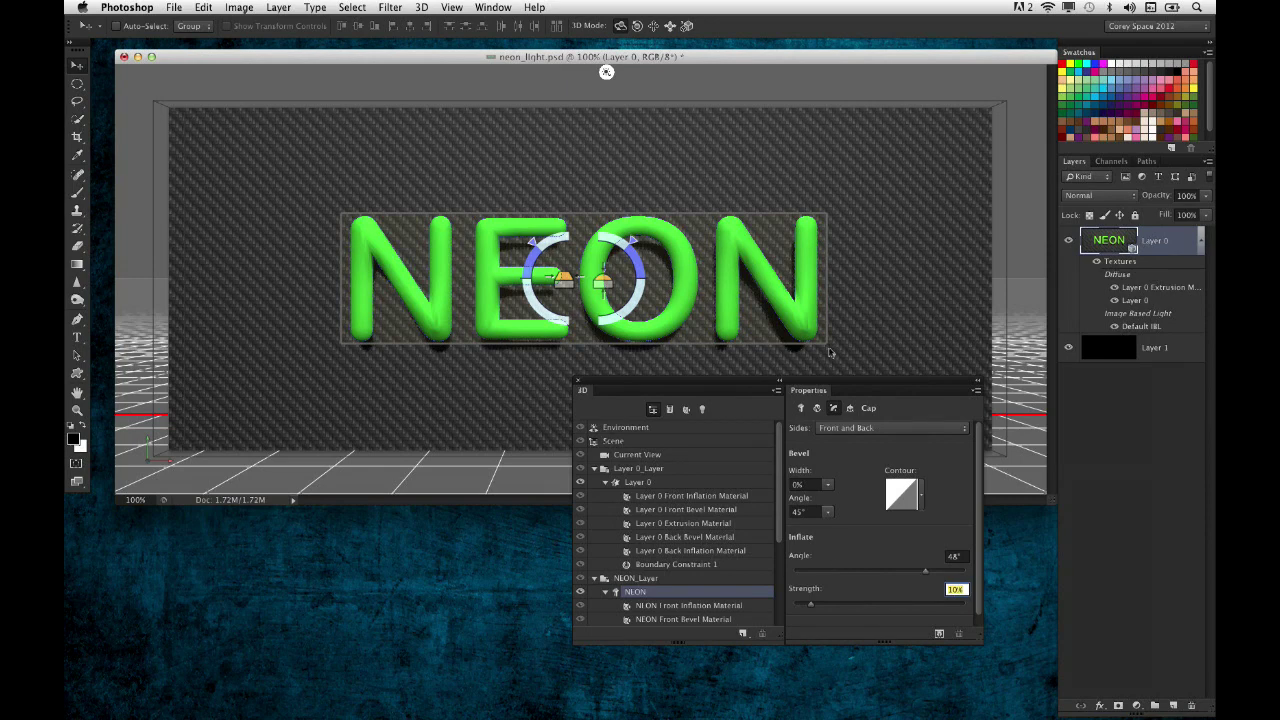
pyautogui.click(858, 429)
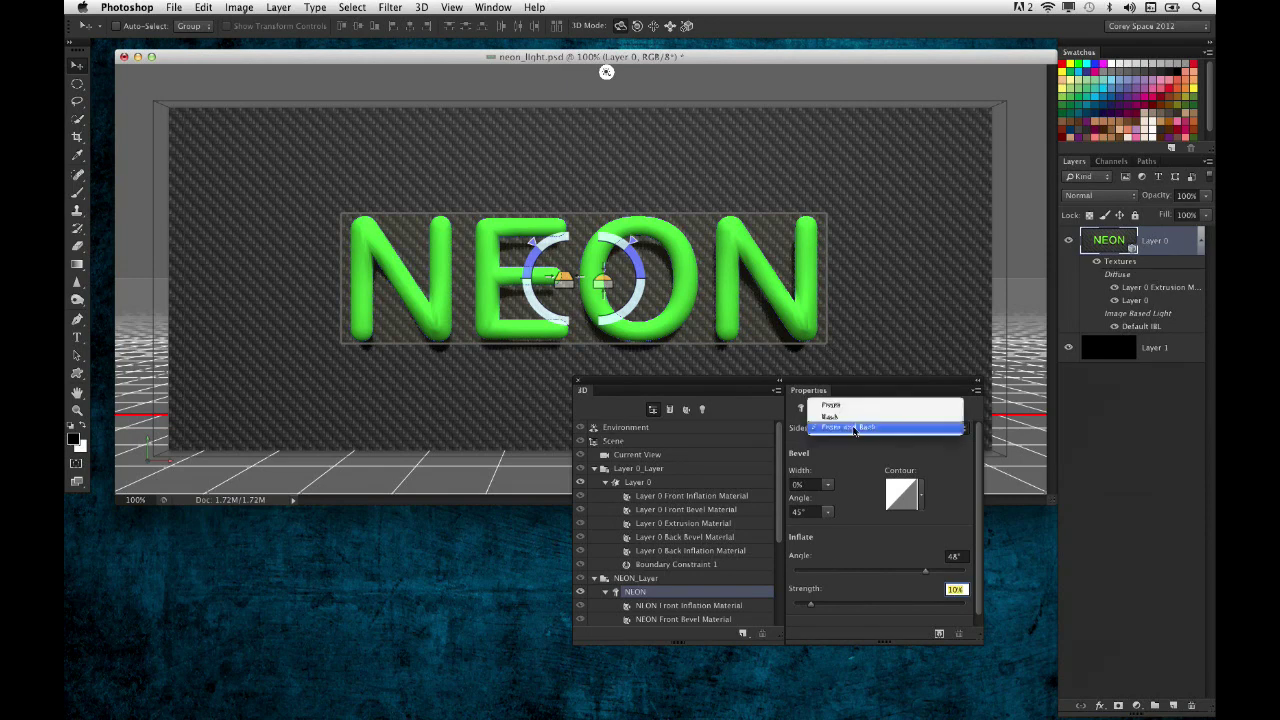
pyautogui.click(862, 429)
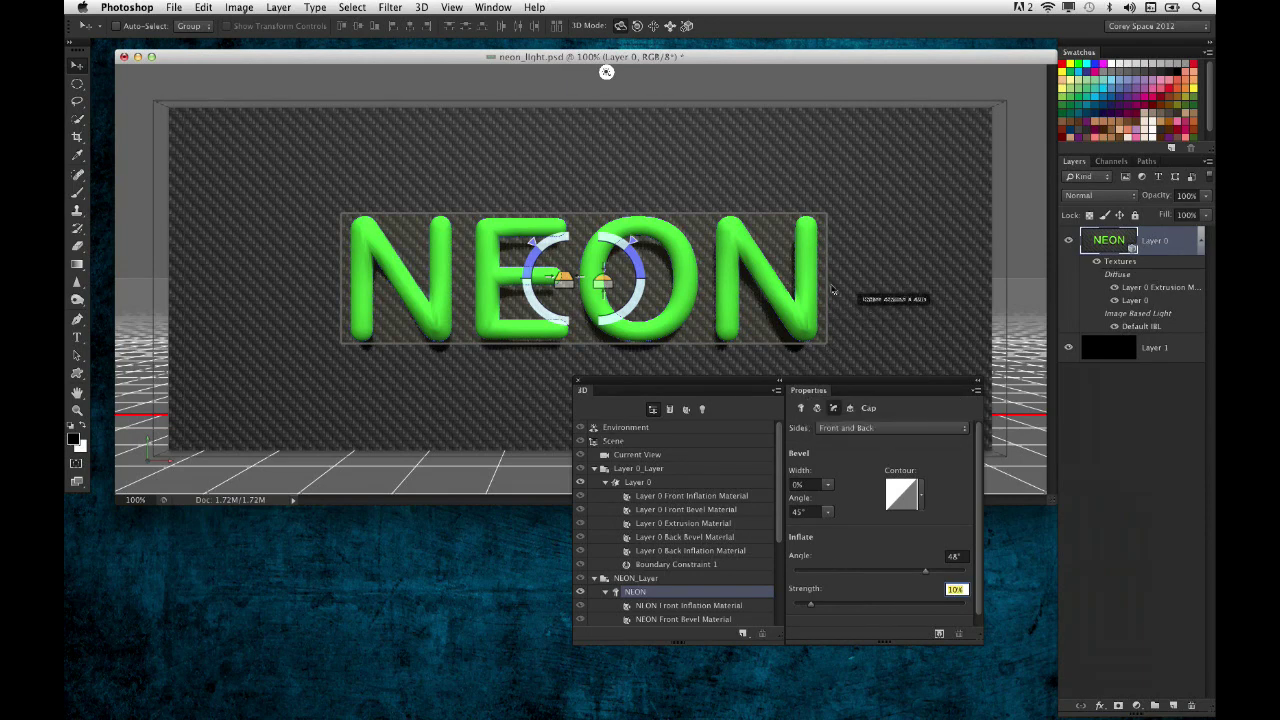
# Examine the settings of the scene's infinite light
pyautogui.moveTo(843, 289); pyautogui.dragTo(827, 420)
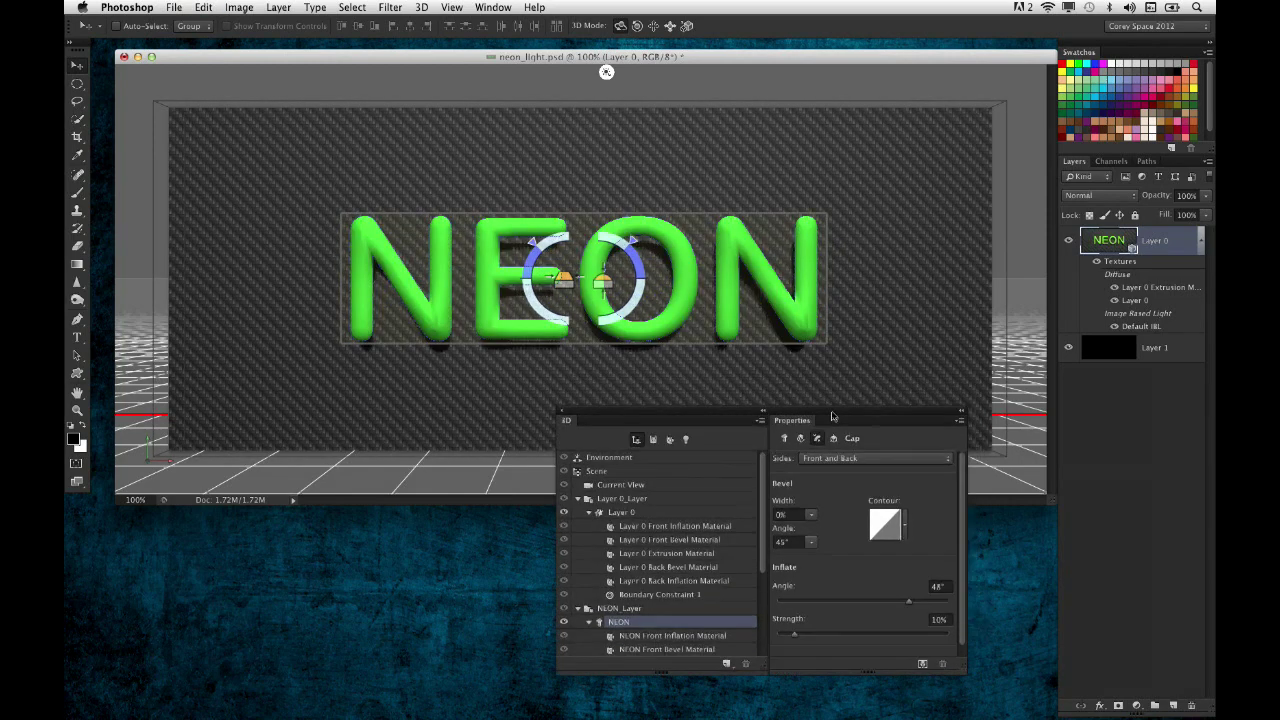
pyautogui.scroll(-3, 707, 573)
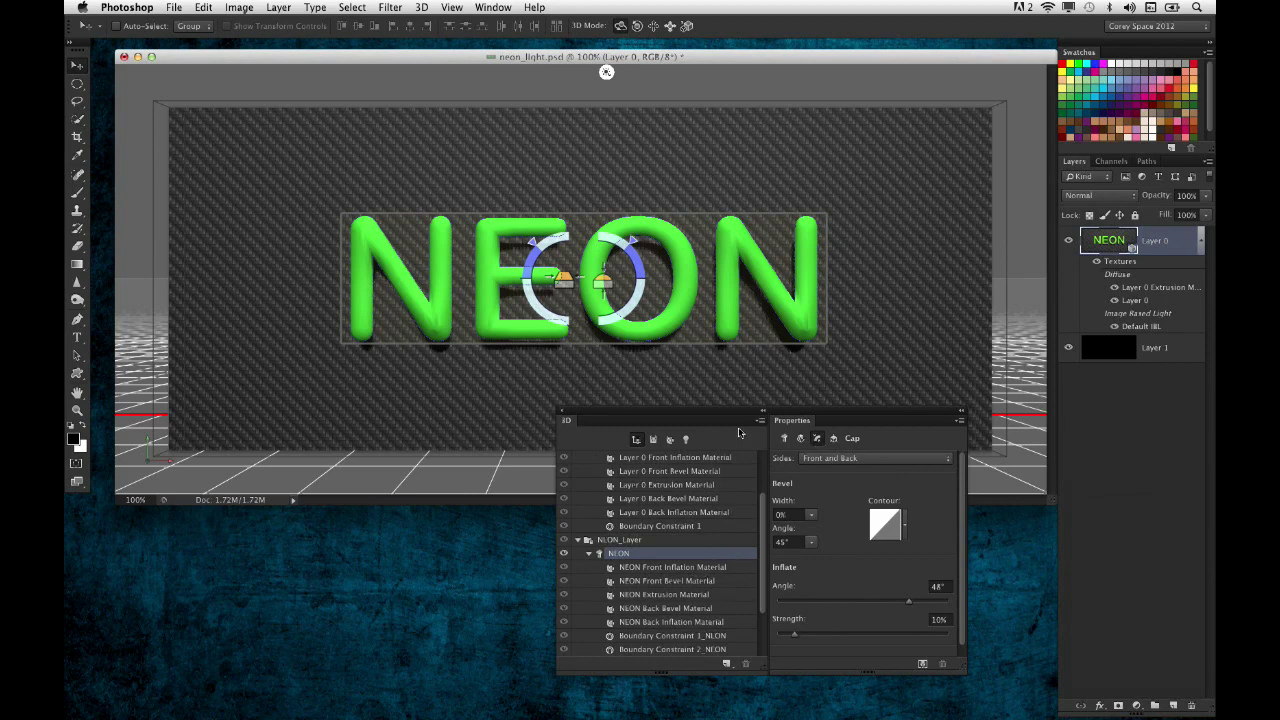
pyautogui.click(686, 440)
pyautogui.click(636, 440)
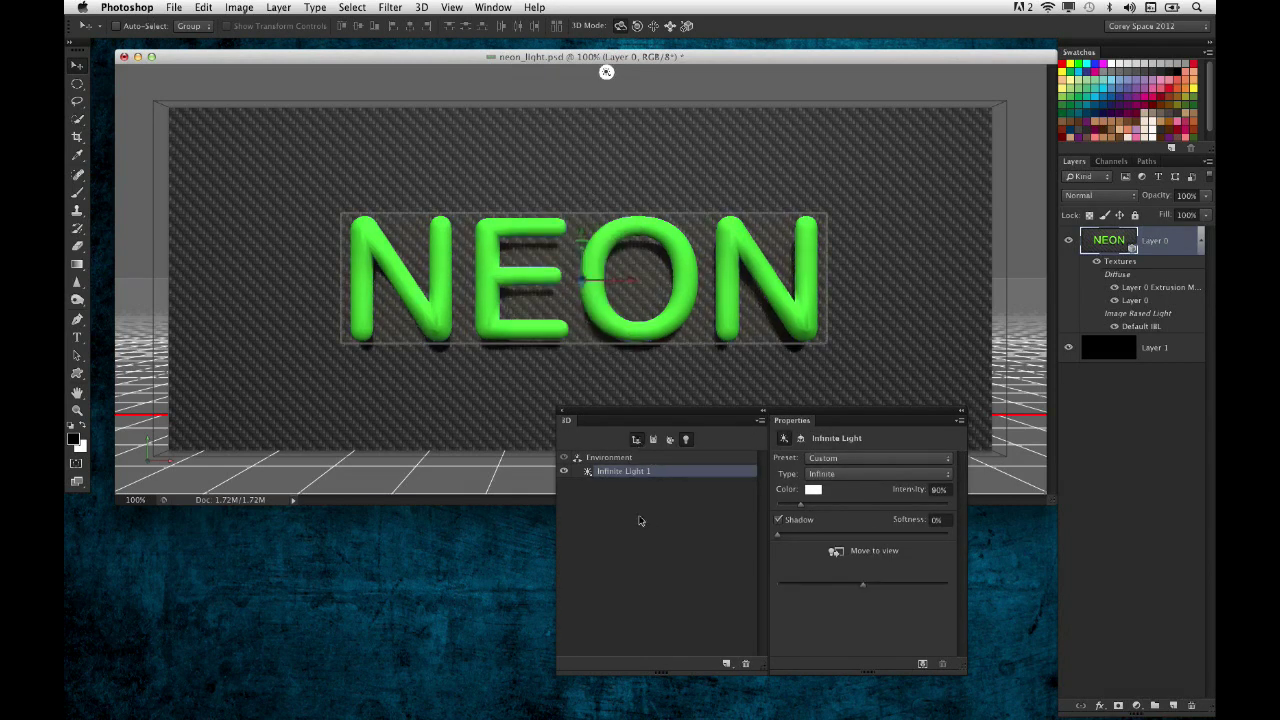
# Set the NEON Back Inflation Material's illumination colour to green (RGB 39, 237, 39) with an intensity of +1.19 stops
pyautogui.click(657, 637)
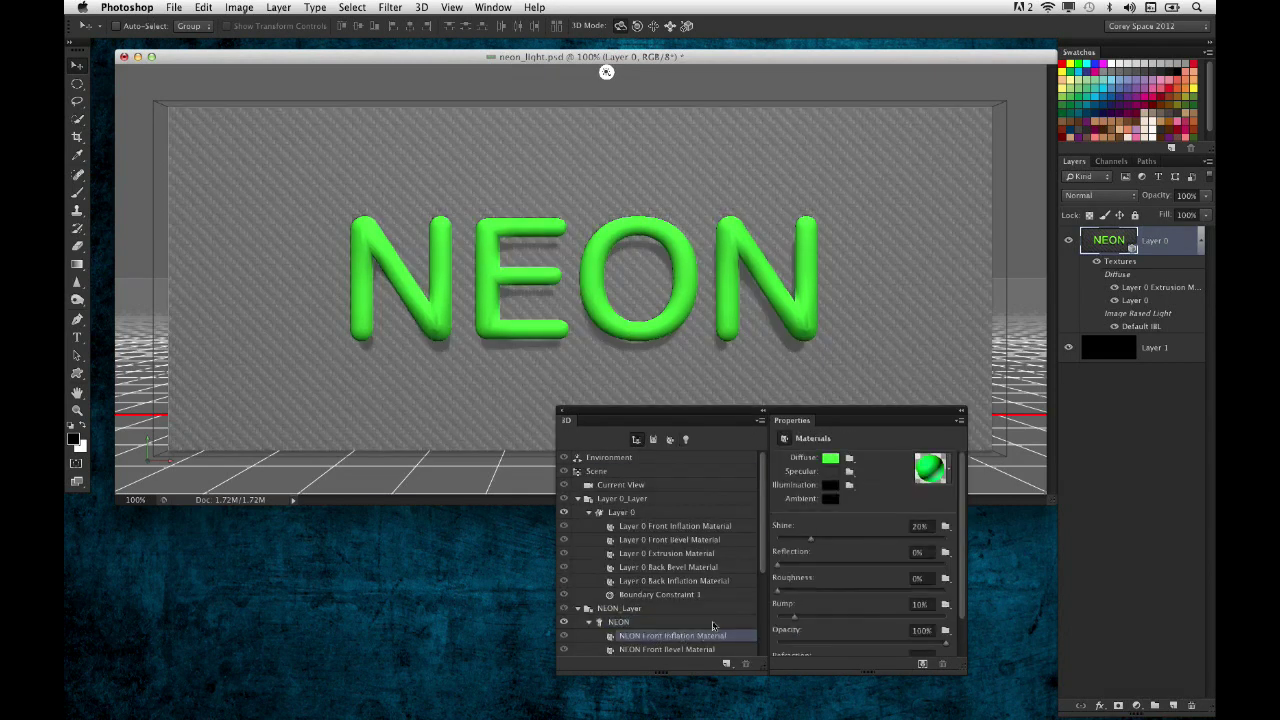
pyautogui.moveTo(758, 529); pyautogui.dragTo(770, 585)
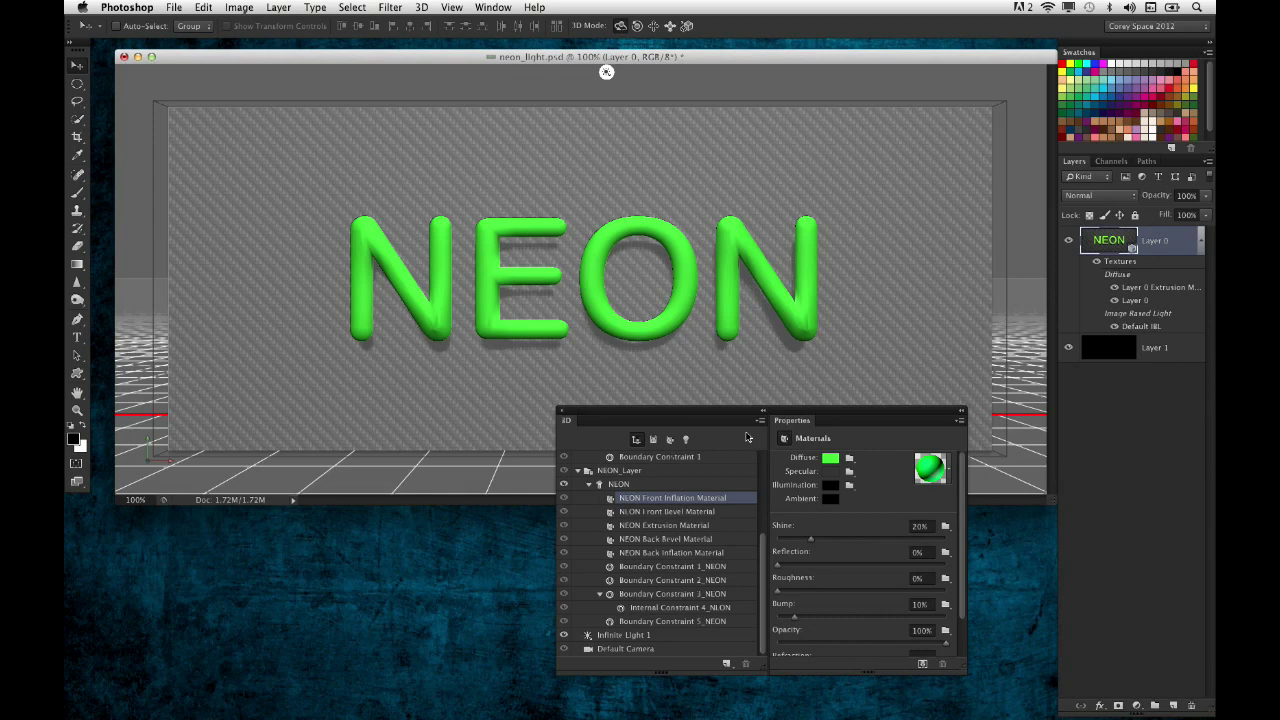
pyautogui.click(658, 553)
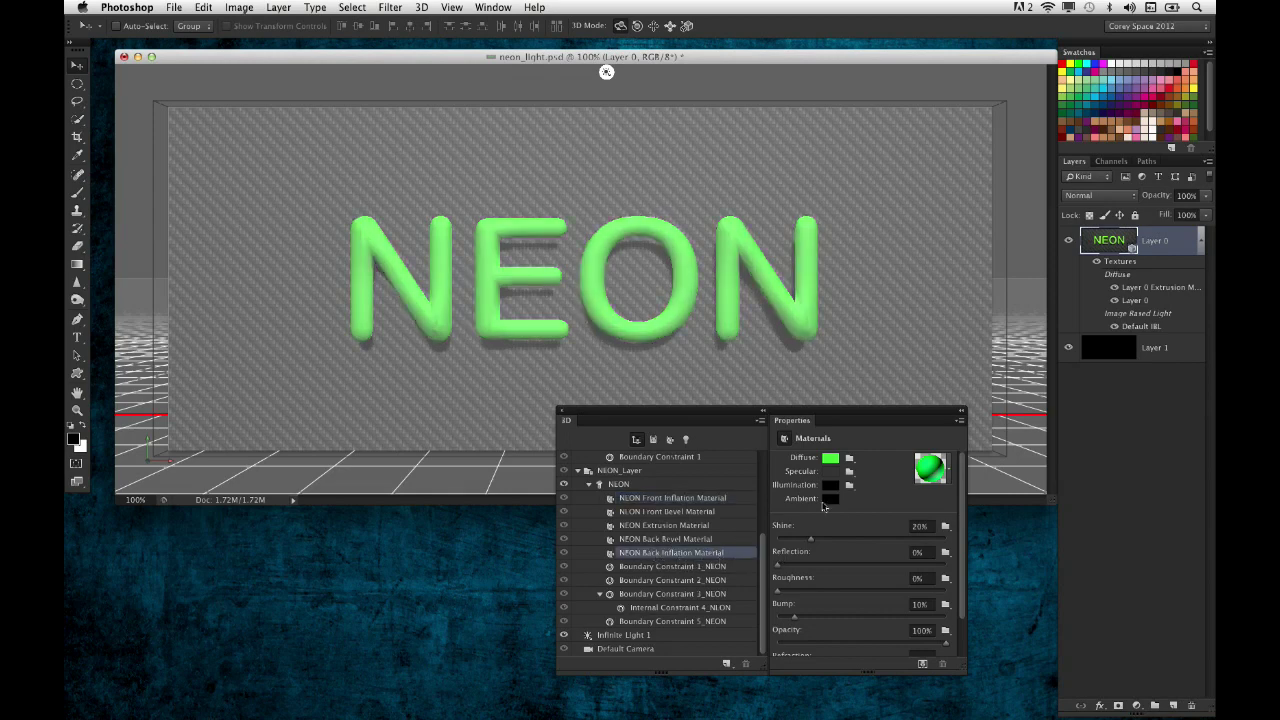
pyautogui.click(830, 486)
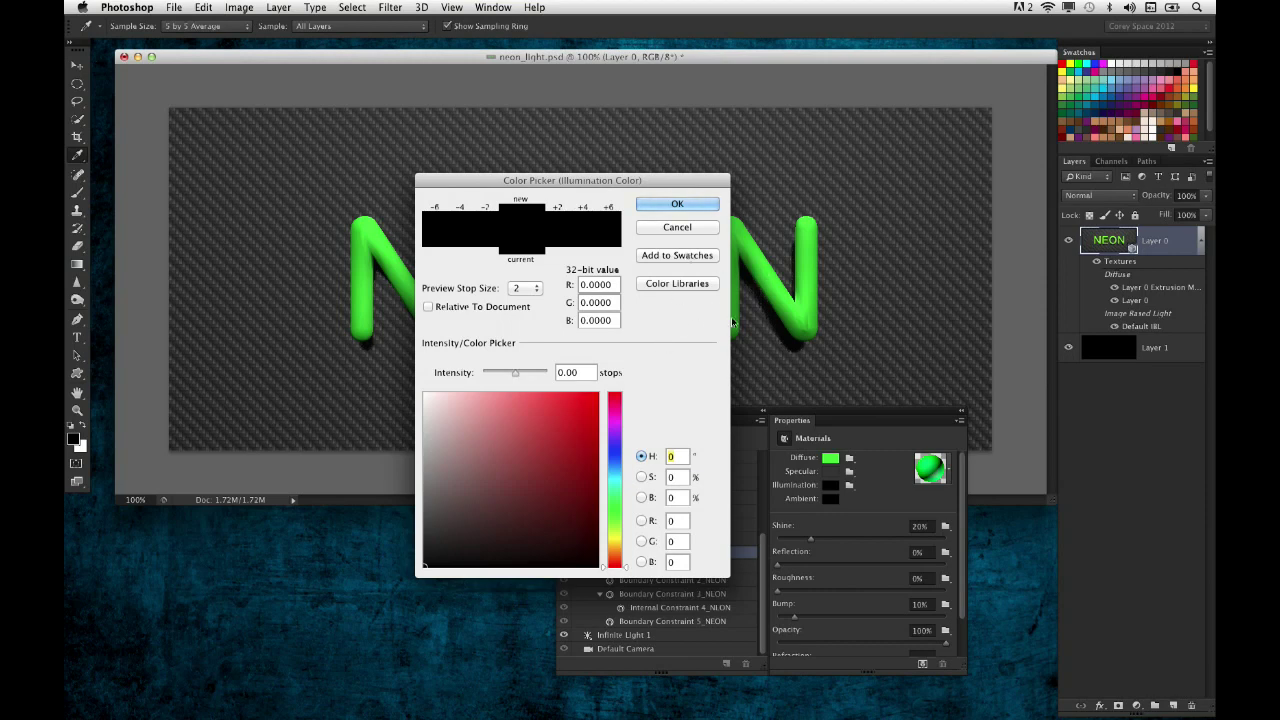
pyautogui.moveTo(672, 184); pyautogui.dragTo(571, 187)
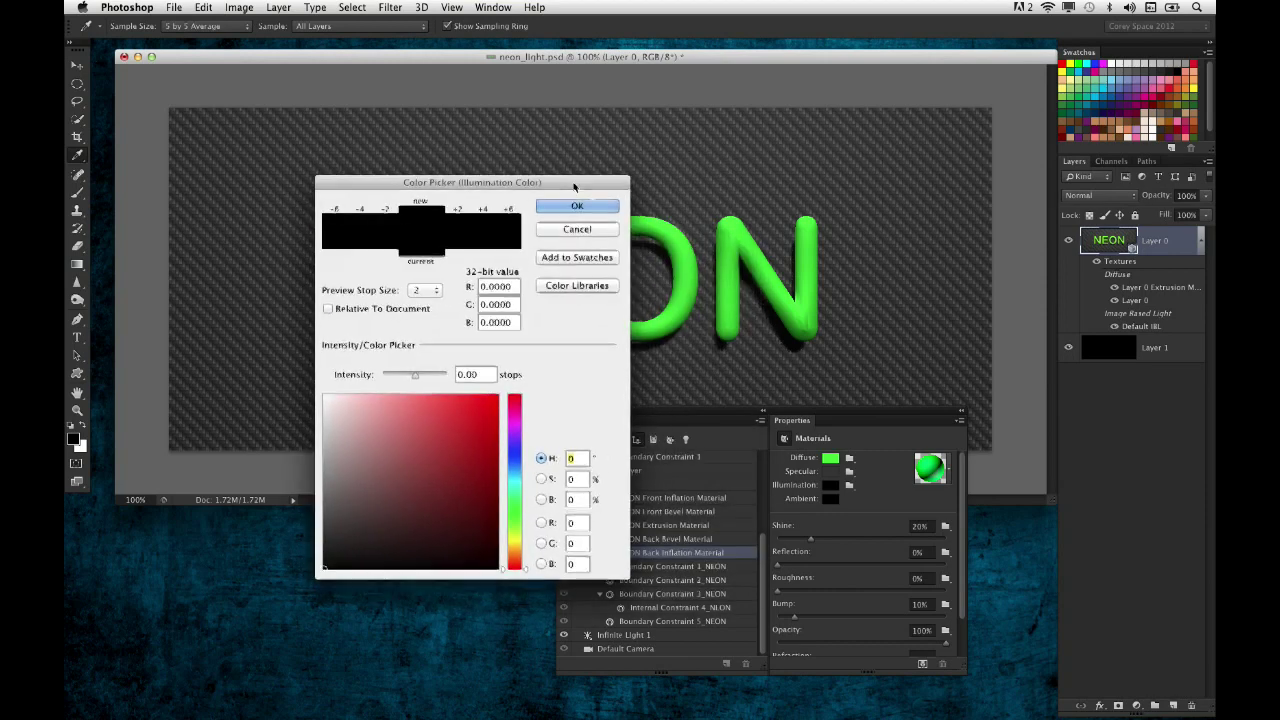
pyautogui.click(688, 290)
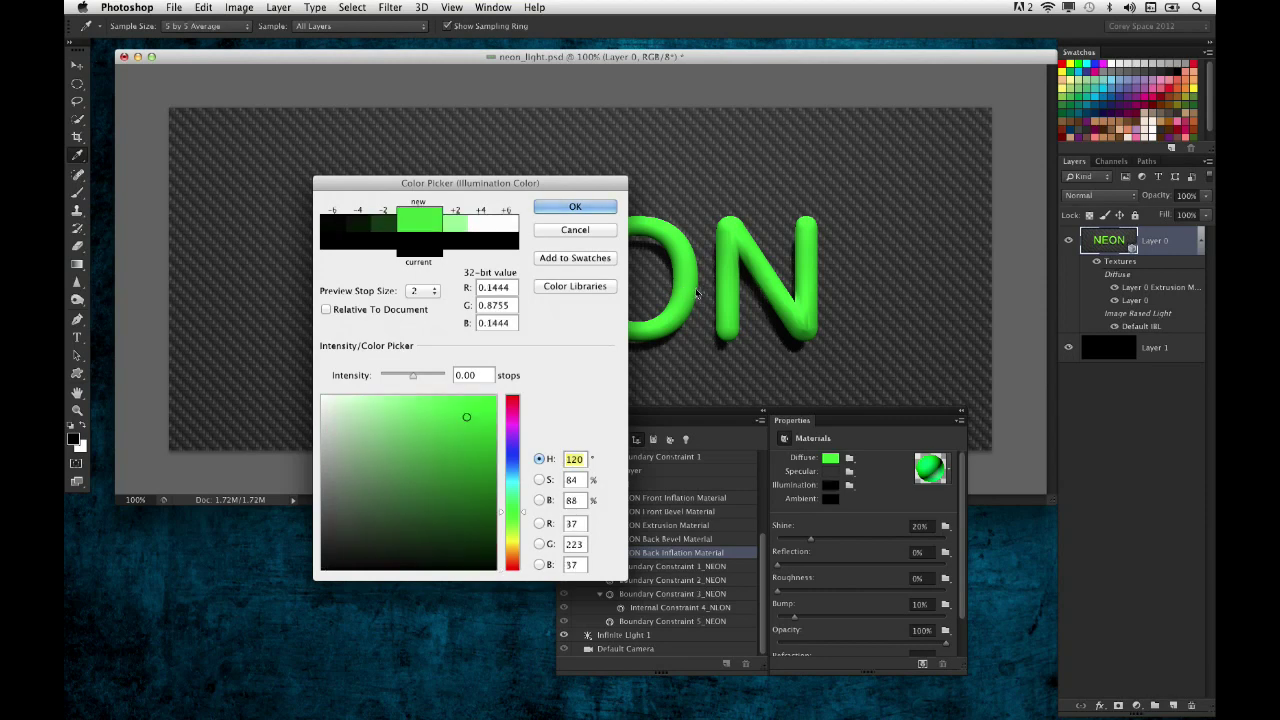
pyautogui.click(468, 410)
pyautogui.click(467, 407)
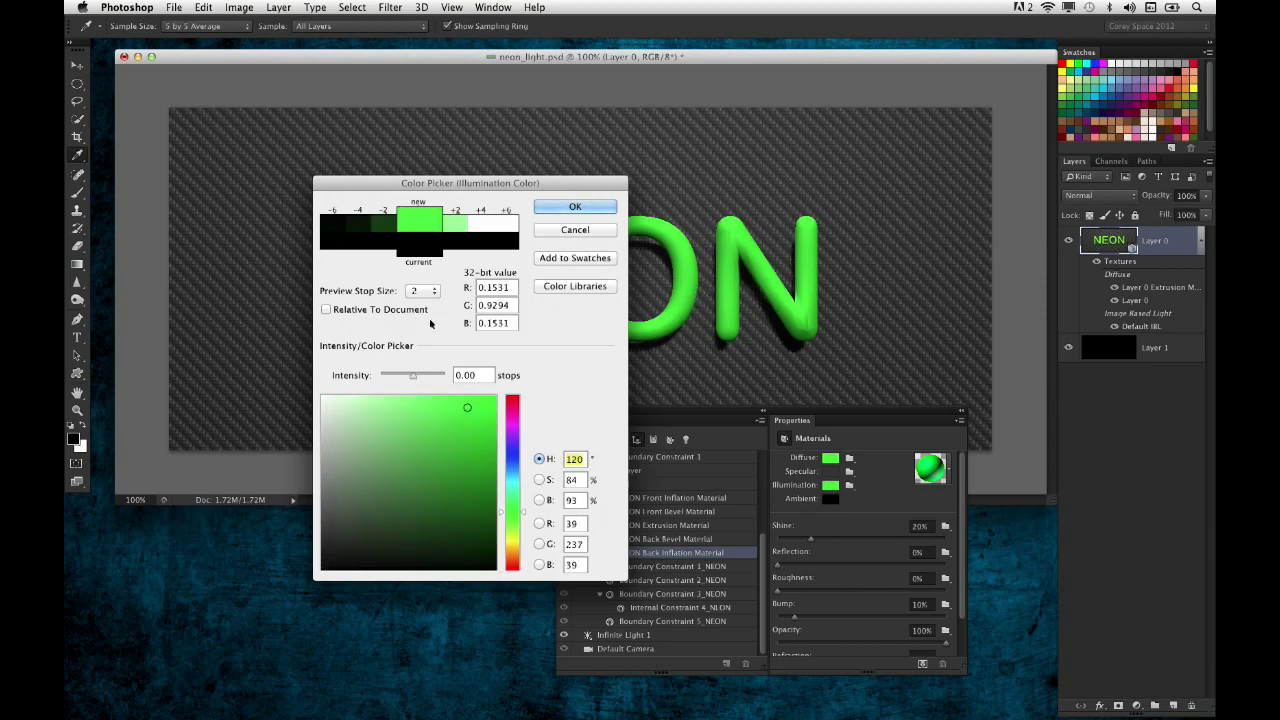
pyautogui.moveTo(415, 379); pyautogui.dragTo(420, 380)
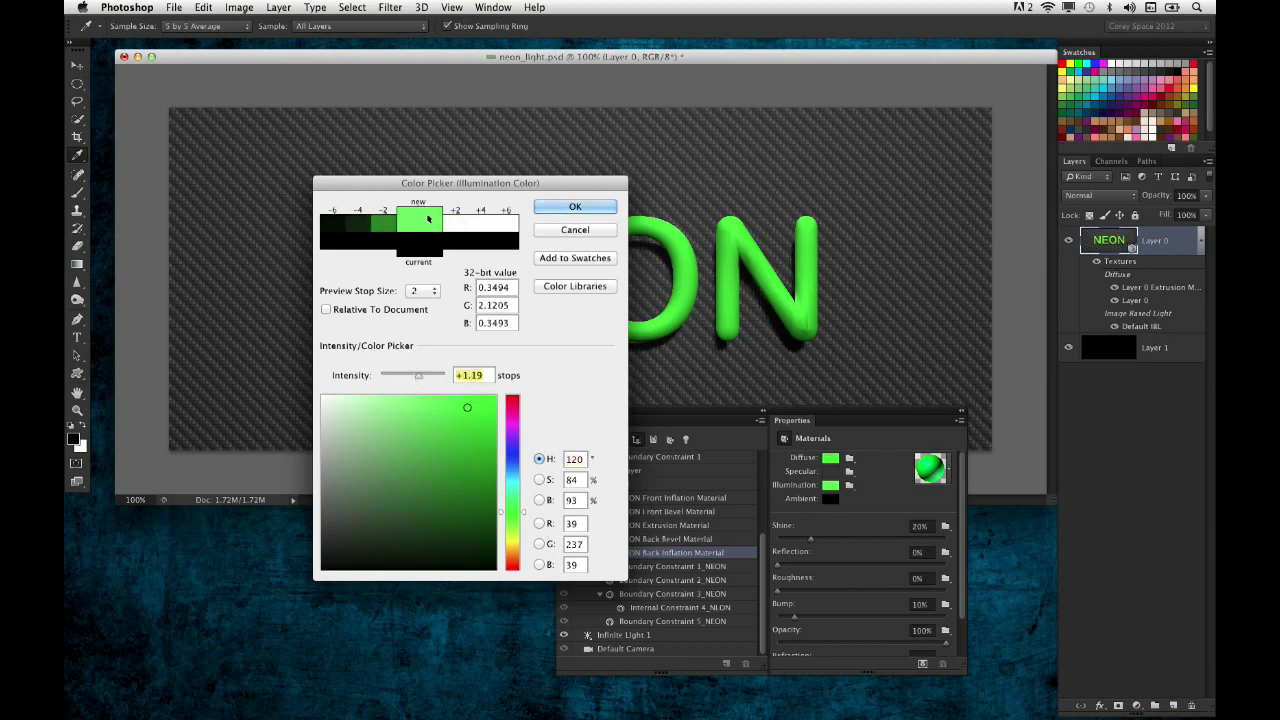
pyautogui.click(566, 206)
# Set the NEON Front Inflation Material's illumination colour to the bright green of its diffuse colour (RGB 69, 255, 69)
pyautogui.click(693, 500)
pyautogui.click(832, 488)
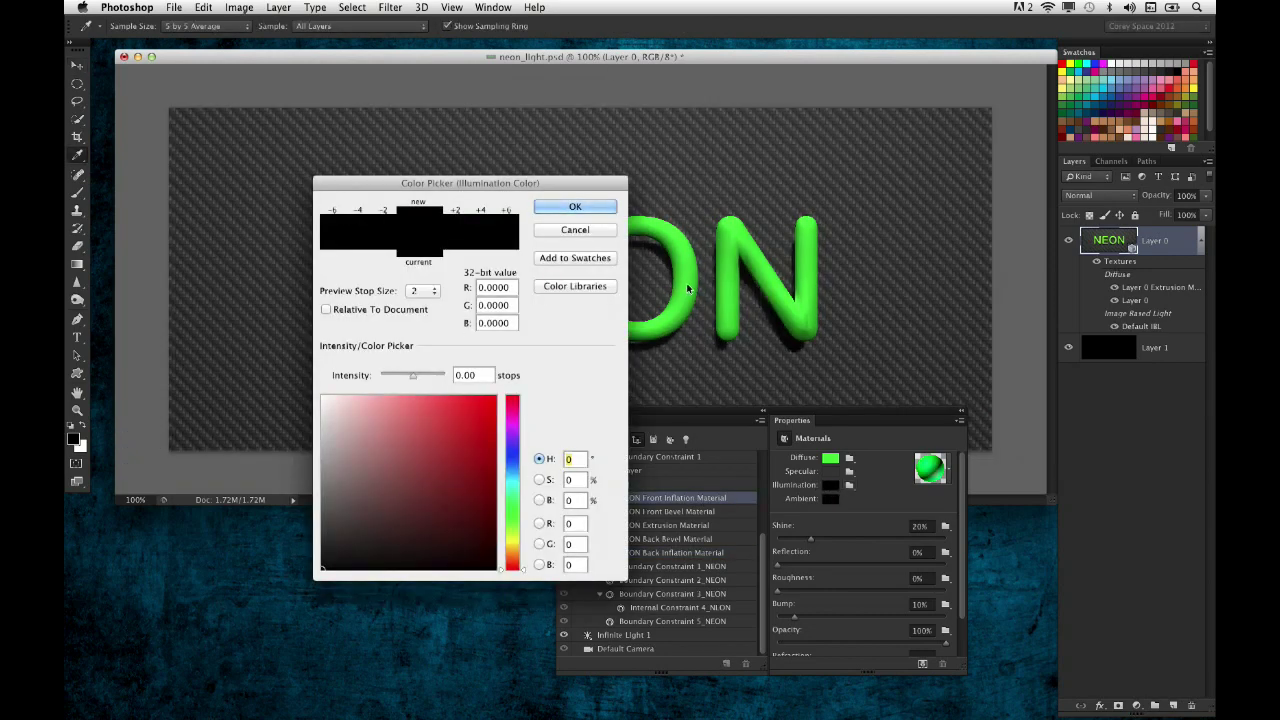
pyautogui.click(830, 458)
pyautogui.moveTo(412, 375); pyautogui.dragTo(418, 375)
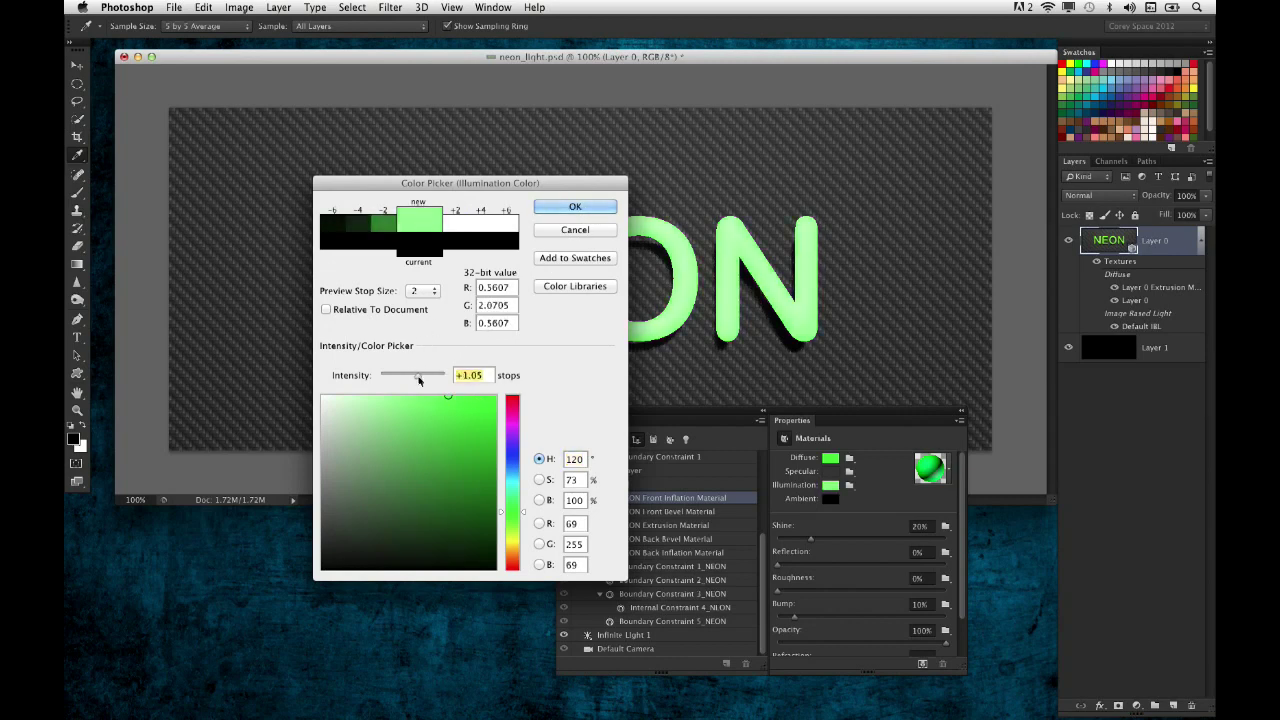
pyautogui.moveTo(418, 376); pyautogui.dragTo(413, 376)
pyautogui.click(573, 206)
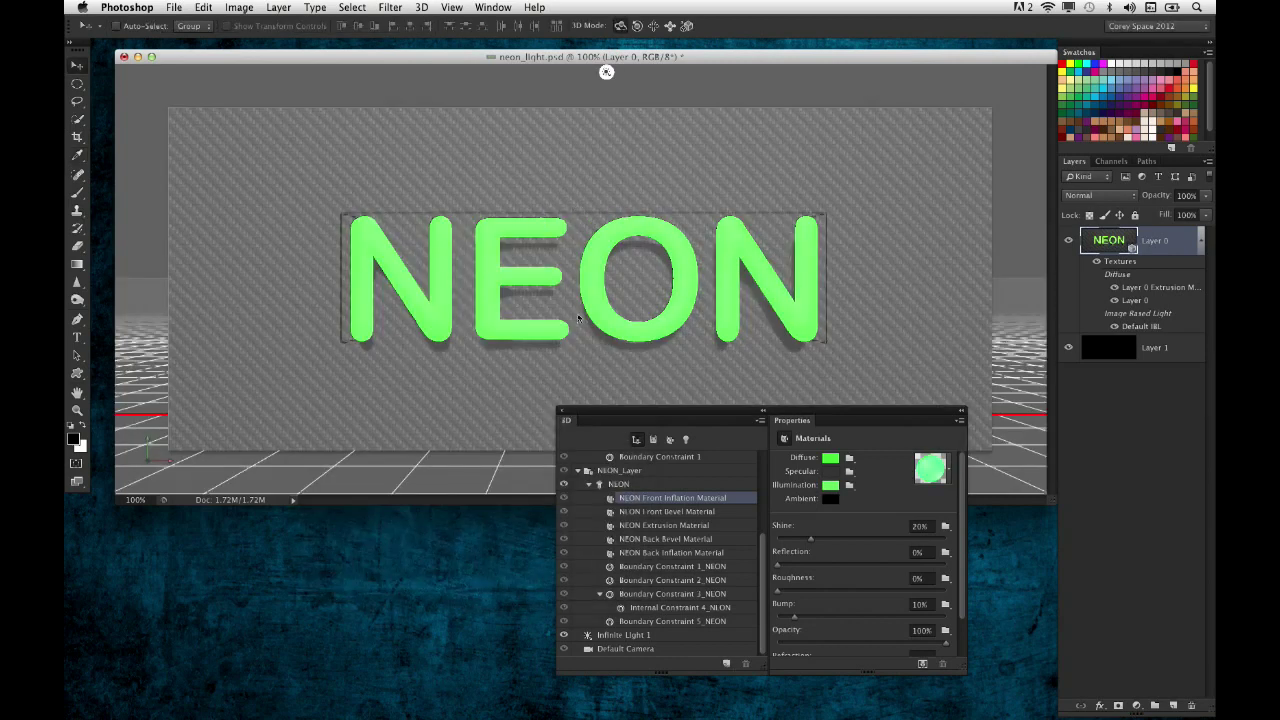
# Set the NEON Front Inflation Material's shine to 53% and reflection to 48%
pyautogui.click(686, 440)
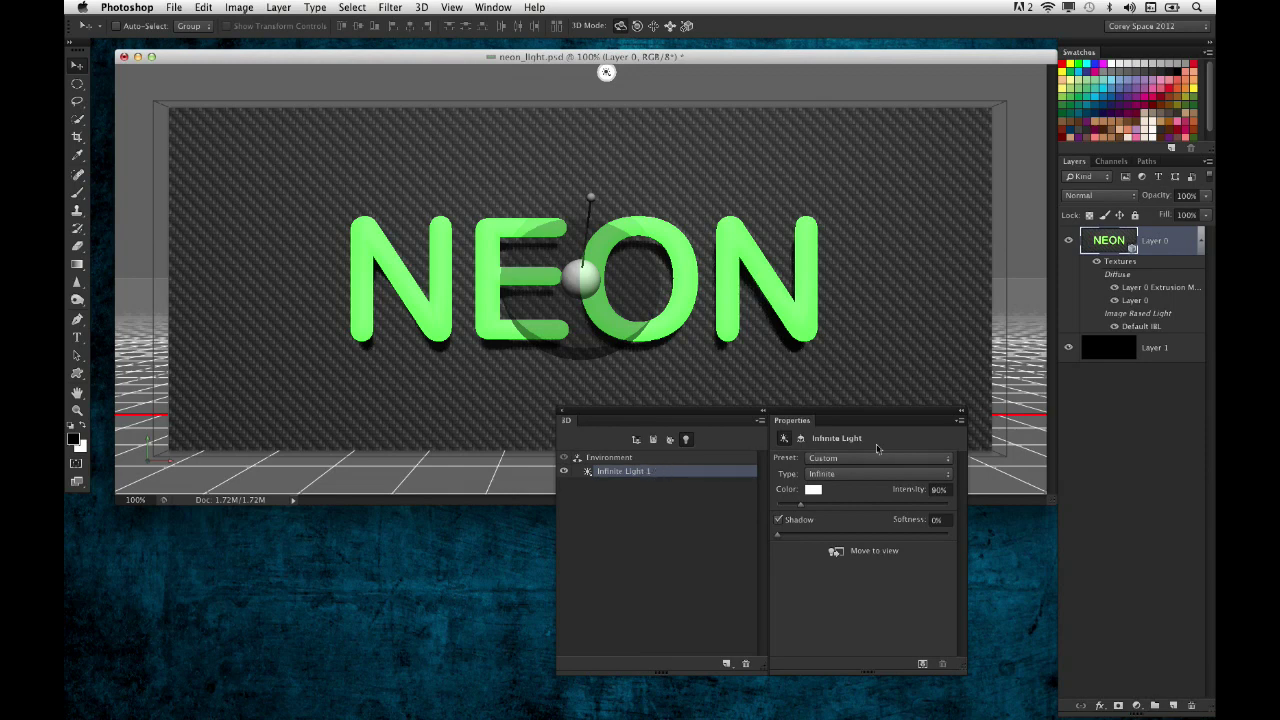
pyautogui.click(636, 439)
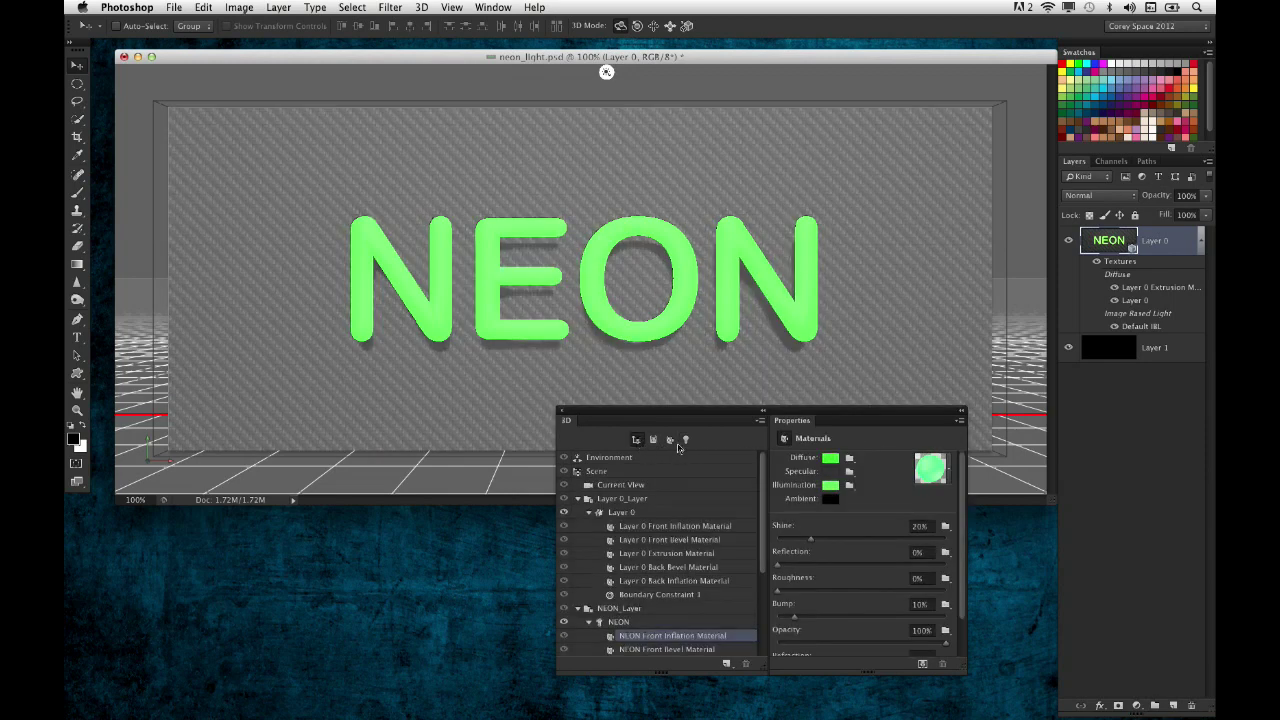
pyautogui.moveTo(762, 563); pyautogui.dragTo(768, 605)
pyautogui.moveTo(810, 539); pyautogui.dragTo(858, 568)
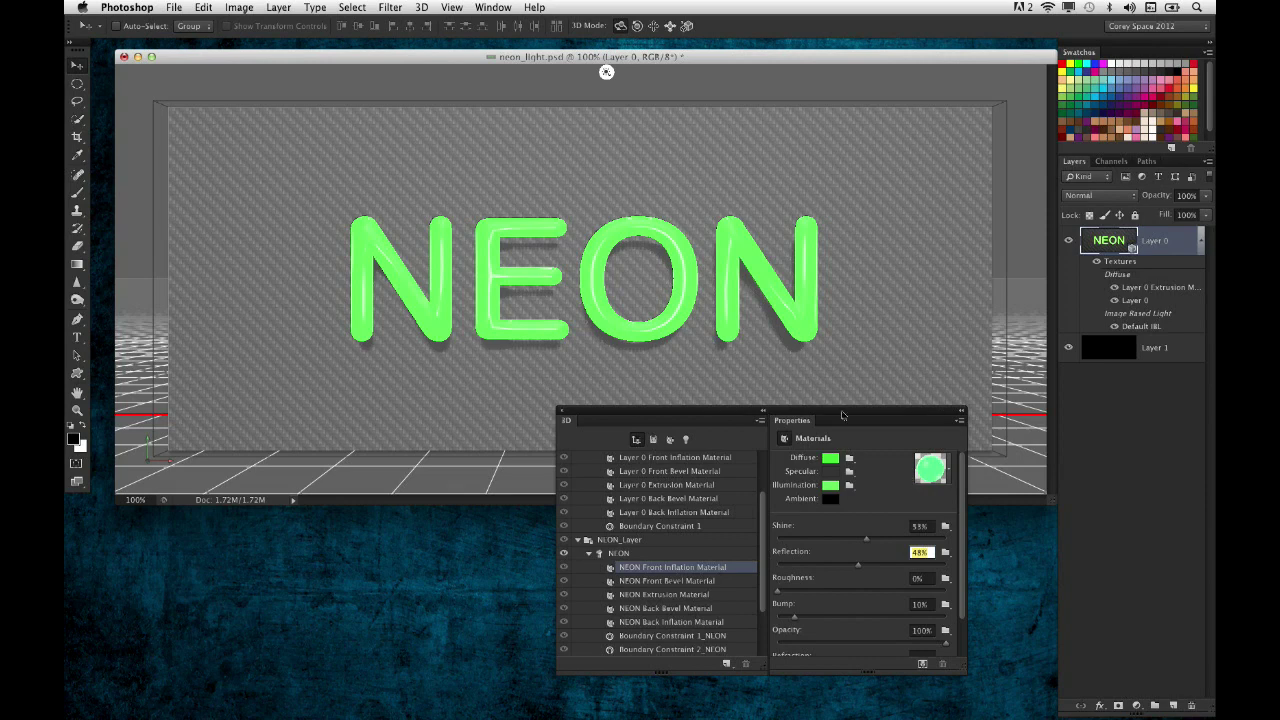
pyautogui.click(1030, 208)
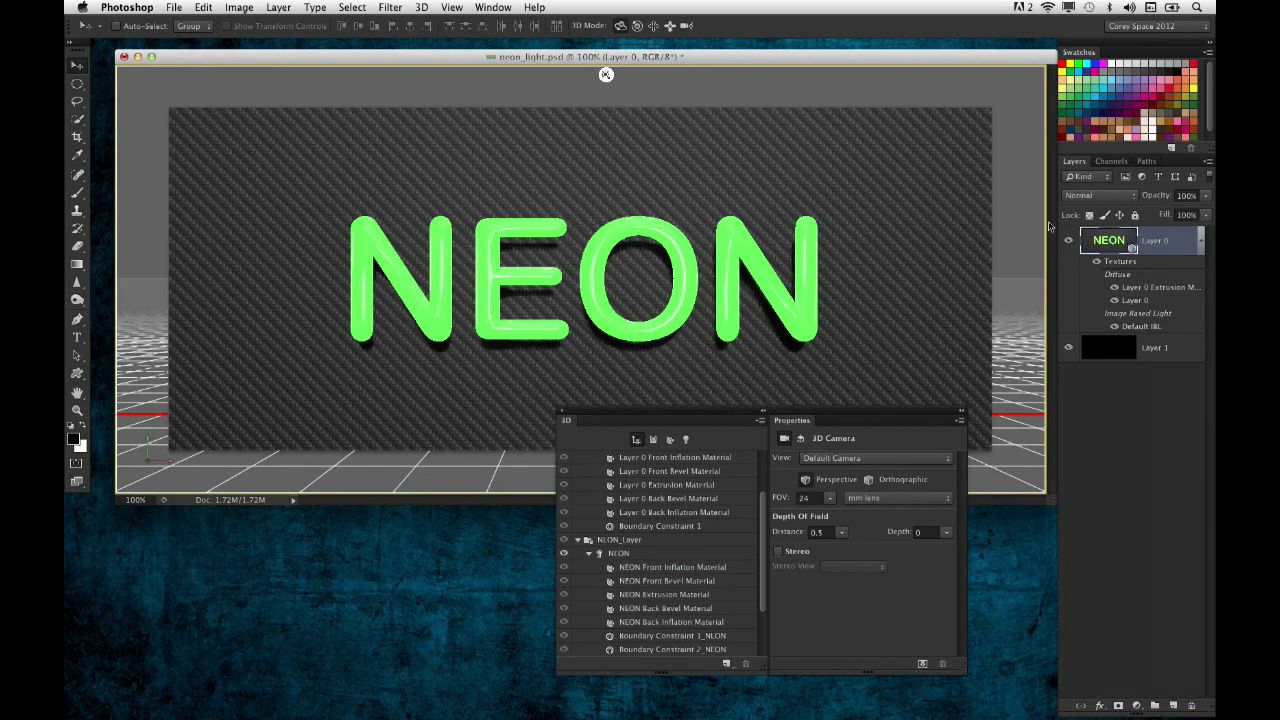
# Turn off shadow casting for Infinite Light 1
pyautogui.click(640, 552)
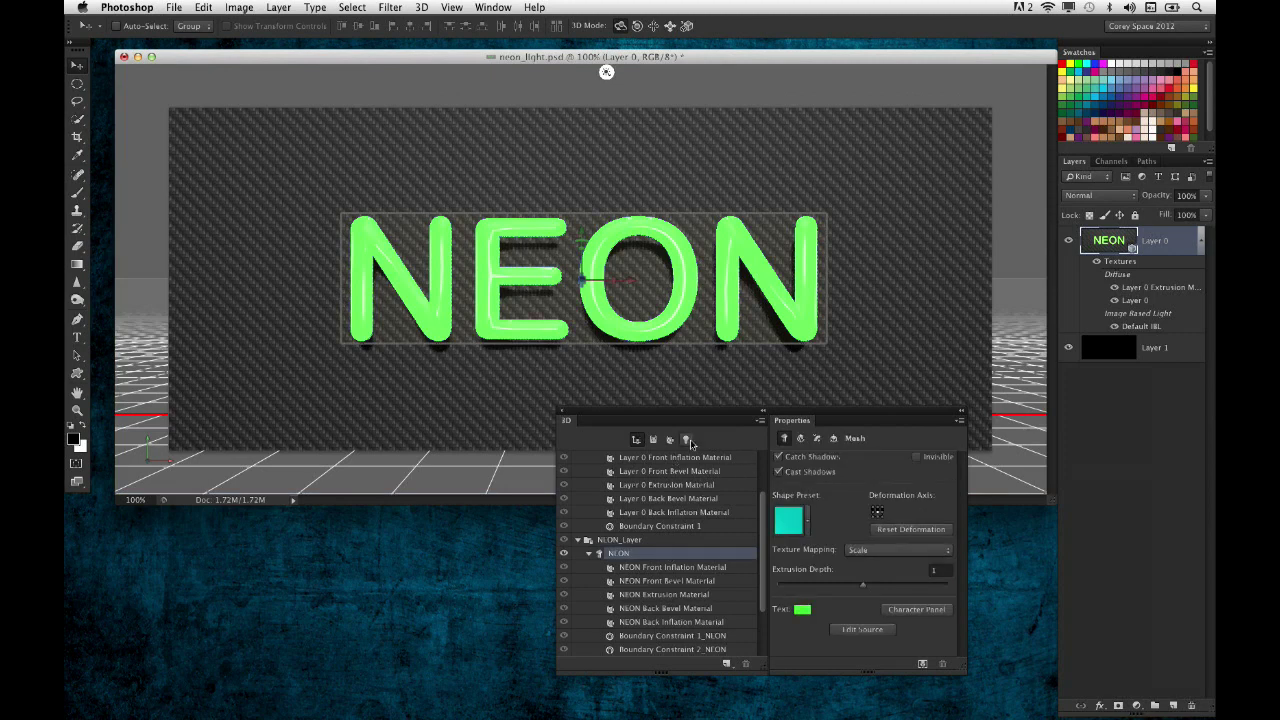
pyautogui.click(688, 441)
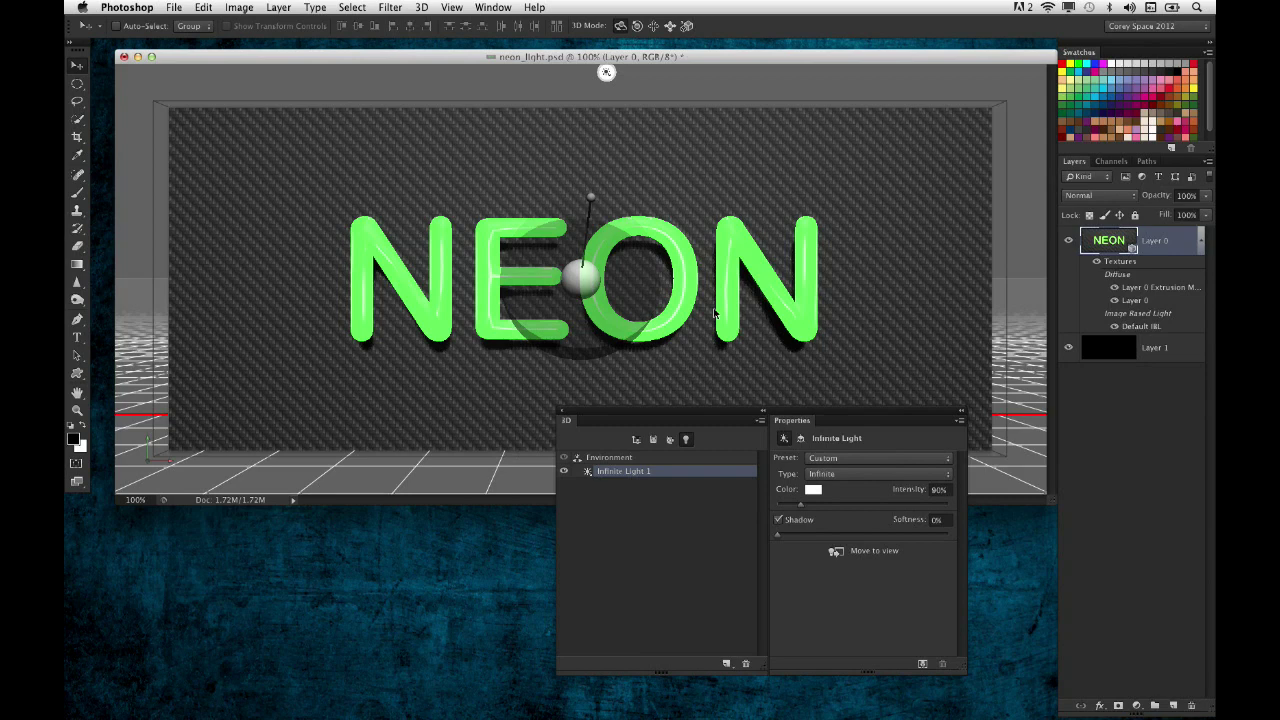
pyautogui.click(779, 521)
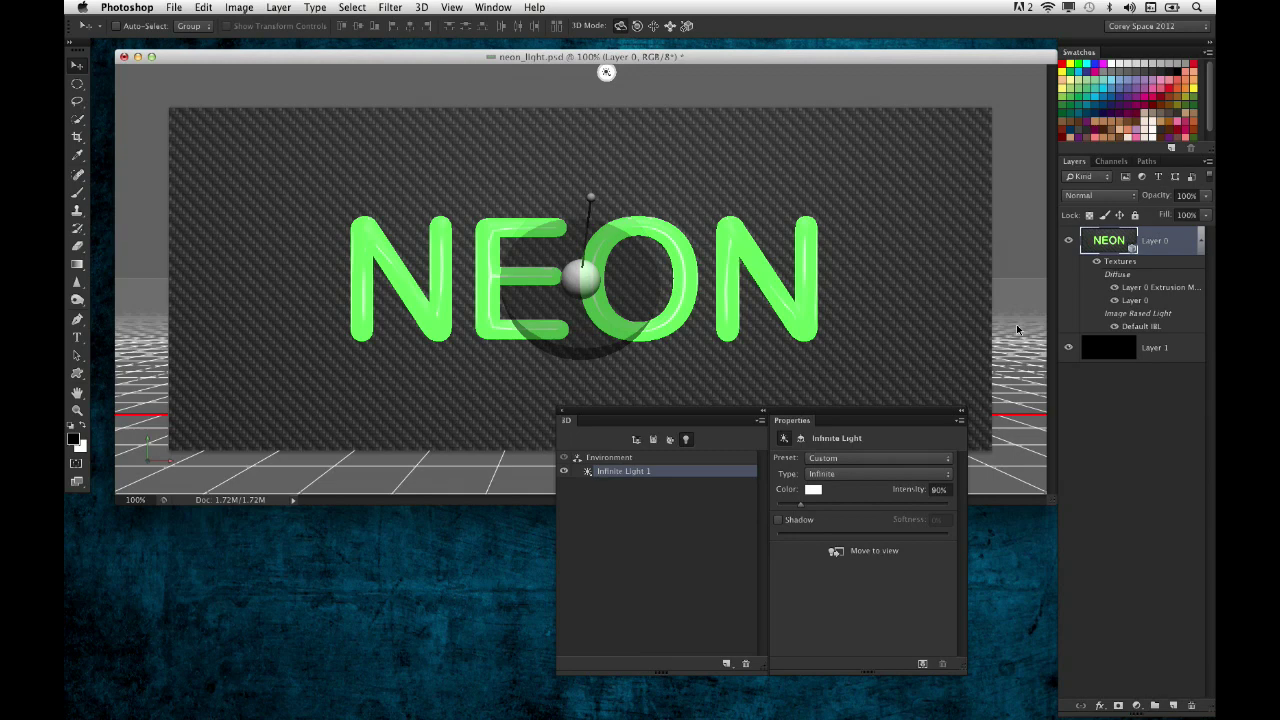
# Test-render the 3D layer briefly, stop the render, and hide Infinite Light 1
pyautogui.press('alt+shift+super+r')
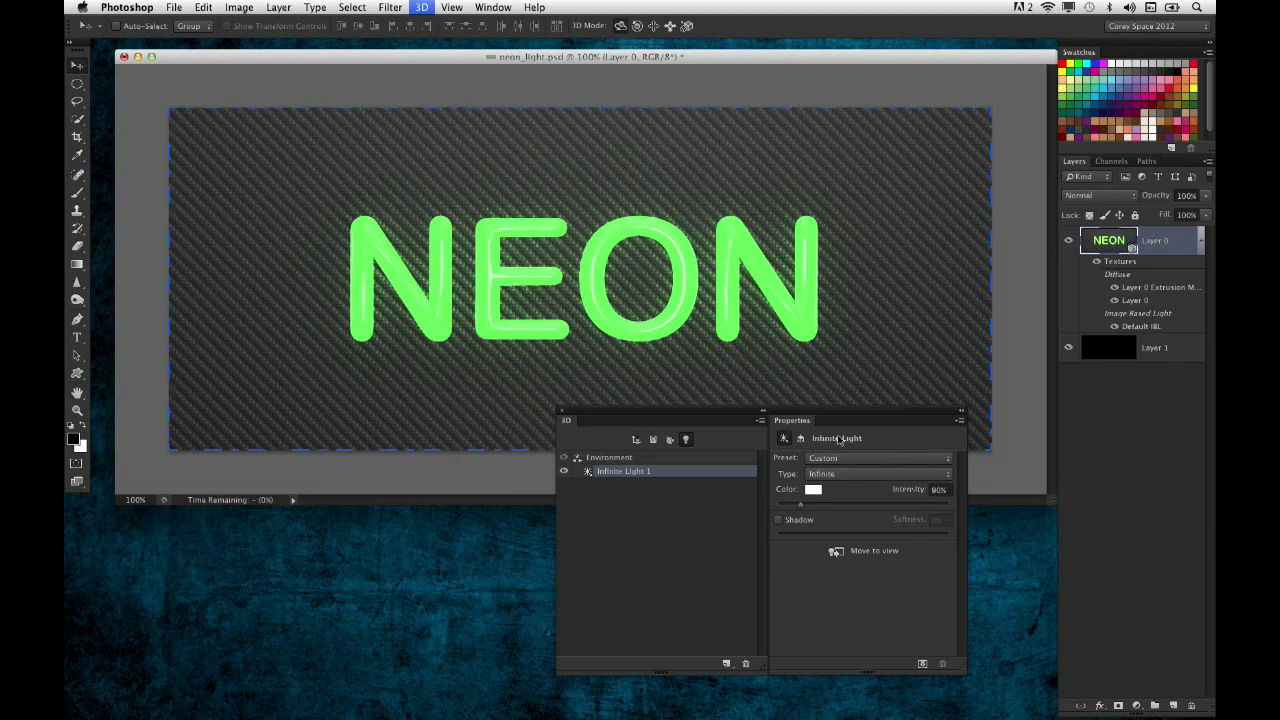
pyautogui.press('Escape')
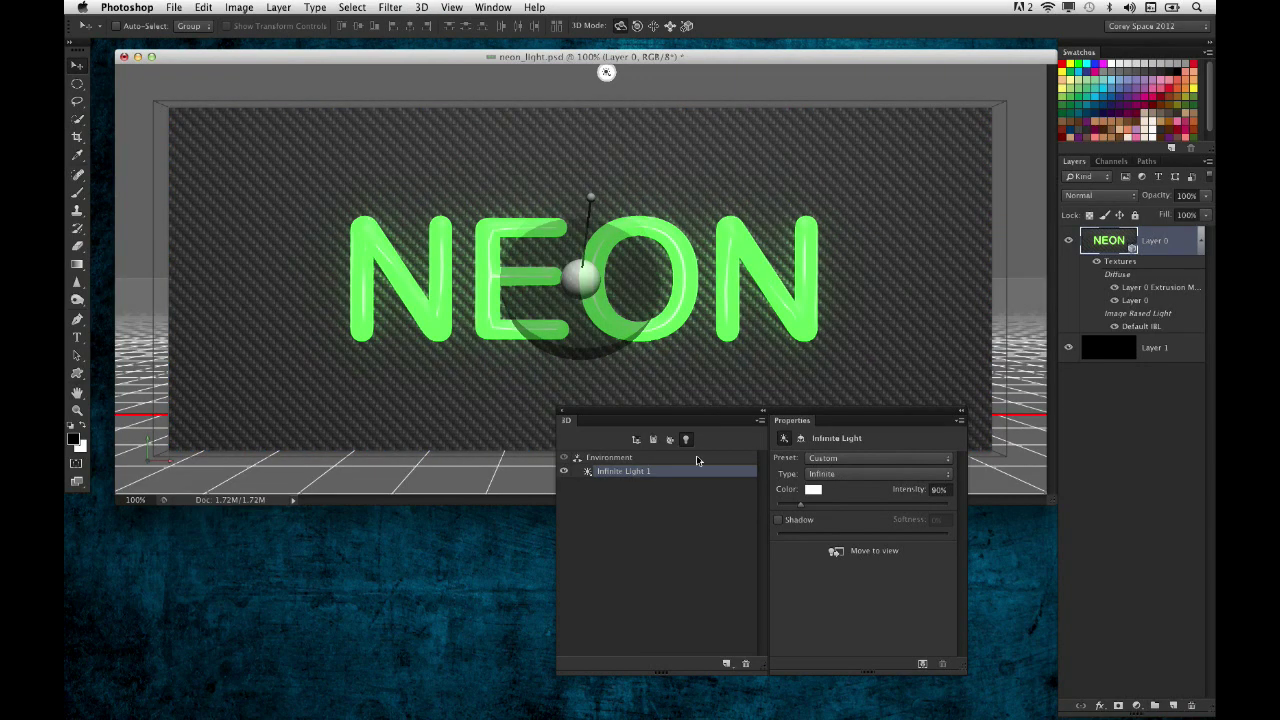
pyautogui.click(564, 472)
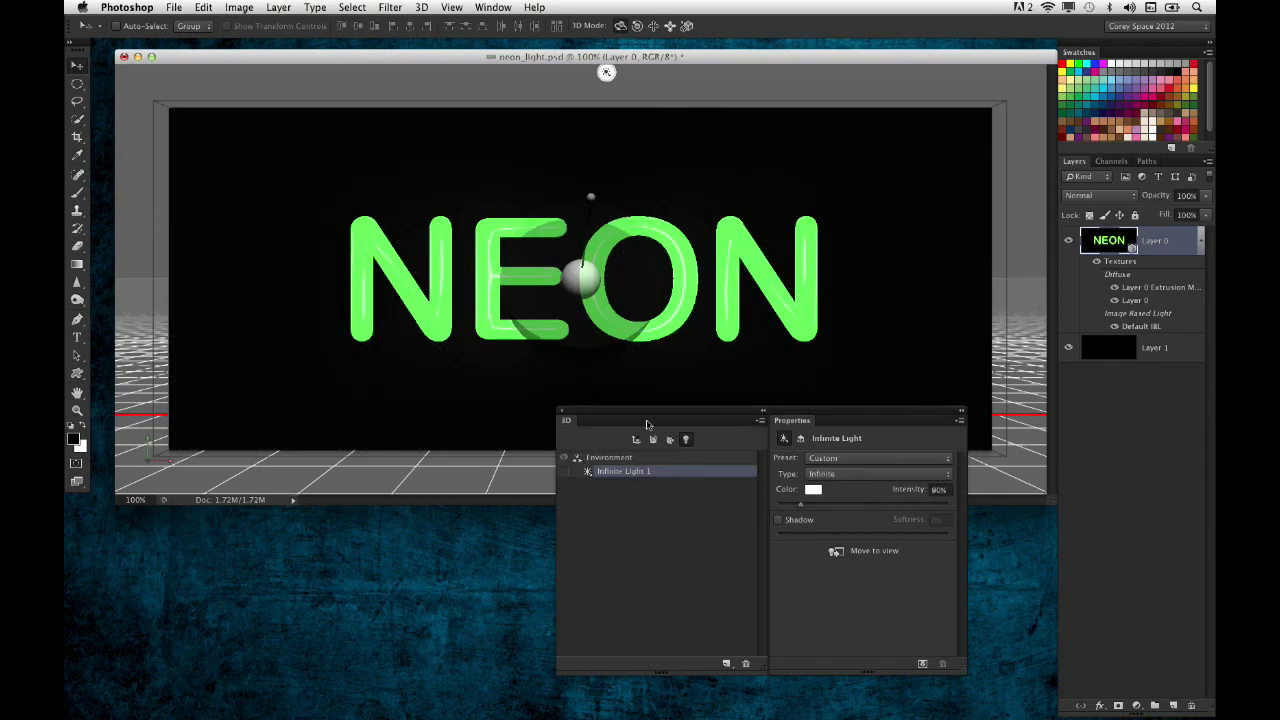
pyautogui.moveTo(650, 414); pyautogui.dragTo(650, 483)
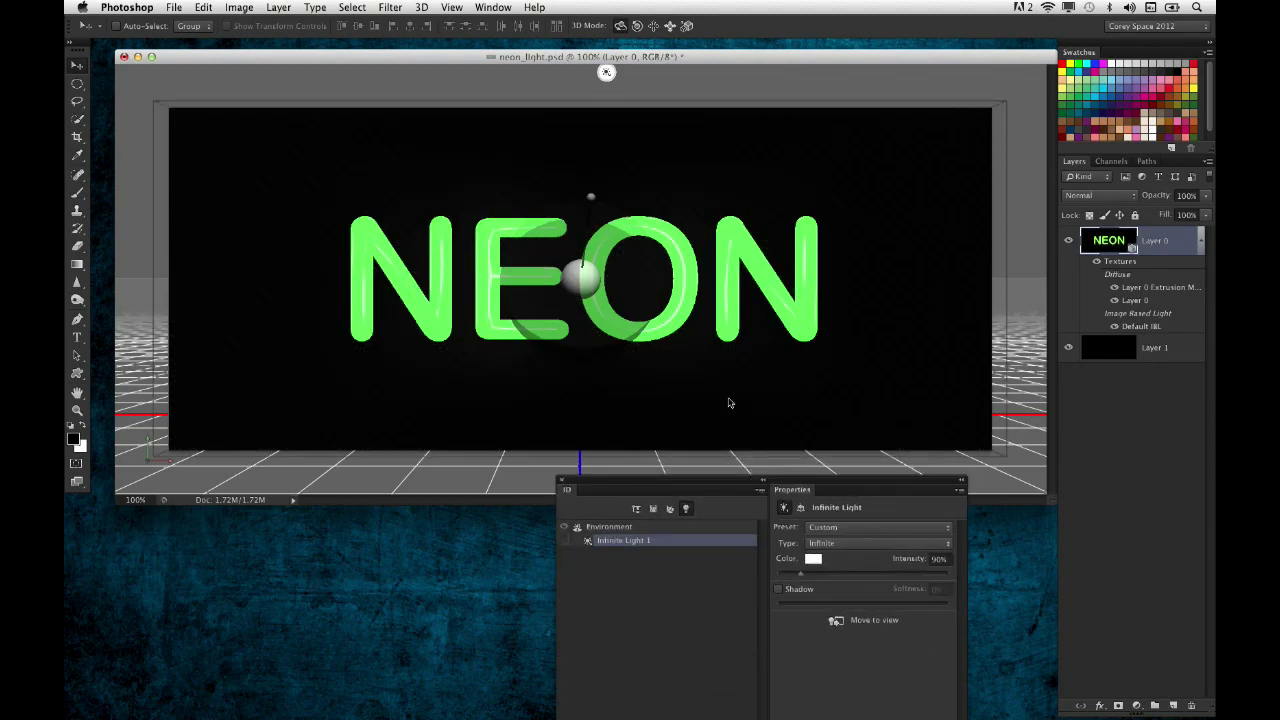
# Raise the illumination colour intensity of the NEON Back Inflation Material to +3.02 stops
pyautogui.click(636, 508)
pyautogui.moveTo(672, 480); pyautogui.dragTo(896, 182)
pyautogui.click(895, 353)
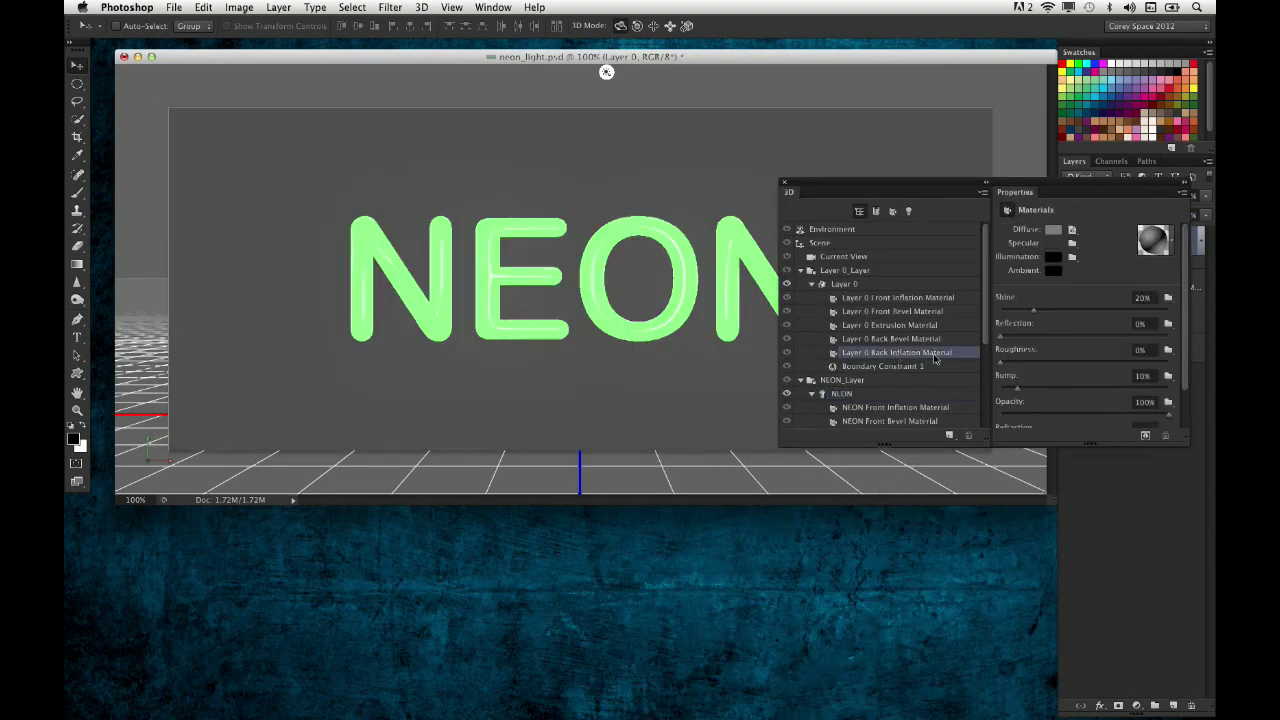
pyautogui.scroll(-4, 897, 350)
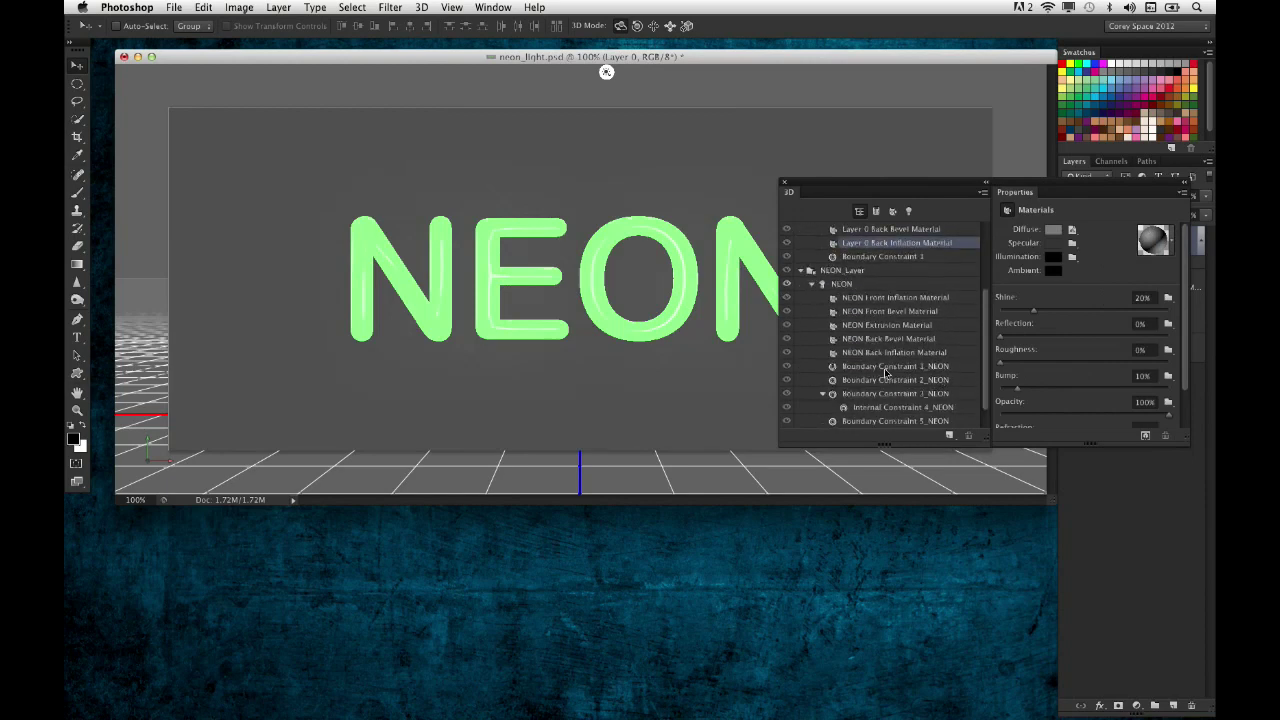
pyautogui.click(897, 352)
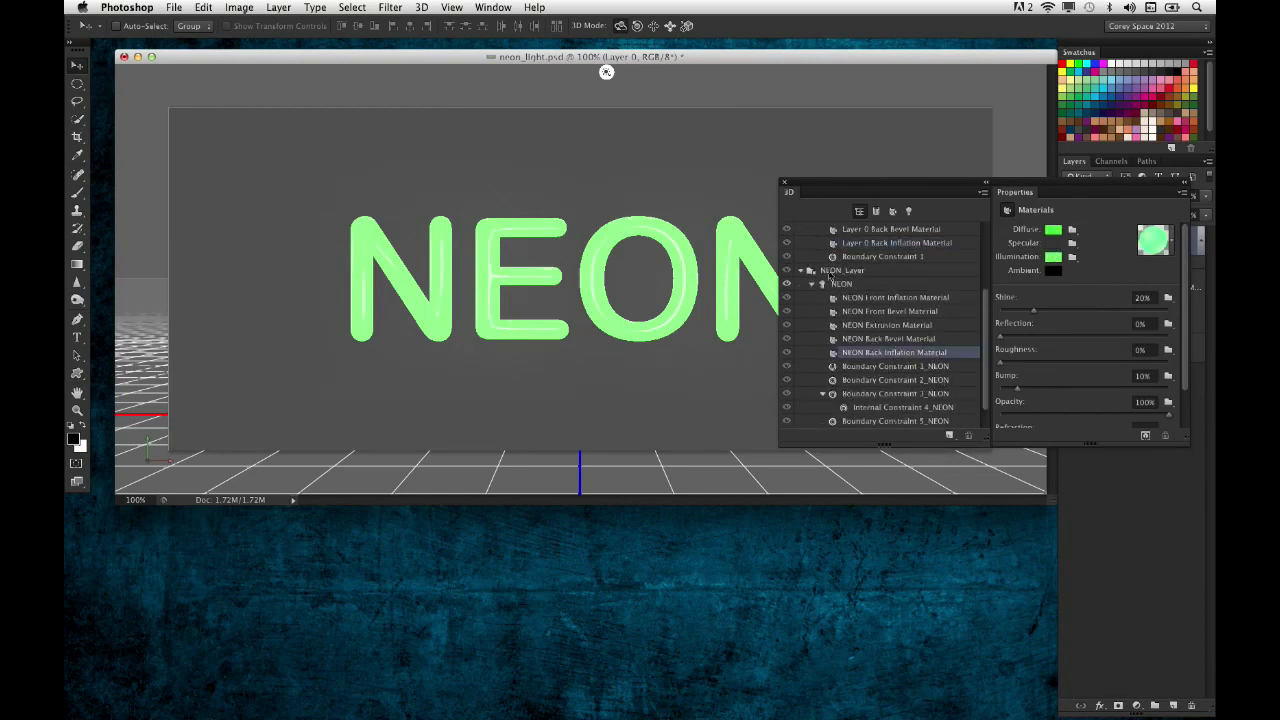
pyautogui.click(1053, 256)
pyautogui.moveTo(418, 378); pyautogui.dragTo(430, 381)
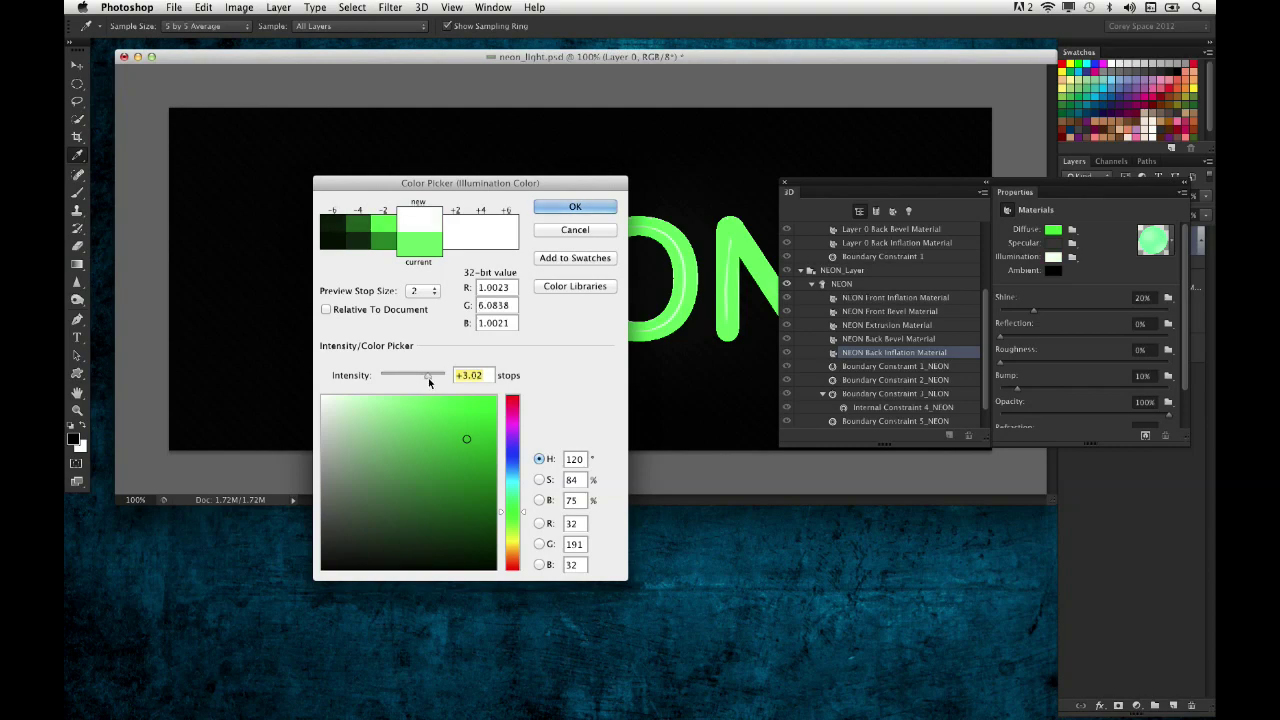
pyautogui.click(575, 206)
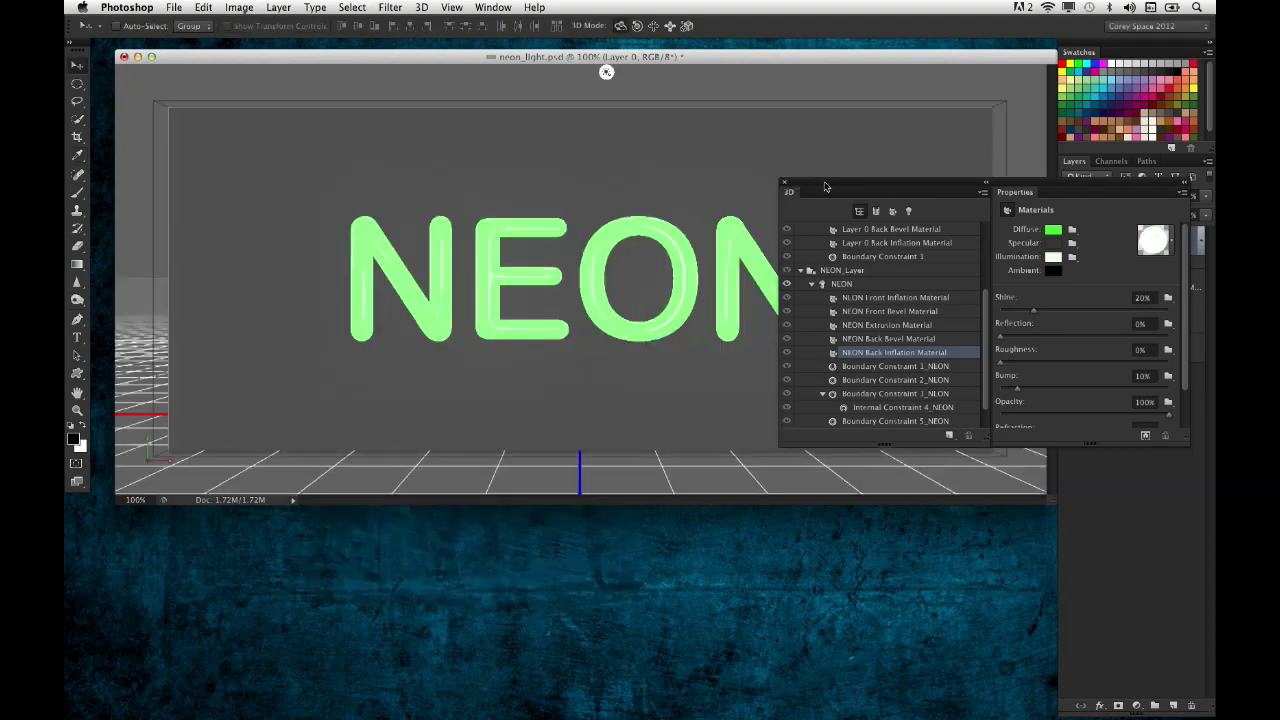
# Render the 3D layer to preview the green neon glow on the textured wall, stopping and resuming the render as needed
pyautogui.moveTo(826, 186); pyautogui.dragTo(815, 536)
pyautogui.press('alt+shift+super+r')
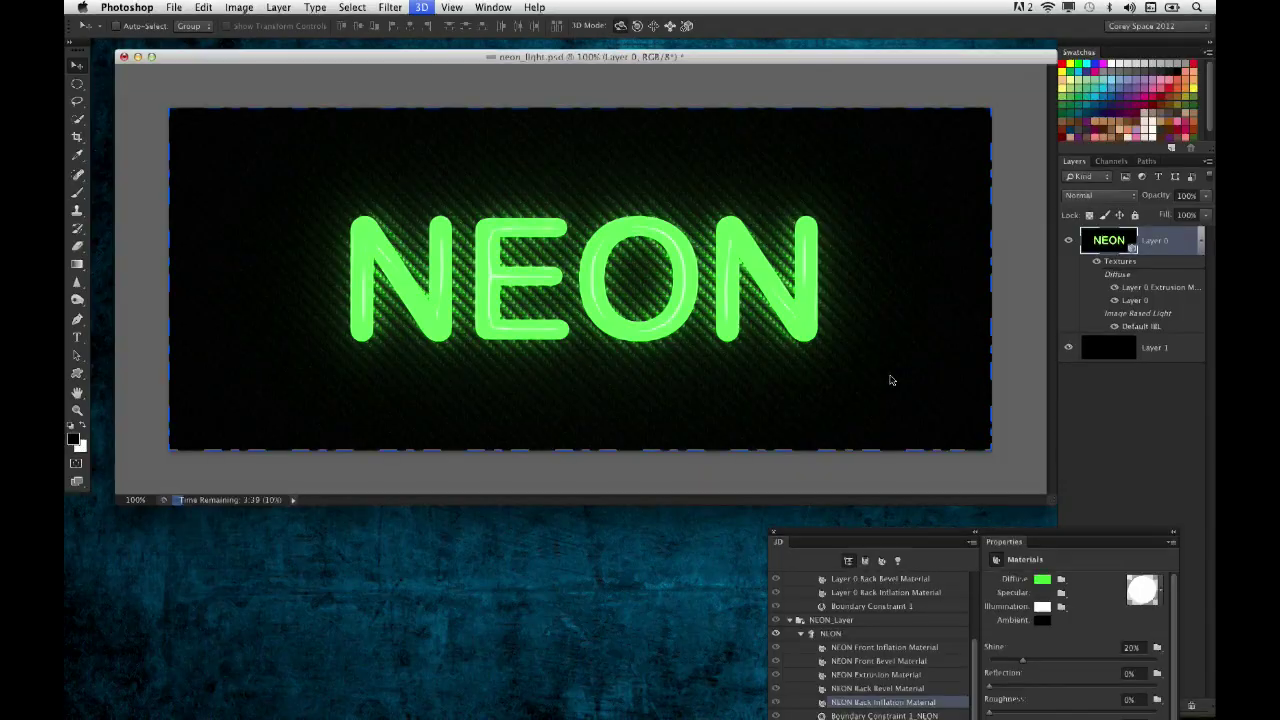
pyautogui.click(490, 340)
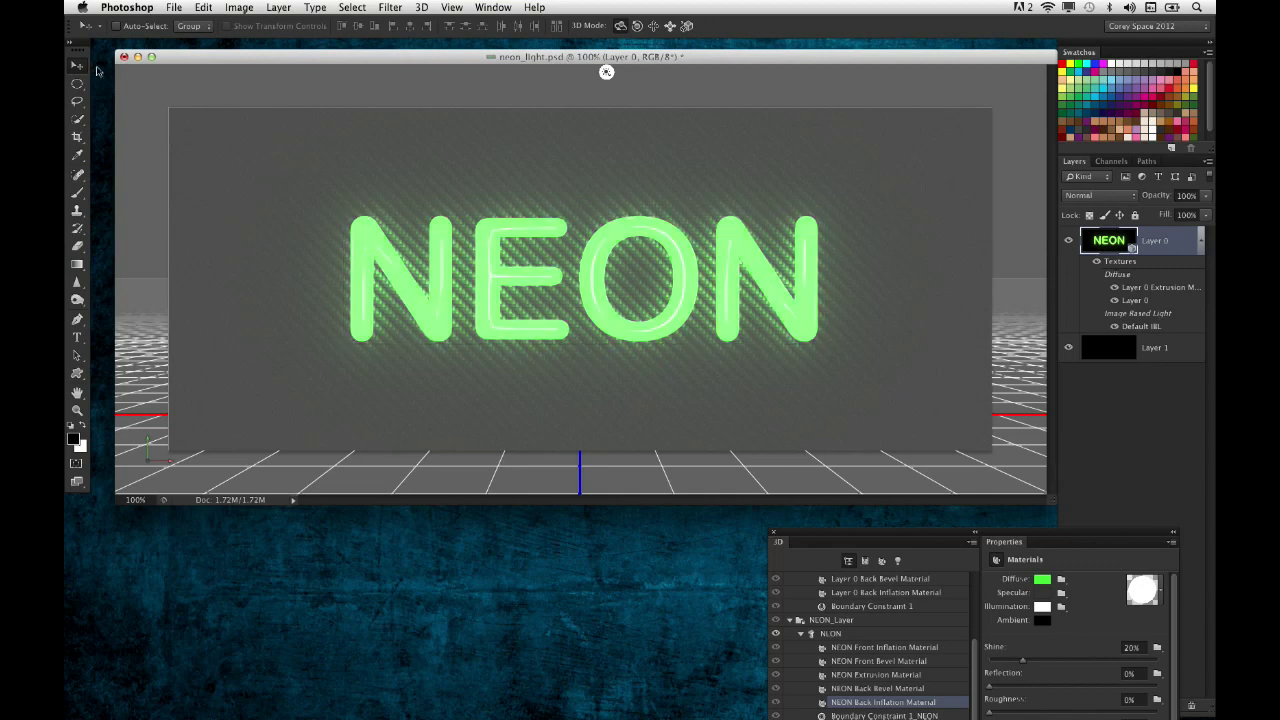
pyautogui.click(310, 106)
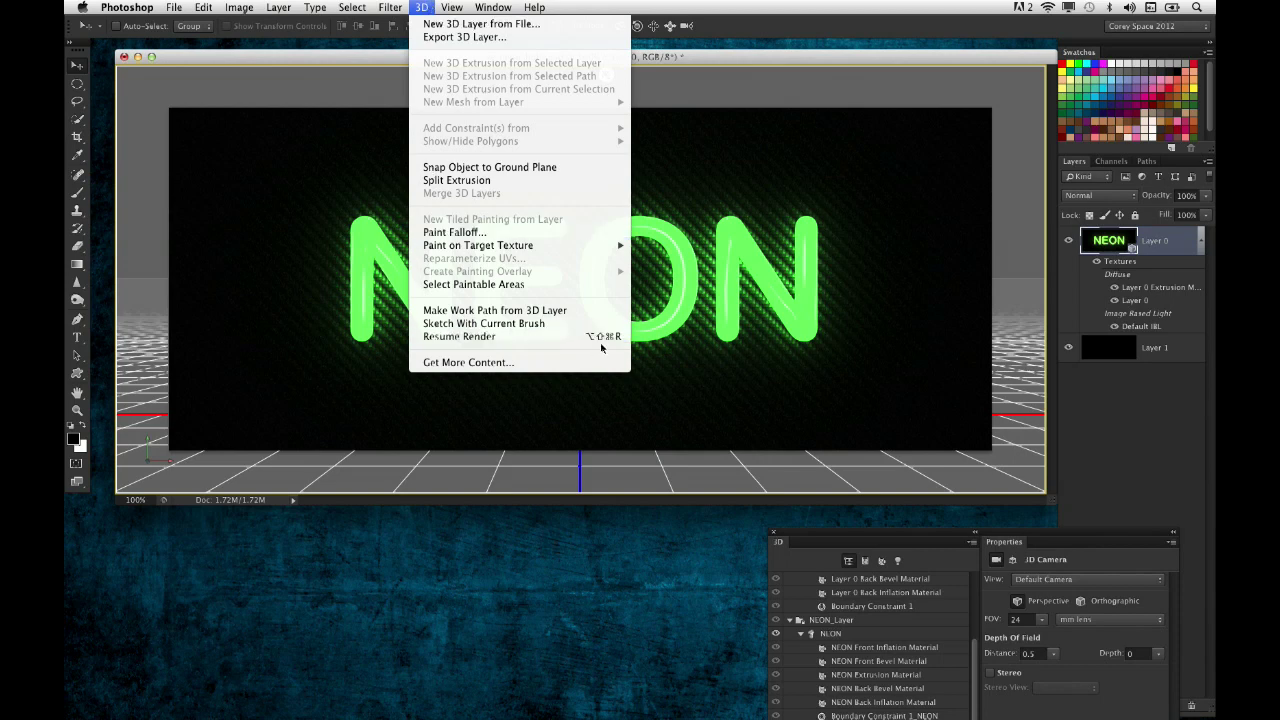
pyautogui.click(725, 412)
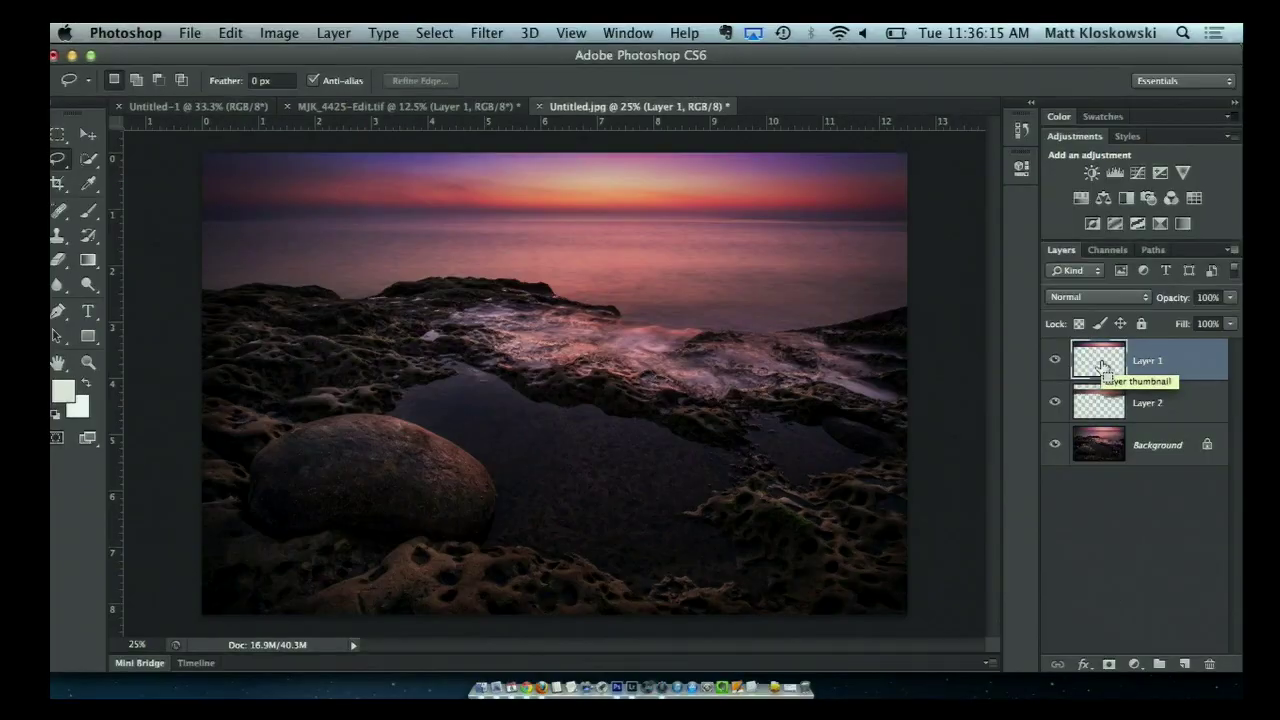
# Toggle the rulers on and off repeatedly in the seascape document, leaving them hidden
pyautogui.press('super+h')
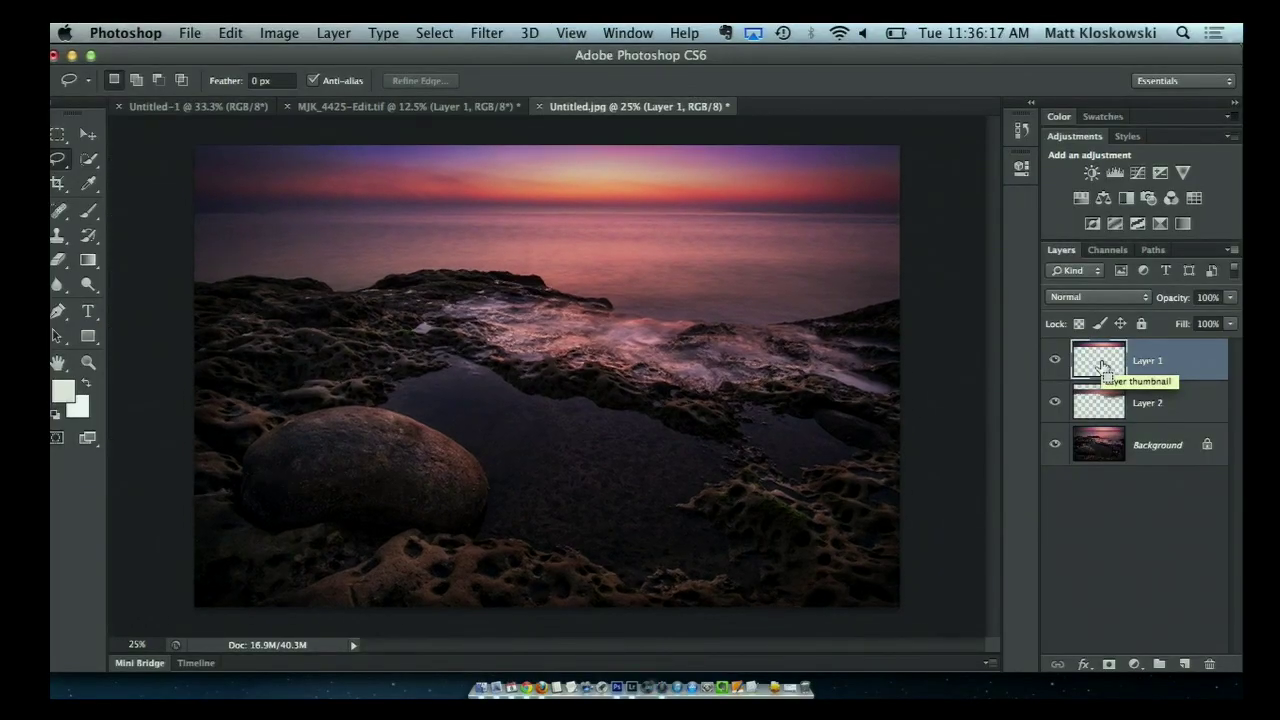
pyautogui.press('super+r')
pyautogui.press('super+r')
pyautogui.press('super+r')
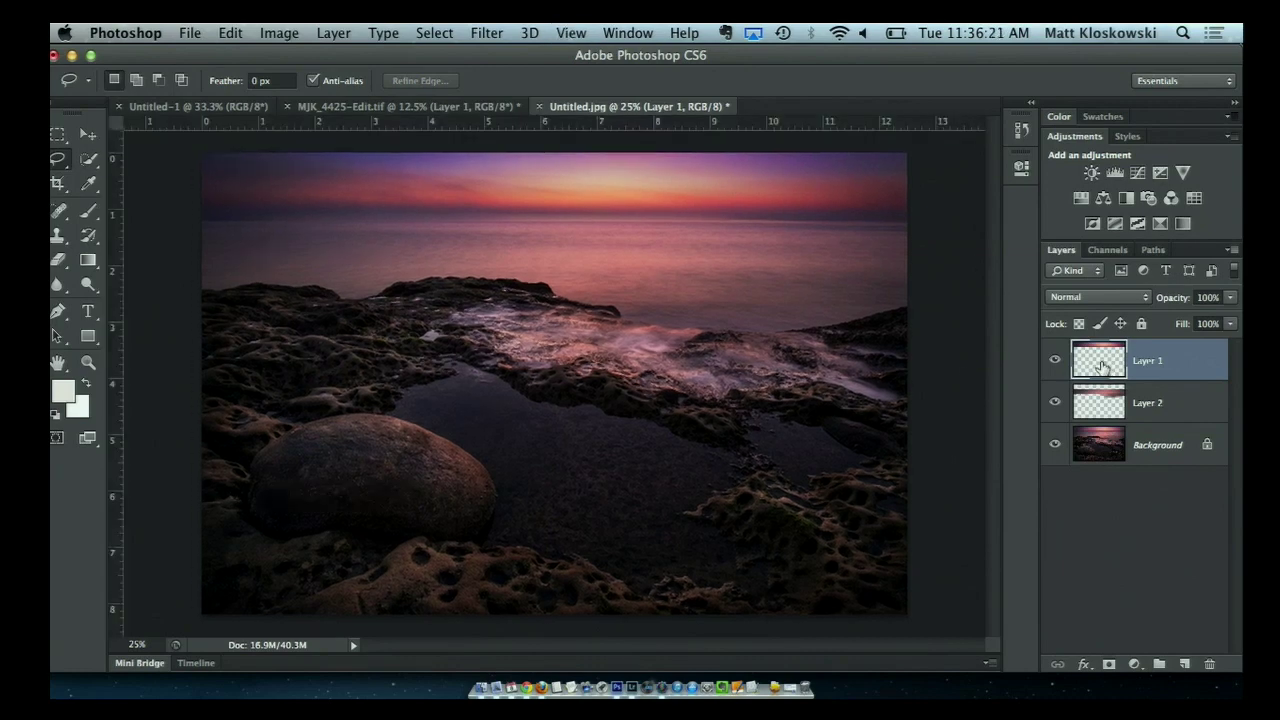
pyautogui.press('super+r')
pyautogui.press('super+r')
pyautogui.press('super+r')
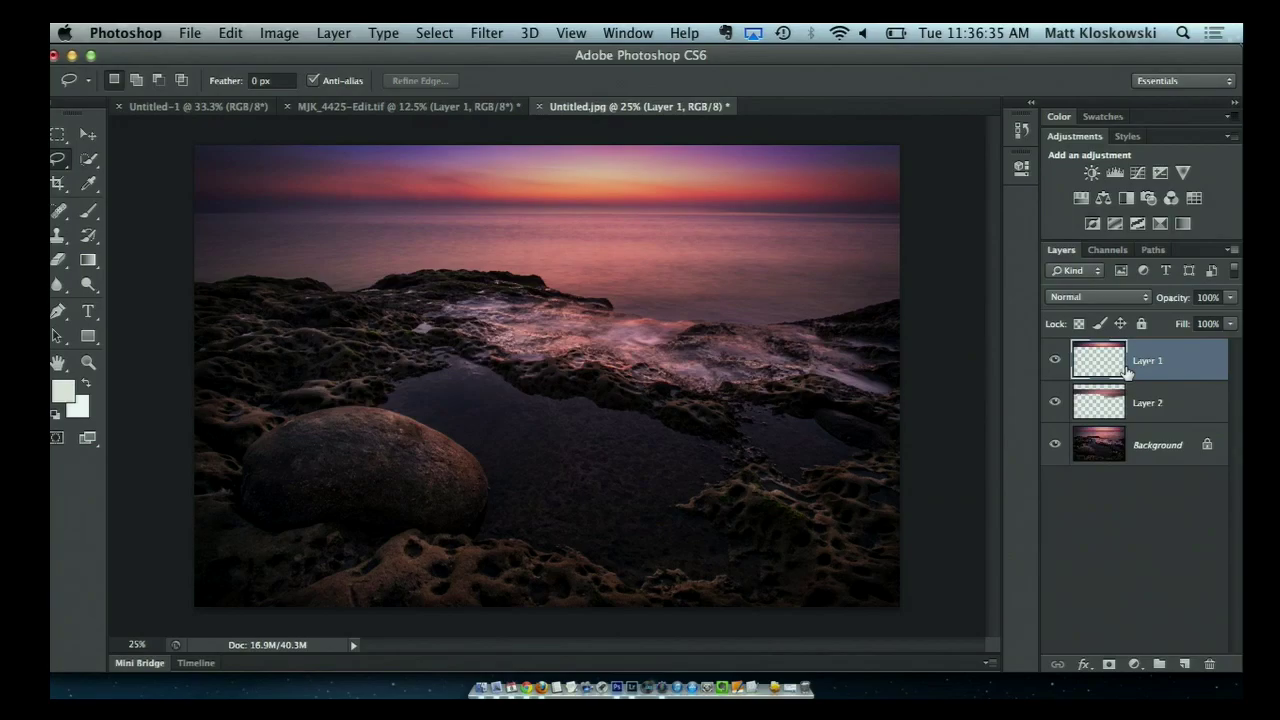
# Switch to Lightroom and expand the develop presets for the coast photo
pyautogui.press('super+Tab')
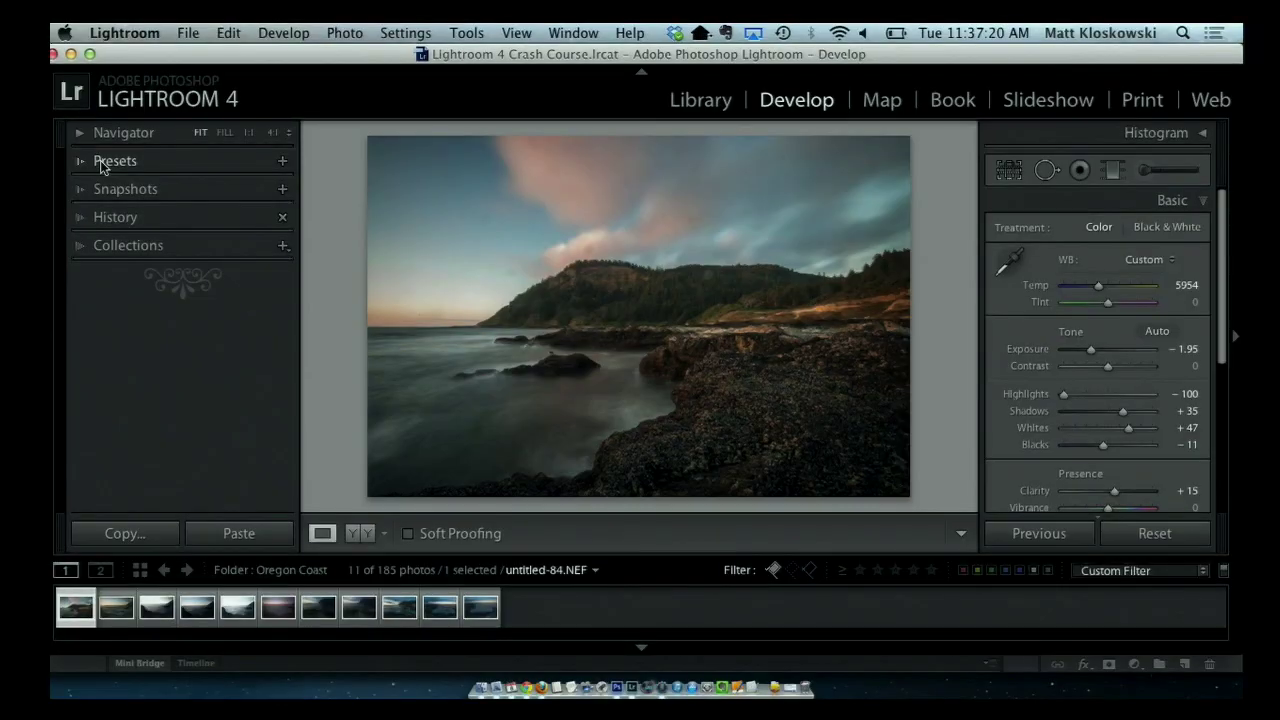
pyautogui.click(100, 160)
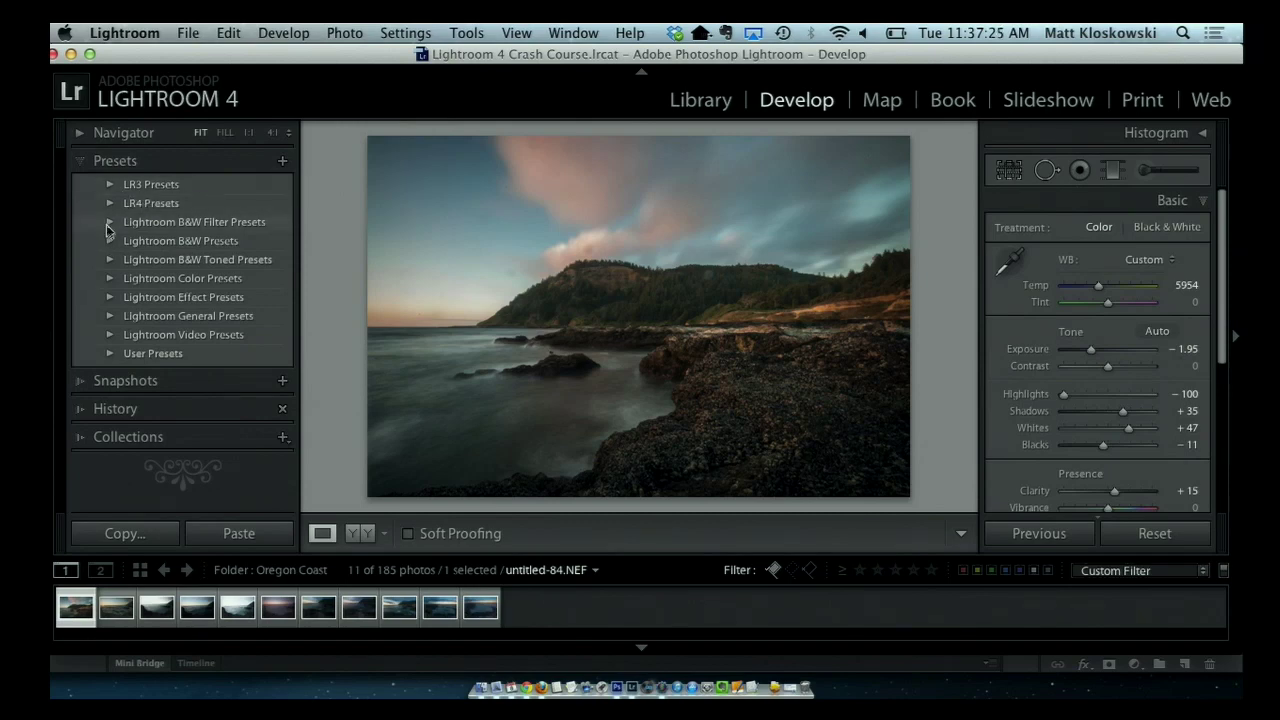
# Try the Blue Hi-Contrast Filter preset from the Lightroom B&W Filter Presets on the coast photo and undo it
pyautogui.click(109, 223)
pyautogui.click(178, 262)
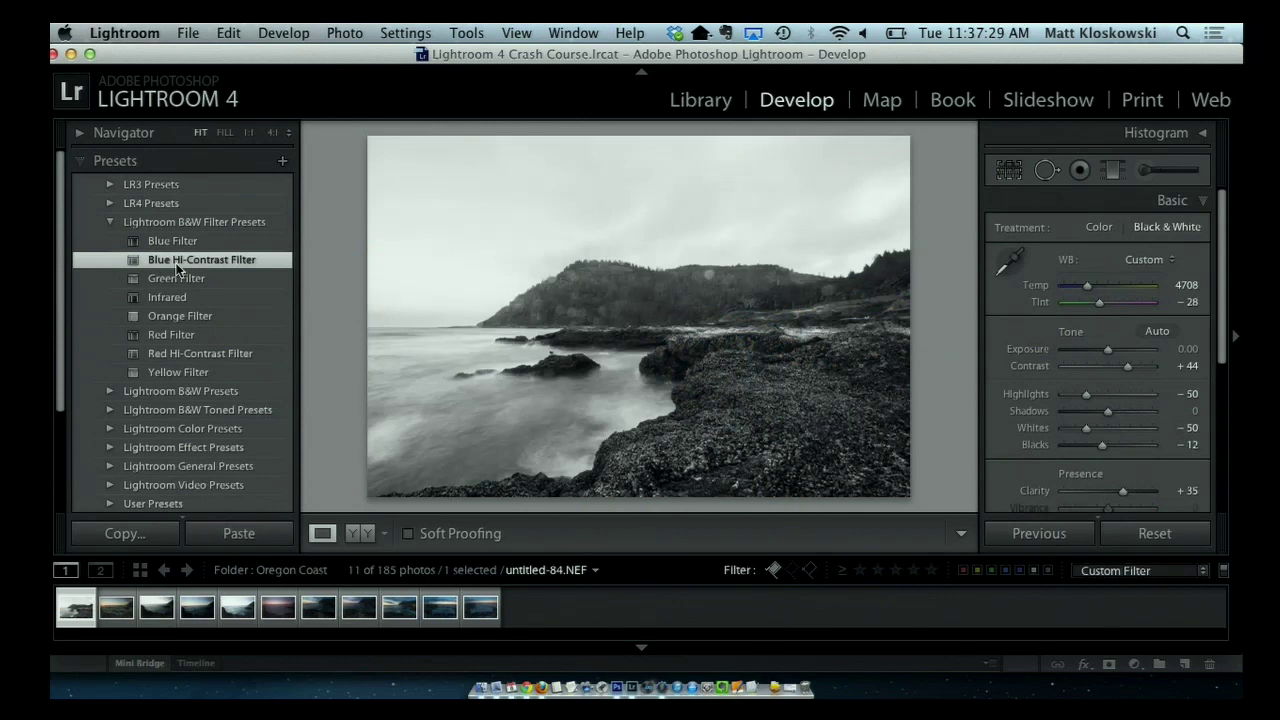
pyautogui.press('super+z')
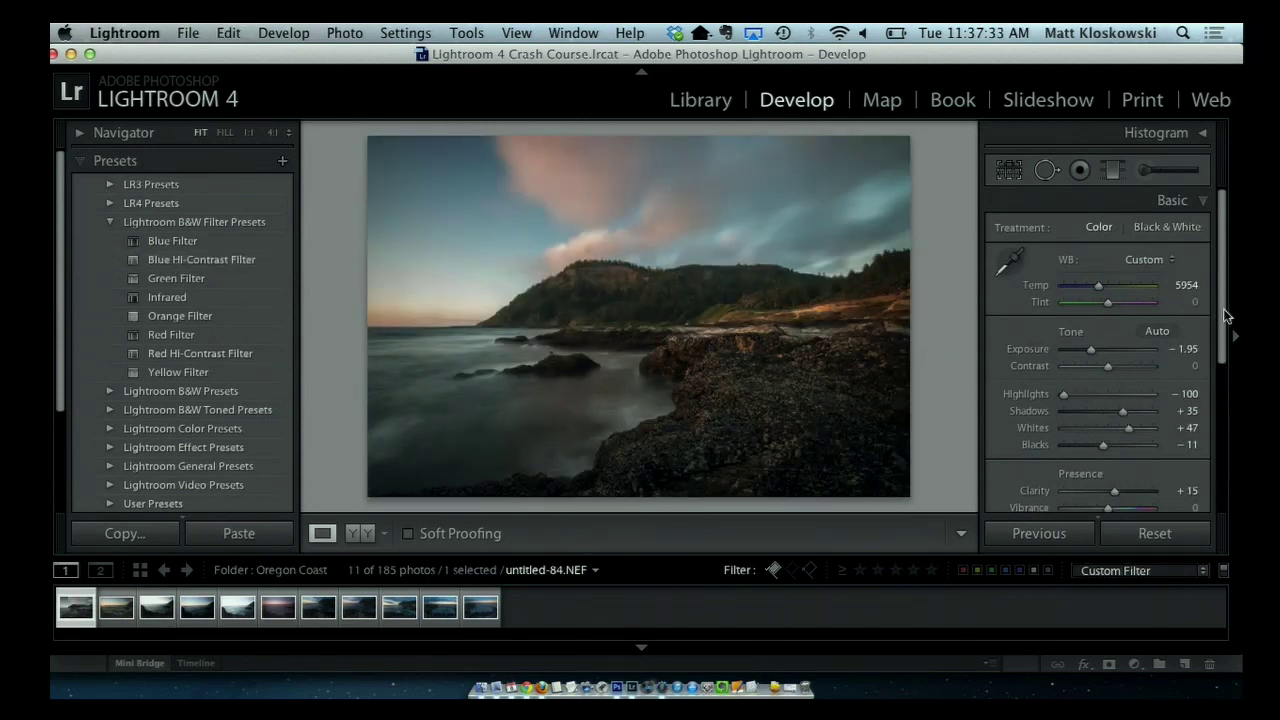
# Set the coast photo's post-crop vignetting amount to -13
pyautogui.scroll(-5, 1227, 316)
pyautogui.click(1173, 427)
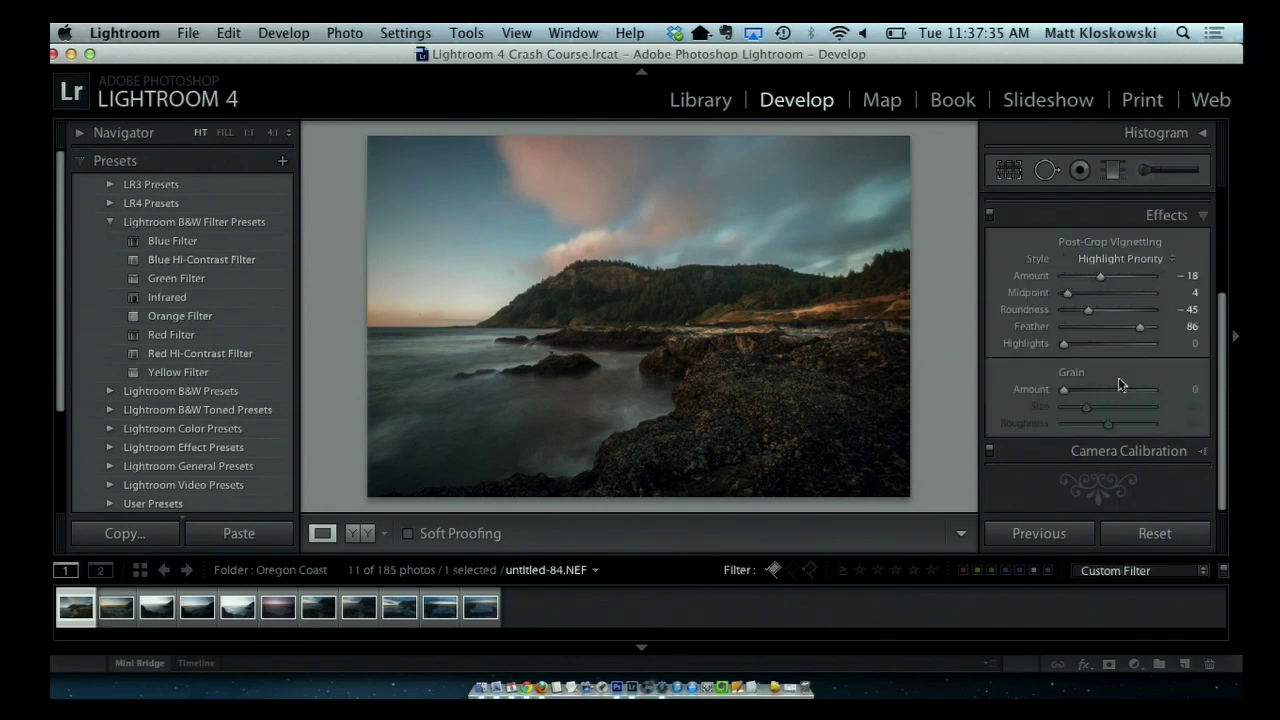
pyautogui.moveTo(1100, 277); pyautogui.dragTo(1105, 287)
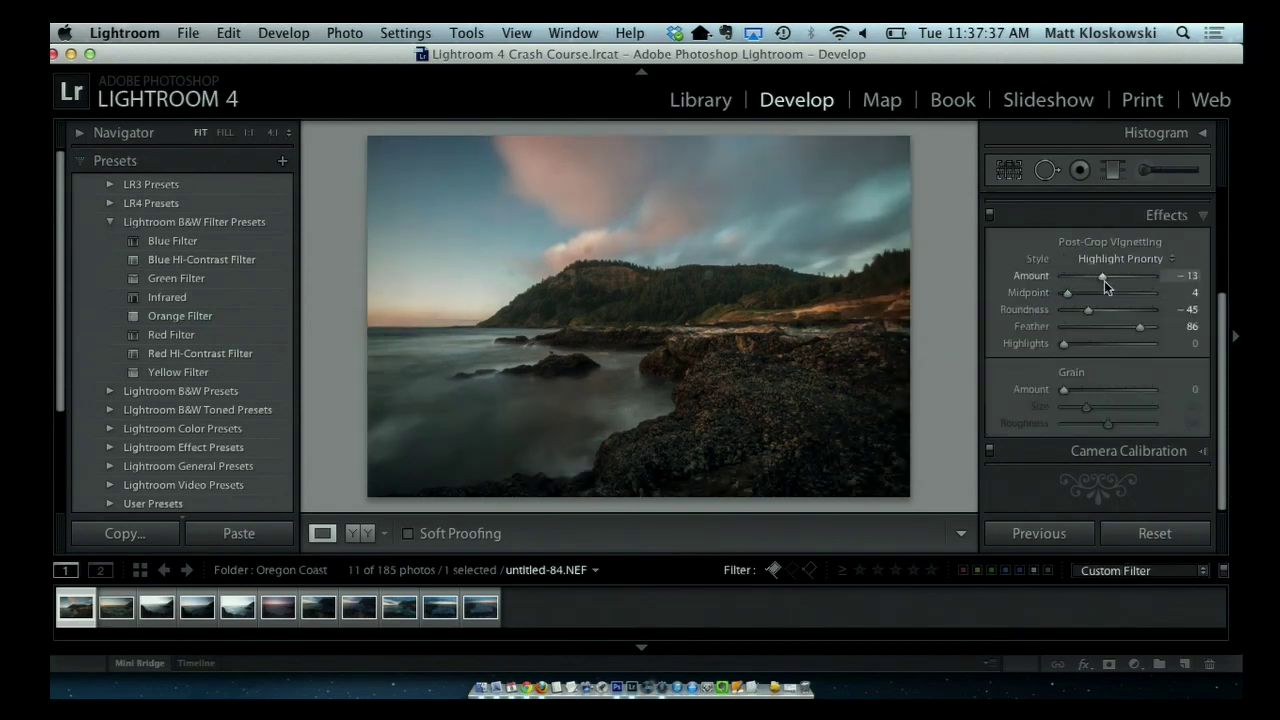
# Examine the available camera calibration profiles without changing the Adobe Standard profile
pyautogui.click(1140, 451)
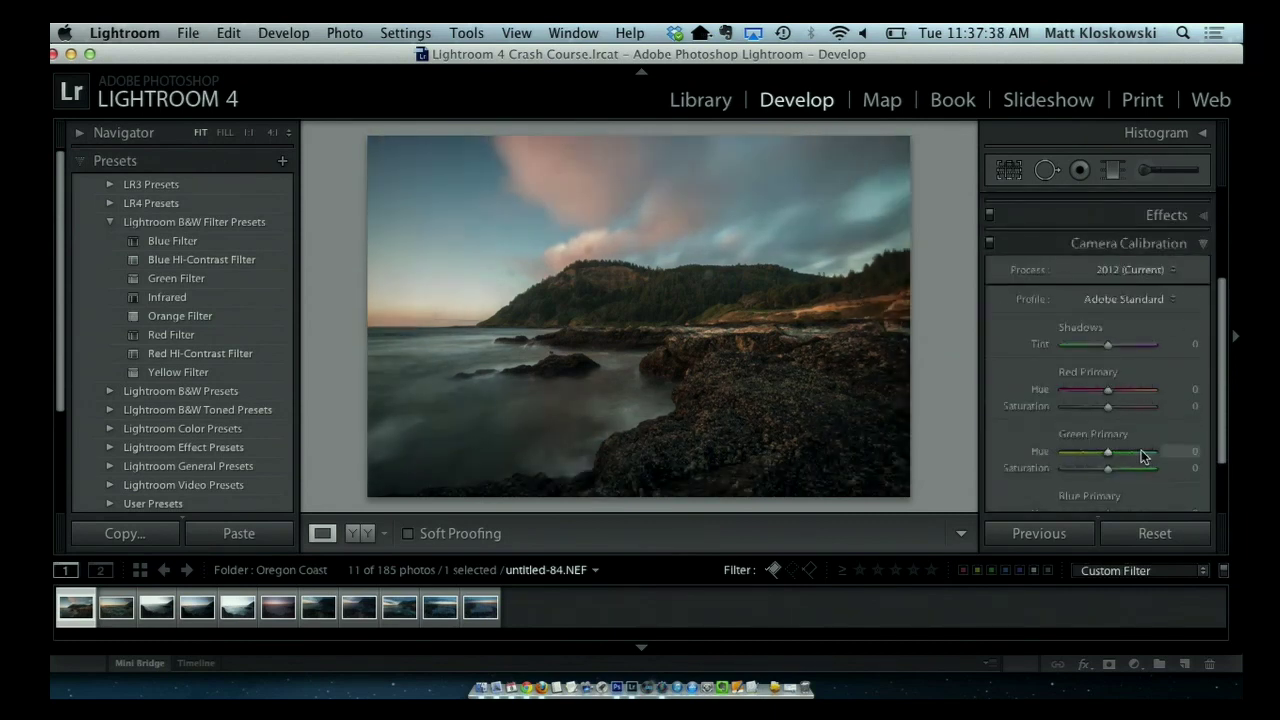
pyautogui.click(1140, 299)
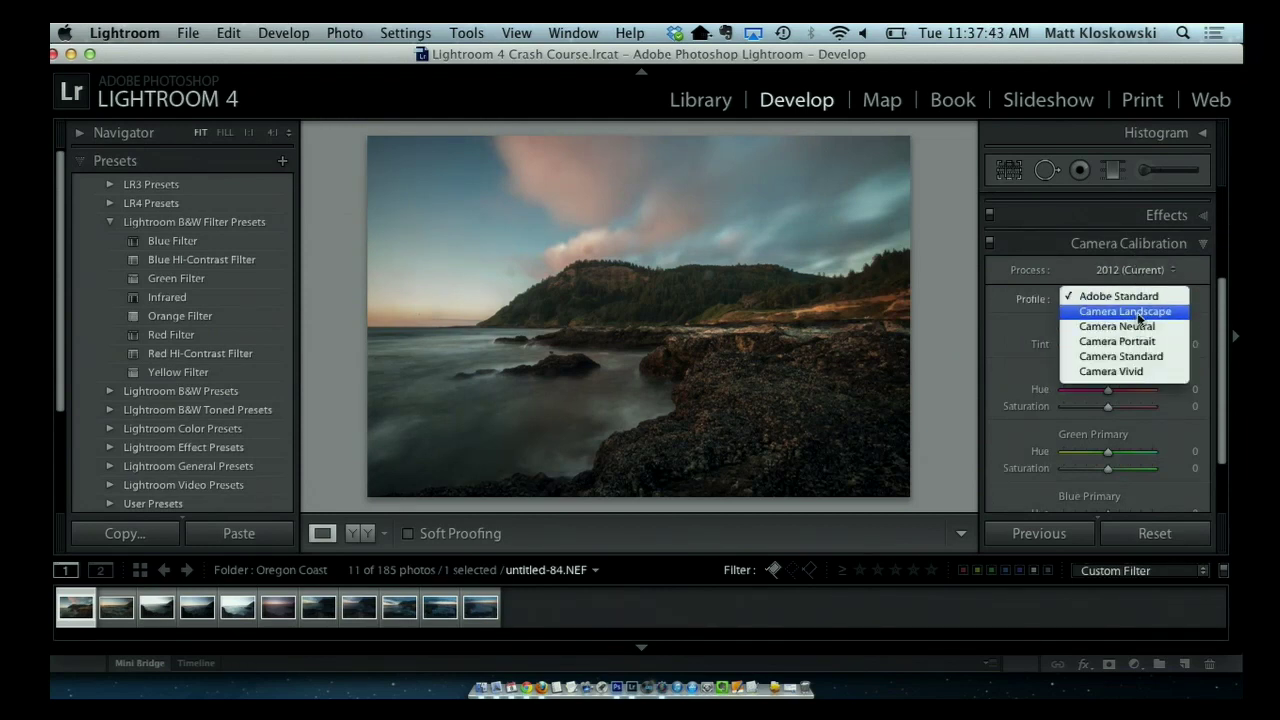
pyautogui.click(1010, 341)
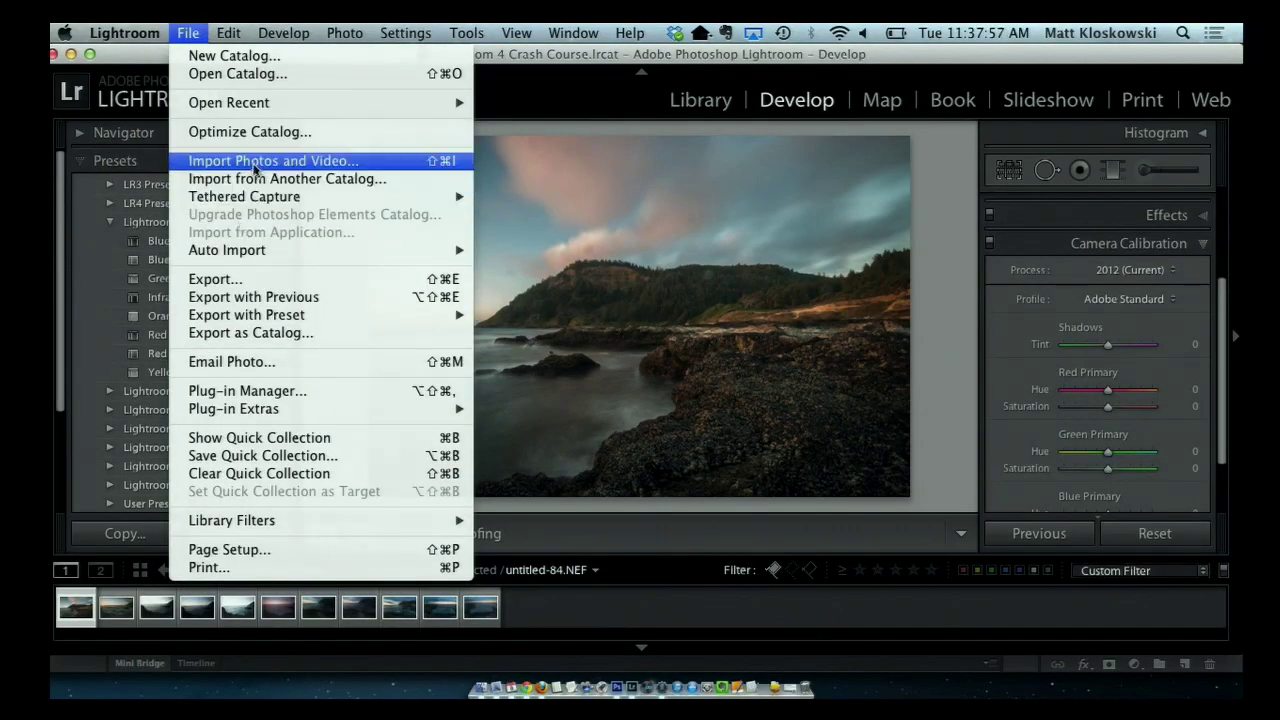
# Examine the develop presets that can be applied while importing photos, and cancel the import
pyautogui.click(255, 168)
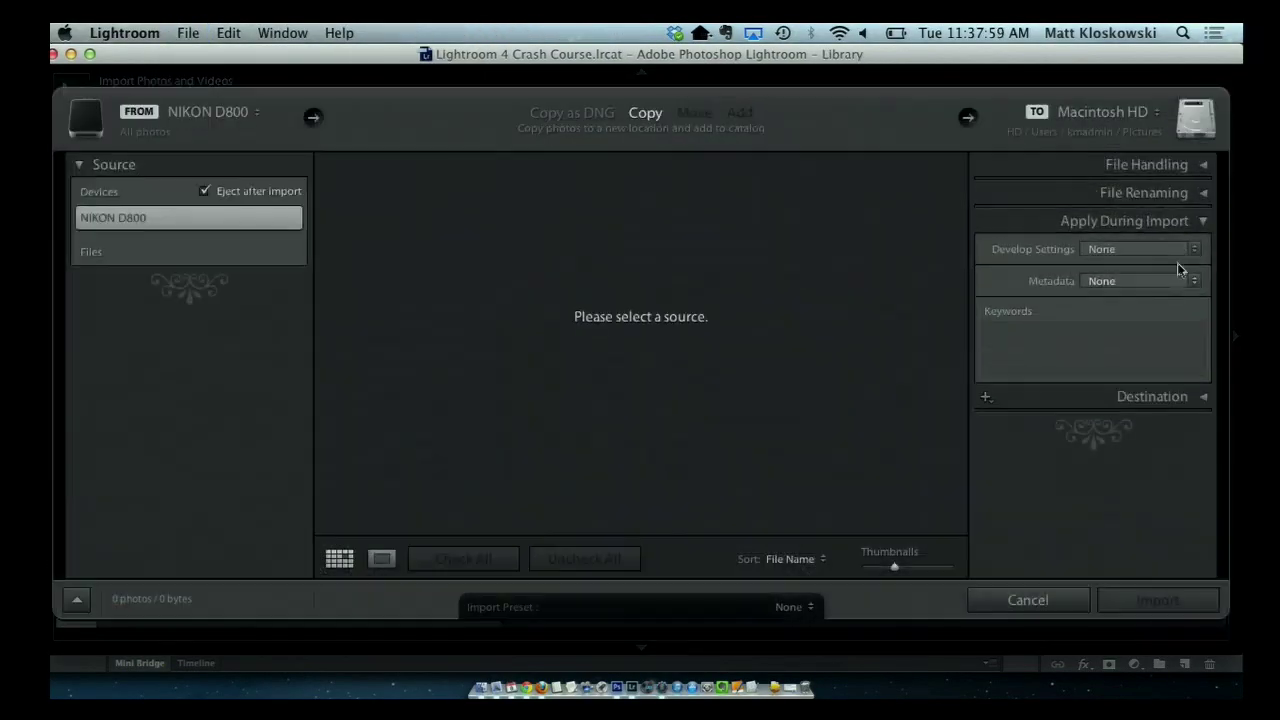
pyautogui.click(1115, 250)
pyautogui.moveTo(1118, 306)
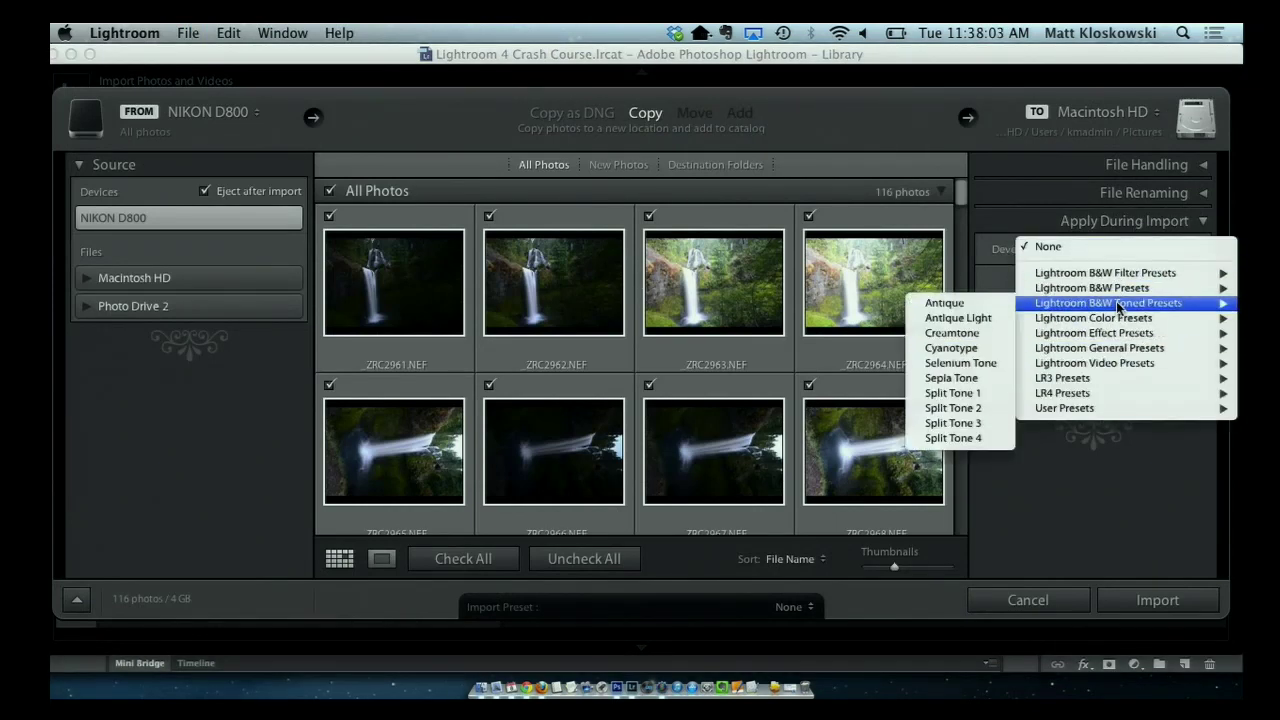
pyautogui.click(1004, 218)
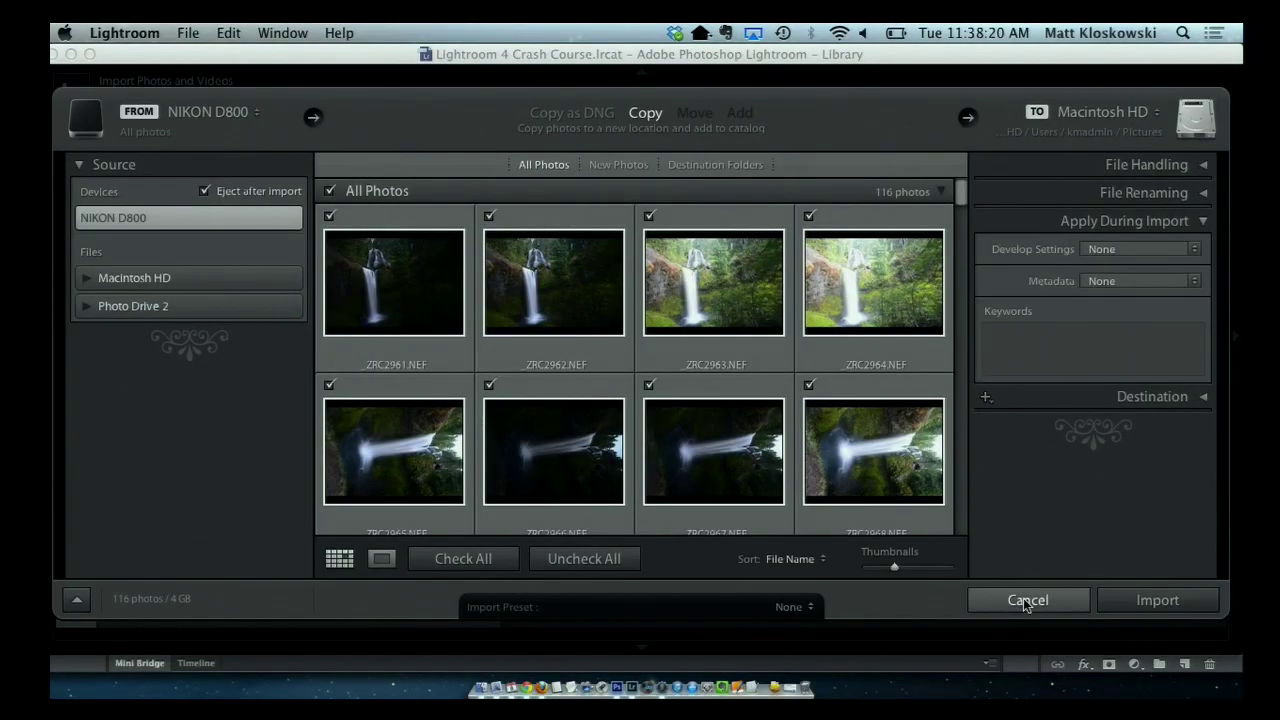
pyautogui.click(1024, 600)
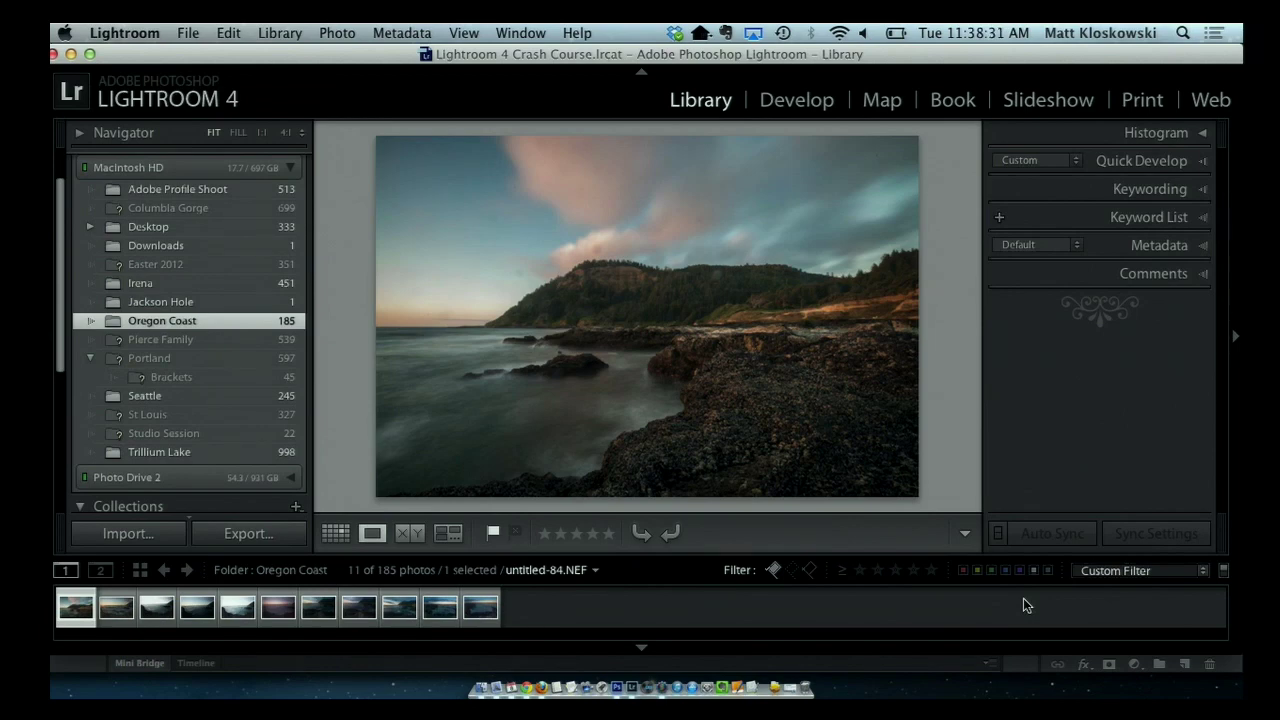
# Return to the Develop module and set the photo's post-crop vignetting amount to -14, undoing any further adjustment
pyautogui.click(801, 102)
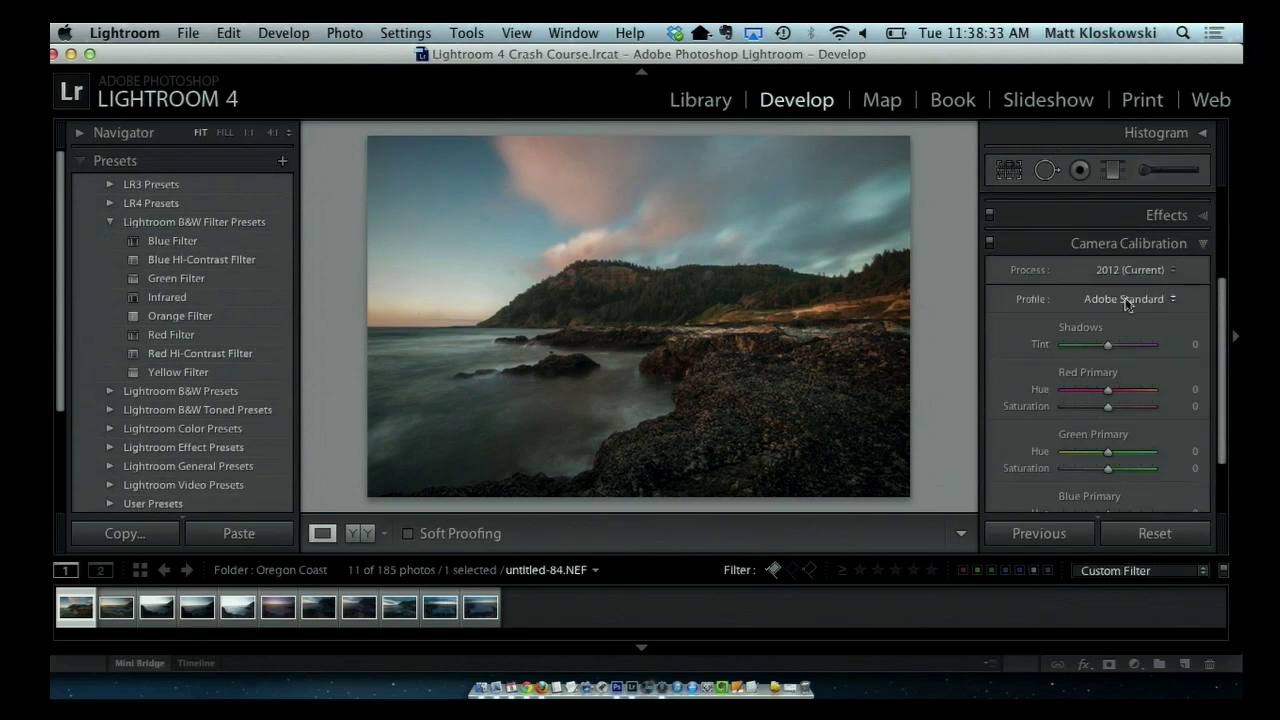
pyautogui.click(1148, 216)
pyautogui.moveTo(1106, 276); pyautogui.dragTo(1101, 275)
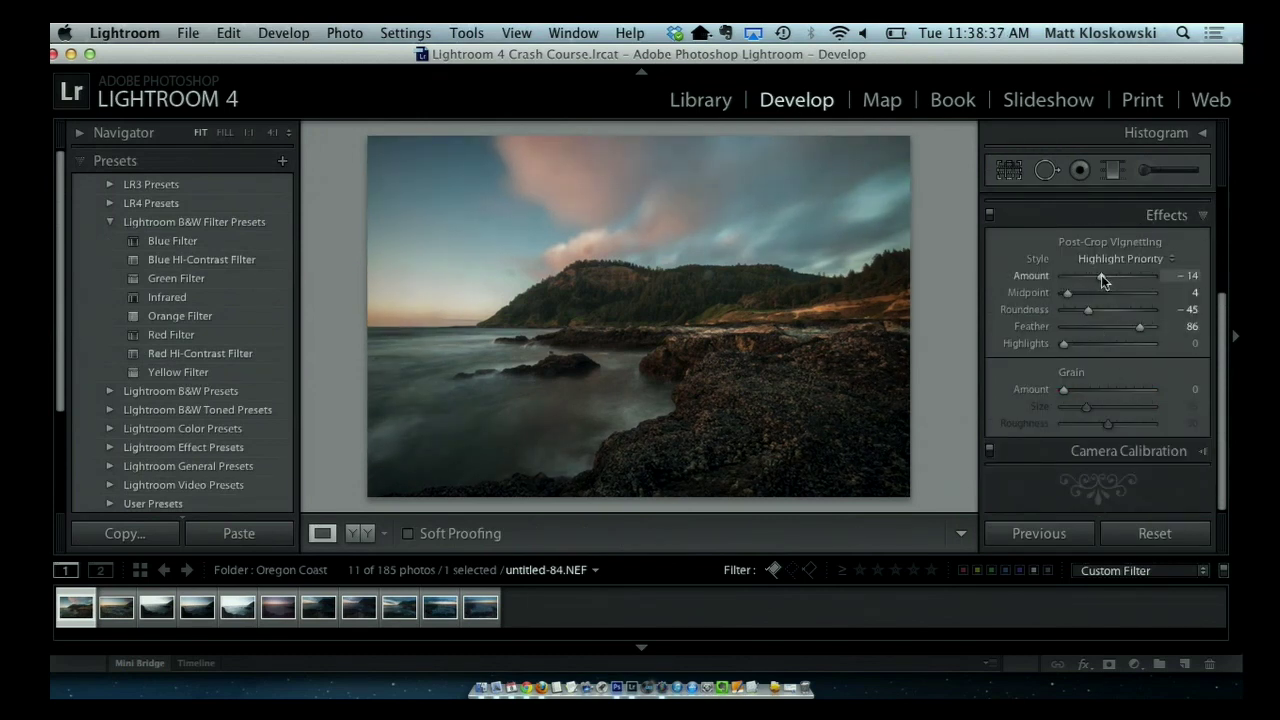
pyautogui.moveTo(1101, 275)
pyautogui.mouseDown()
pyautogui.moveTo(1085, 276)
pyautogui.moveTo(1112, 280)
pyautogui.mouseUp()
pyautogui.press('super+z')
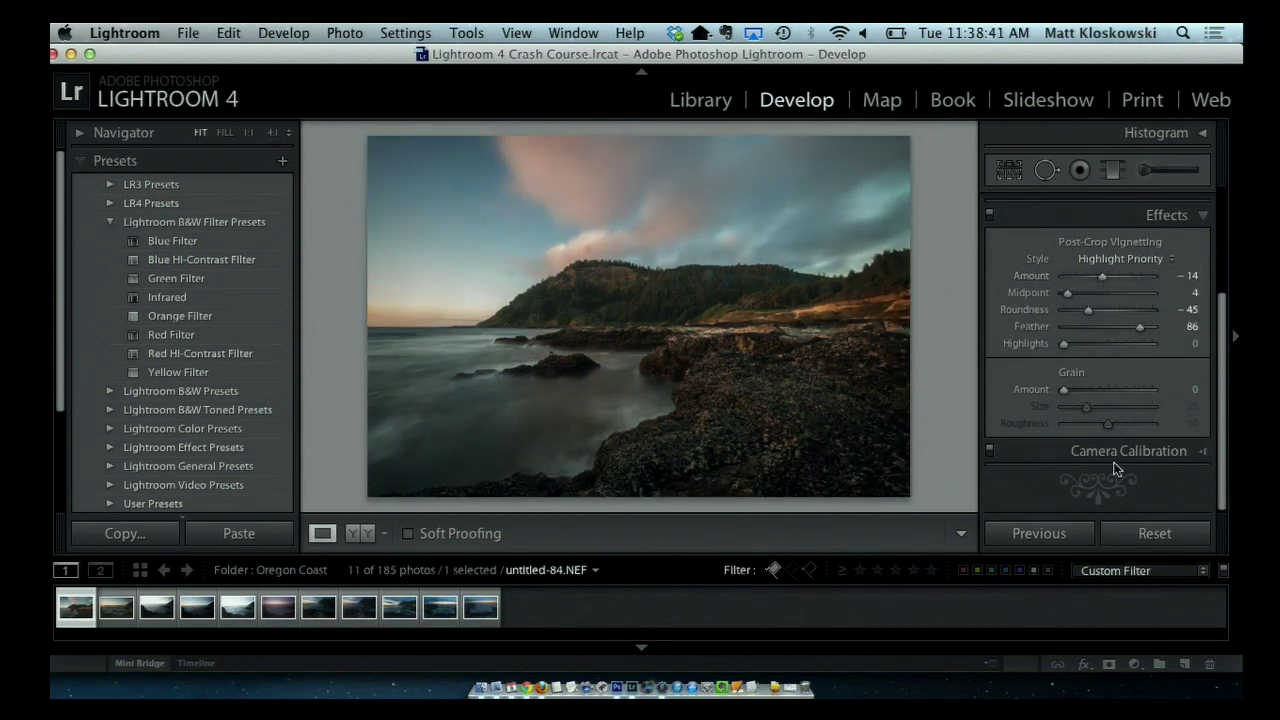
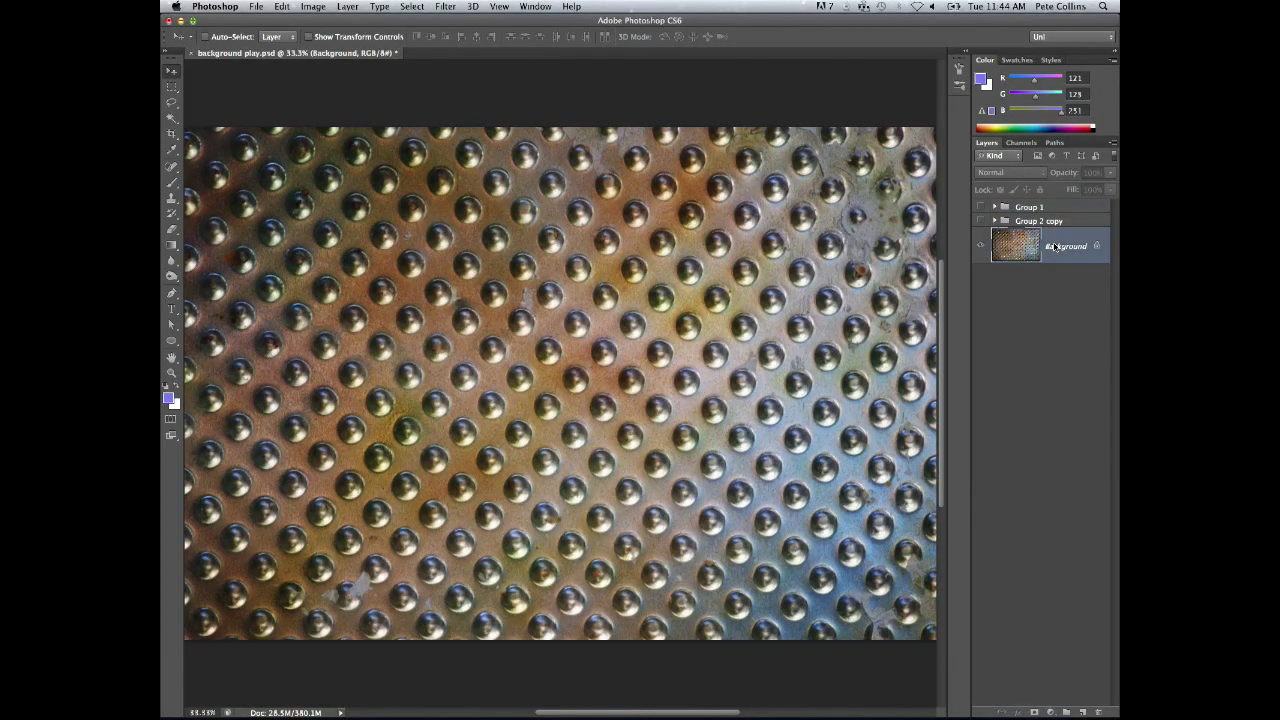
# Switch to Photoshop, duplicate the Background layer of the metal texture and start a Field Blur on the copy
pyautogui.press('super+j')
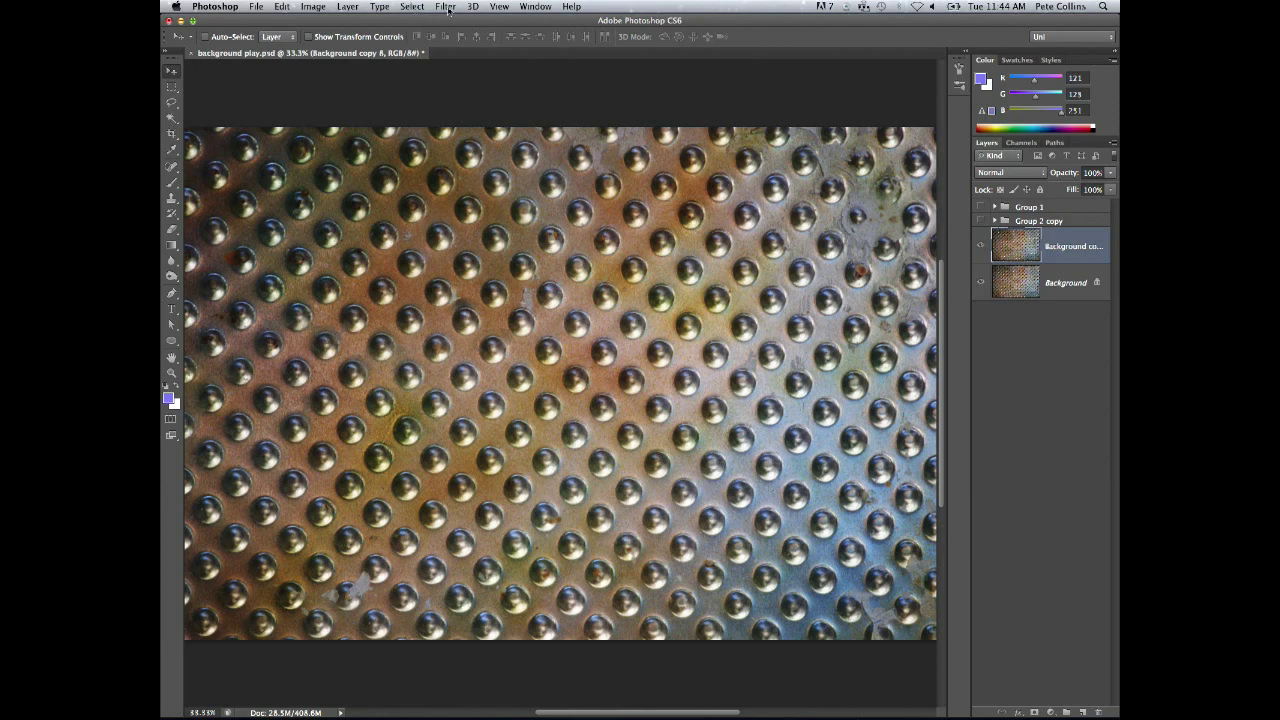
pyautogui.click(447, 8)
pyautogui.moveTo(478, 147)
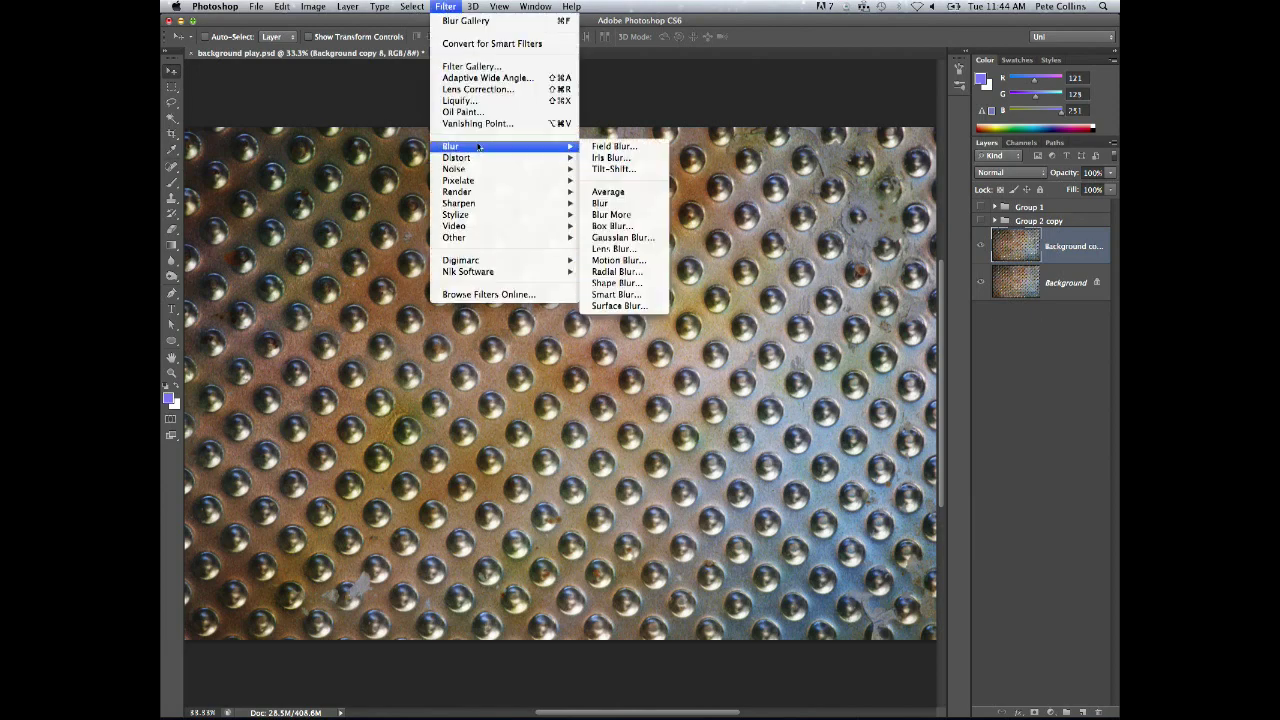
pyautogui.click(605, 147)
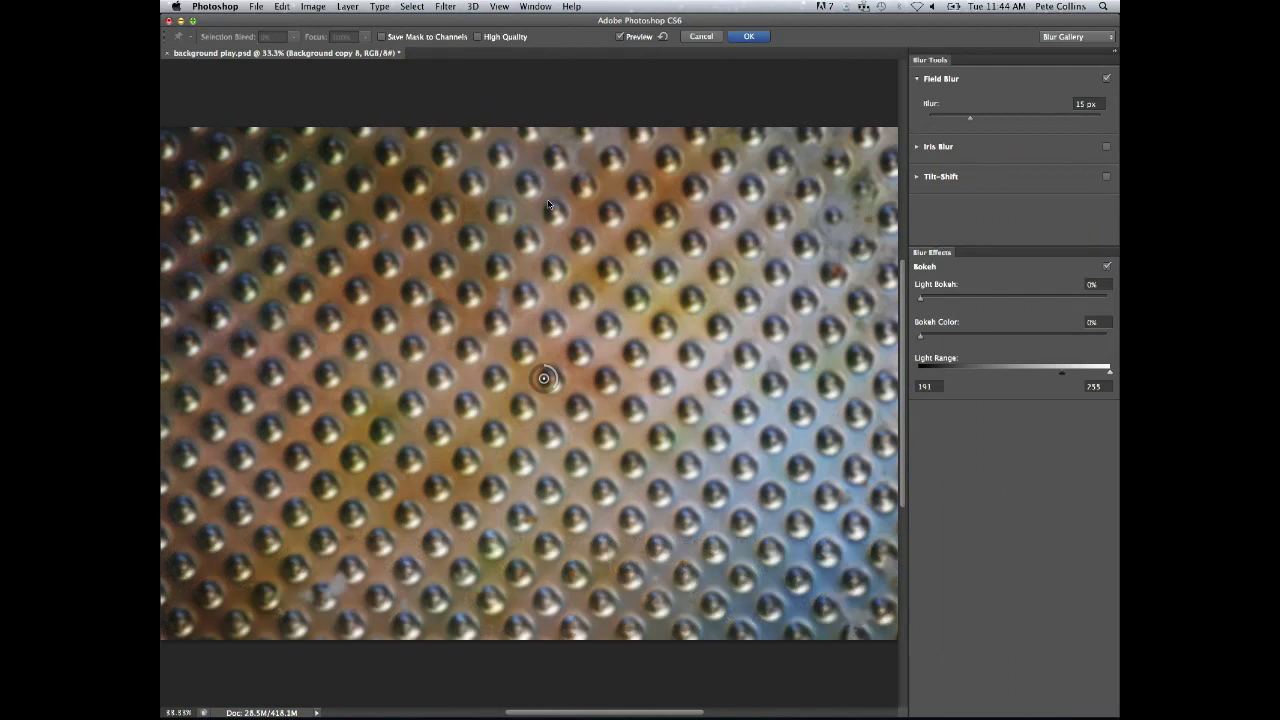
# Set the field blur to 131 px and the light bokeh to 47%
pyautogui.moveTo(971, 119); pyautogui.dragTo(1027, 120)
pyautogui.click(1088, 372)
pyautogui.moveTo(929, 301); pyautogui.dragTo(1010, 298)
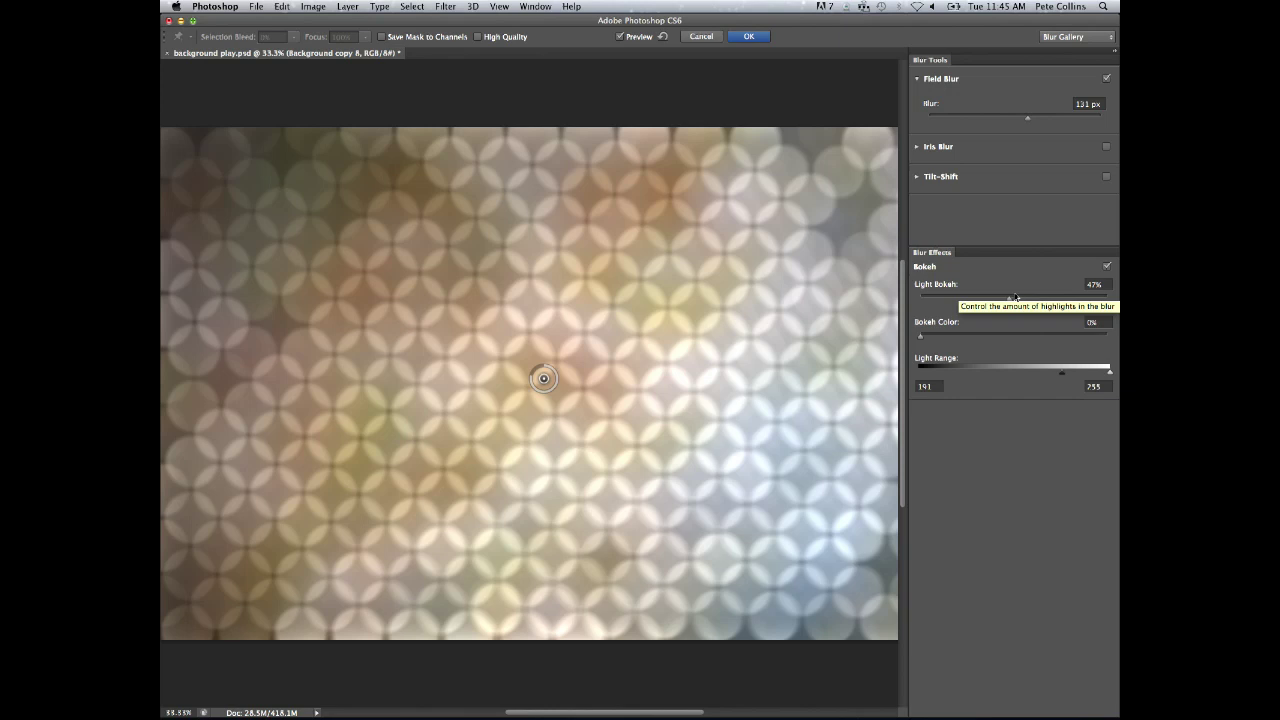
# Set the light range's lower limit to 189, the bokeh colour to 36% and the field blur to 225 px
pyautogui.moveTo(1063, 375)
pyautogui.mouseDown()
pyautogui.moveTo(1040, 374)
pyautogui.moveTo(1060, 374)
pyautogui.mouseUp()
pyautogui.moveTo(921, 336); pyautogui.dragTo(987, 337)
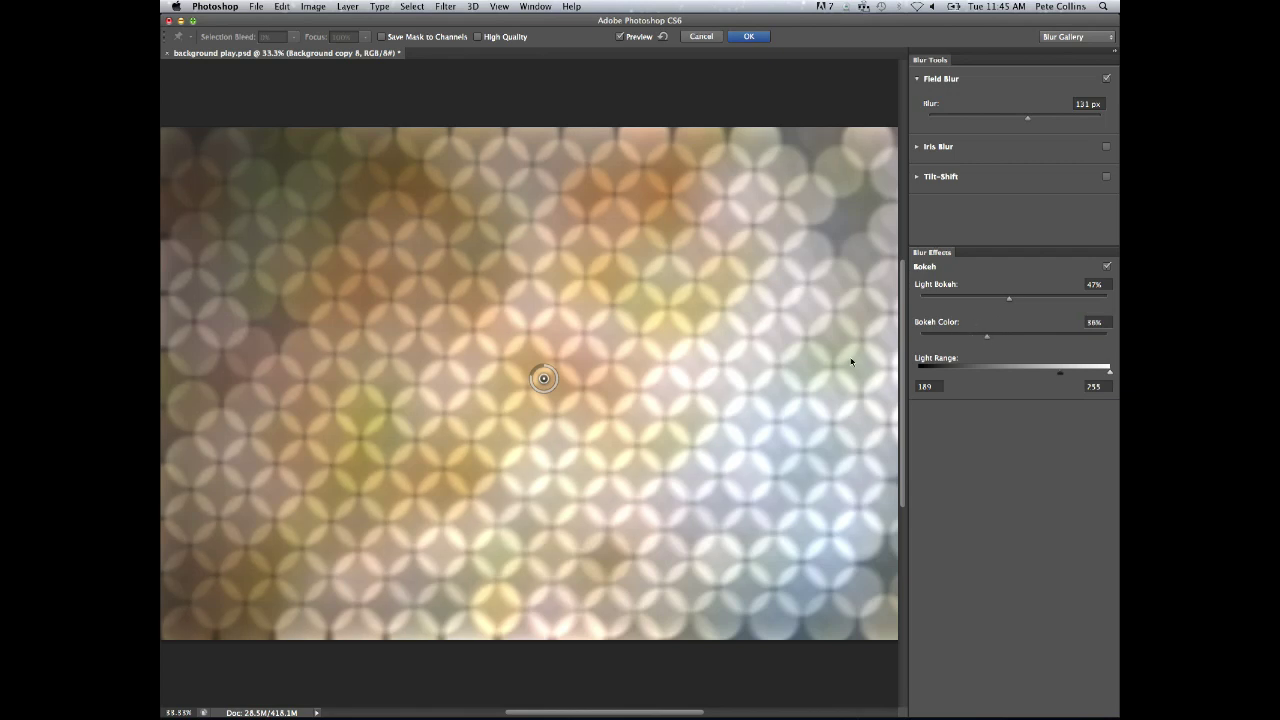
pyautogui.moveTo(1030, 119); pyautogui.dragTo(1061, 121)
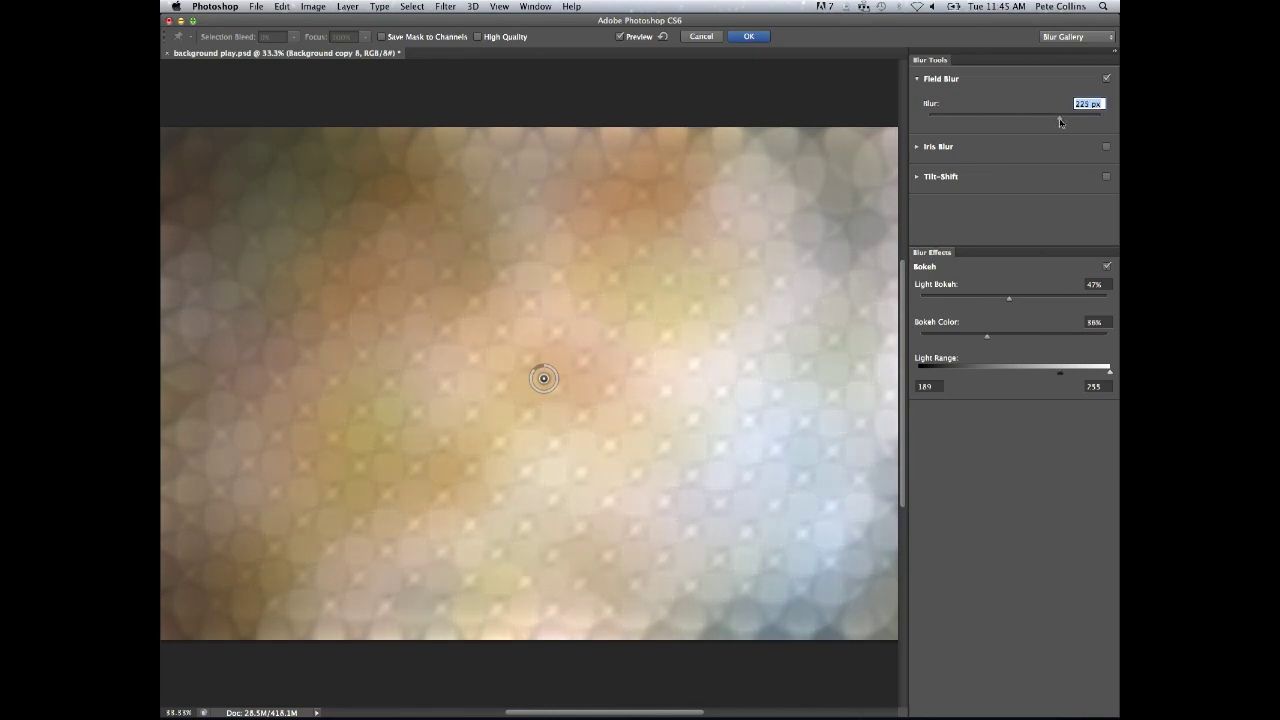
# Set the field blur to 131 px, apply the blur and duplicate the blurred layer
pyautogui.moveTo(1059, 122); pyautogui.dragTo(1027, 125)
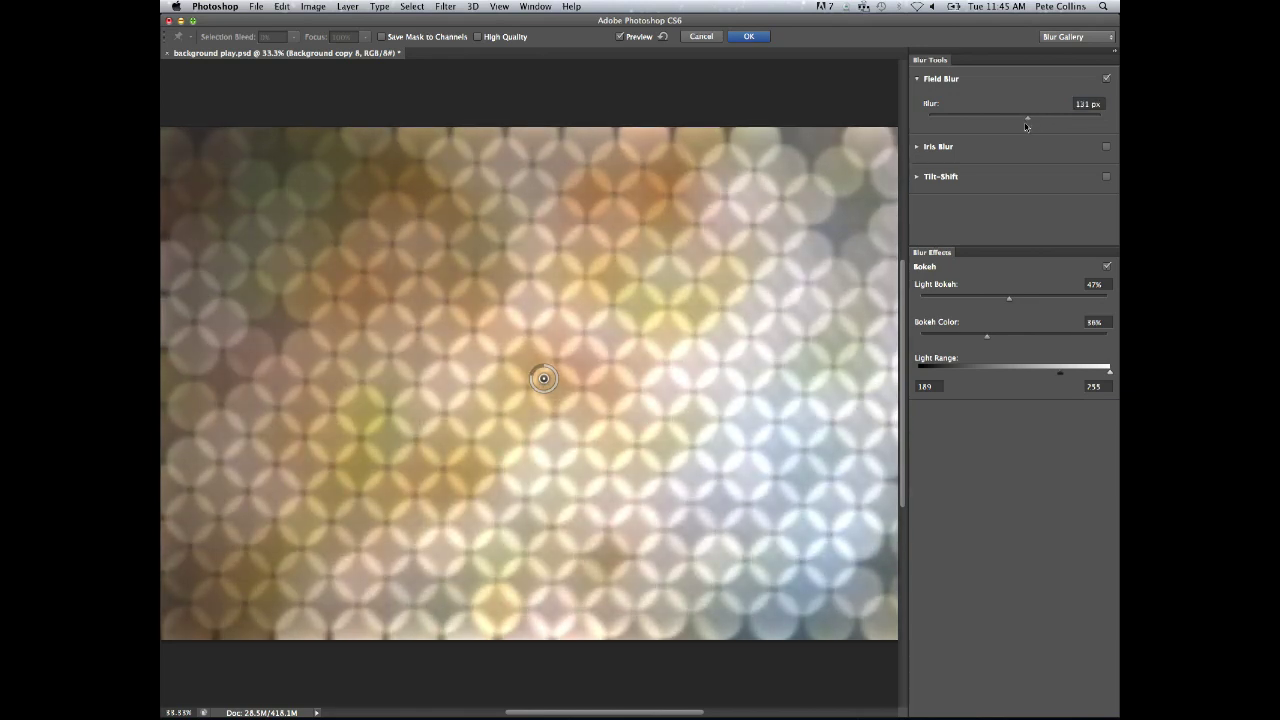
pyautogui.click(752, 37)
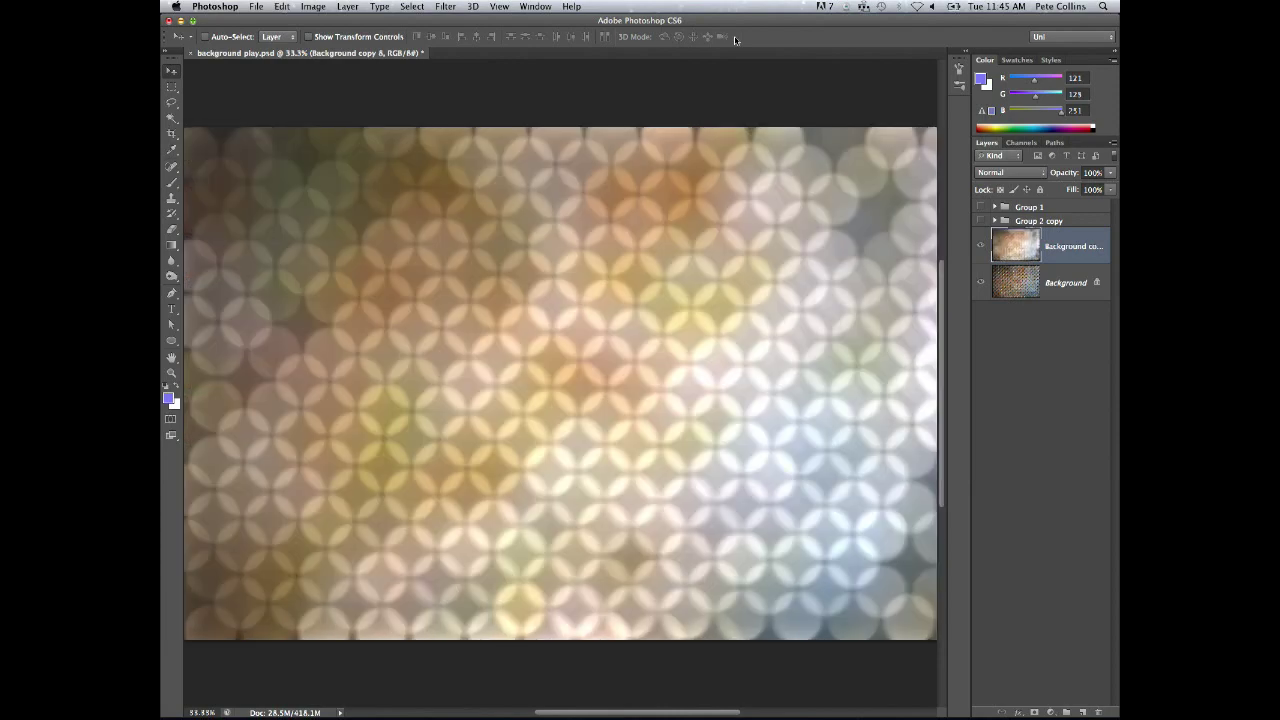
pyautogui.press('super+j')
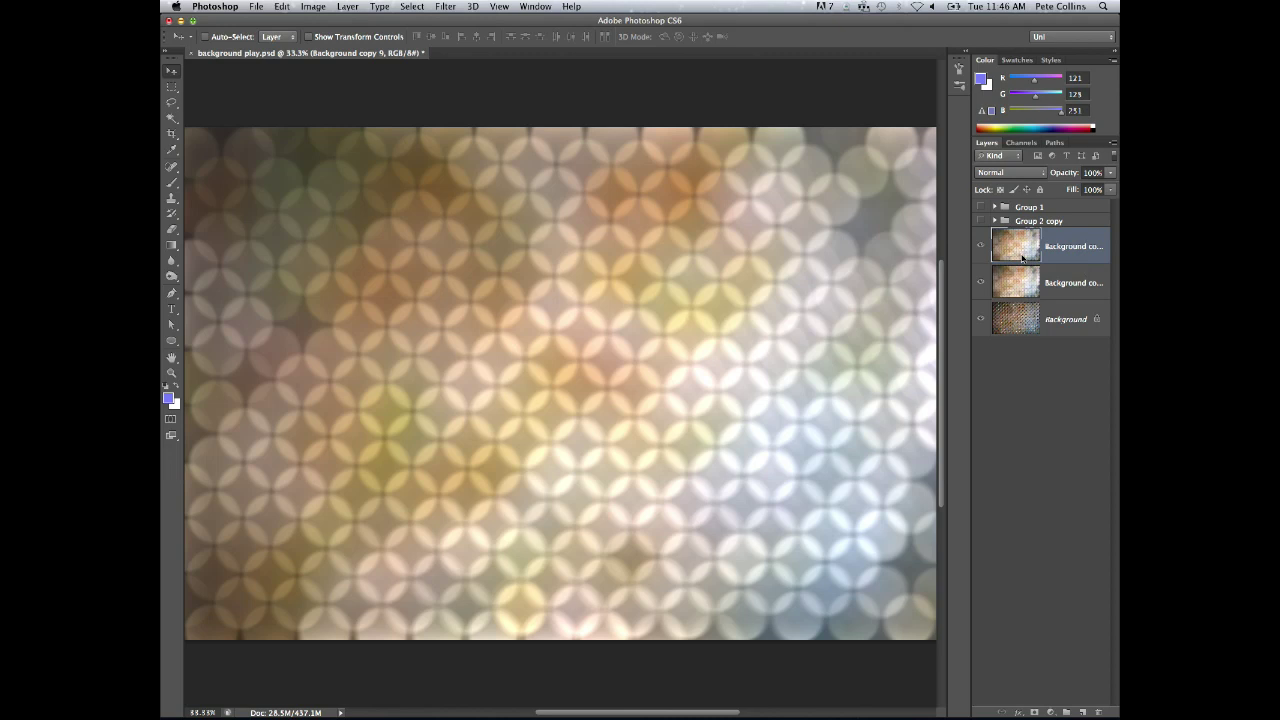
# Cycle through the blending modes on the duplicated blurred layer and set it back to Normal
pyautogui.hotkey('shift', '+')
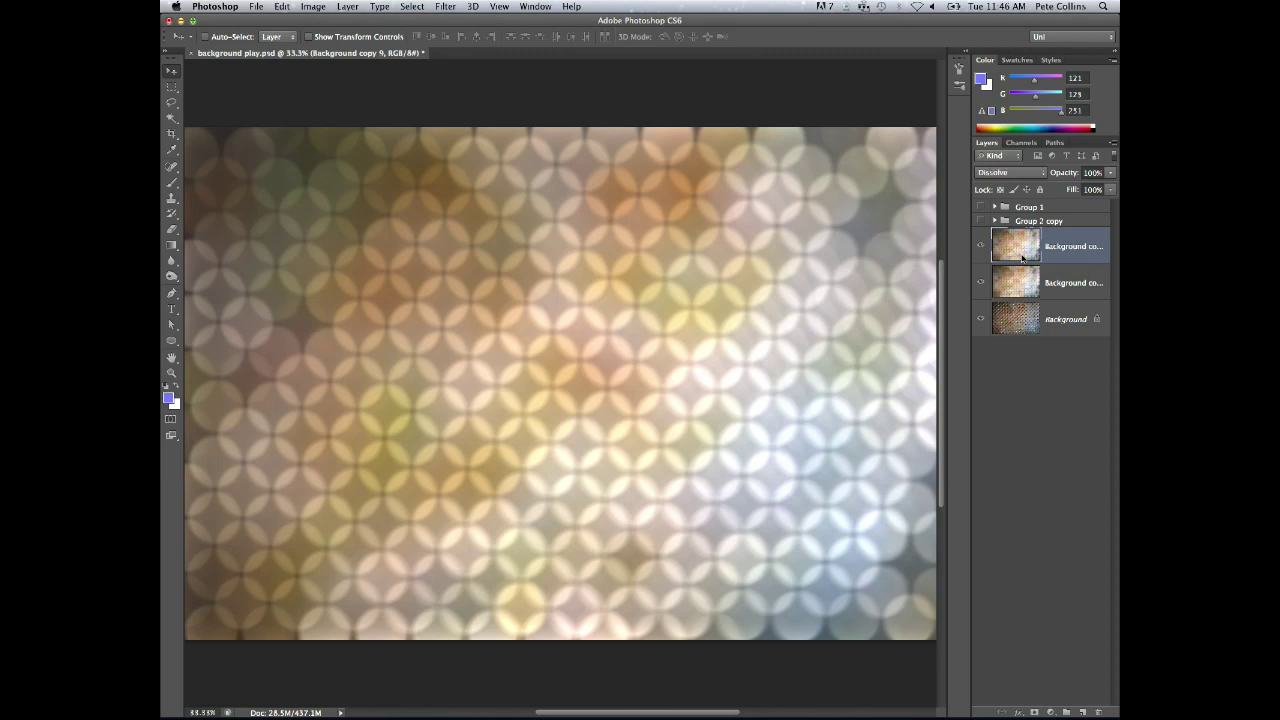
pyautogui.hotkey('shift', '+')
pyautogui.hotkey('shift', '+')
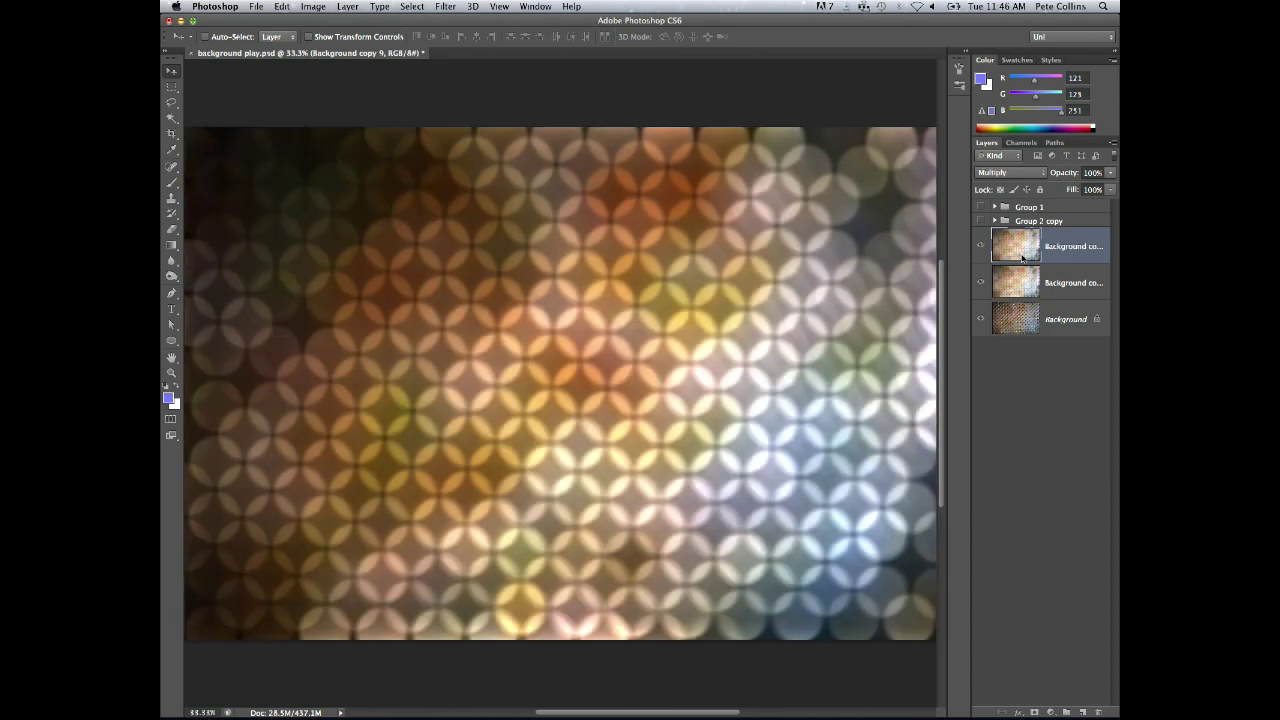
pyautogui.hotkey('shift', '+')
pyautogui.hotkey('shift', '+')
pyautogui.hotkey('shift', '+')
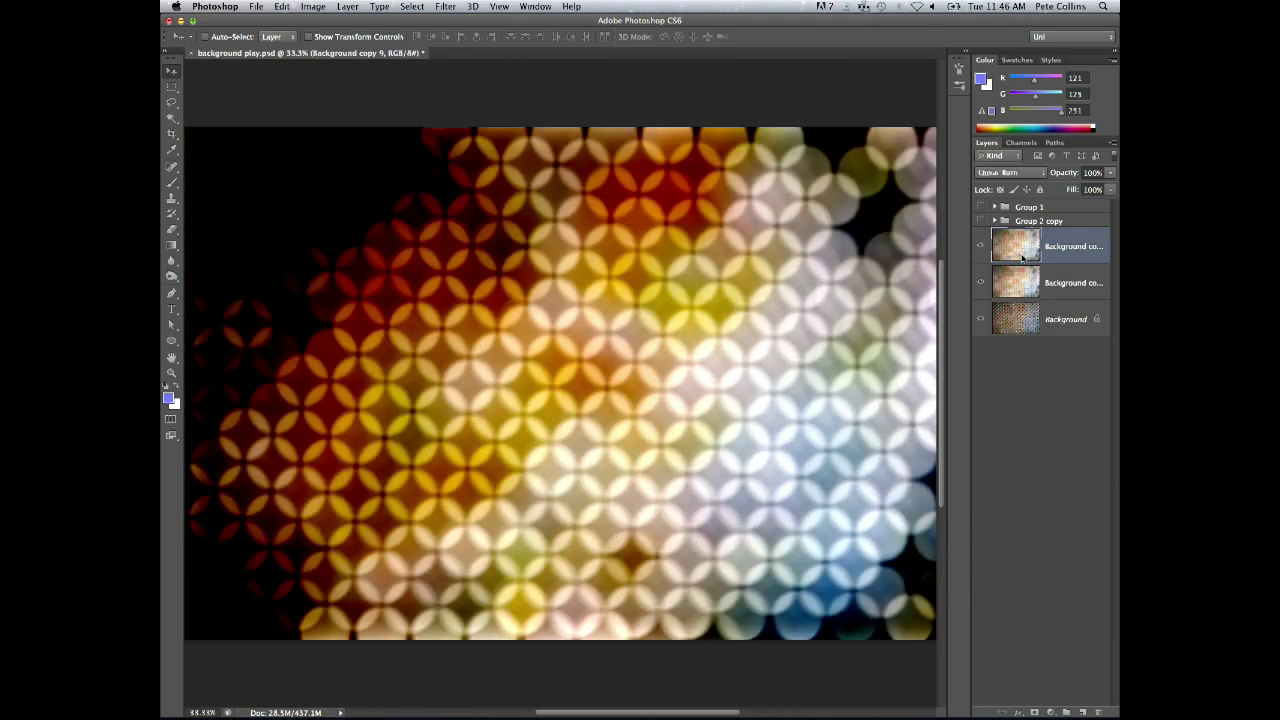
pyautogui.hotkey('shift', '+')
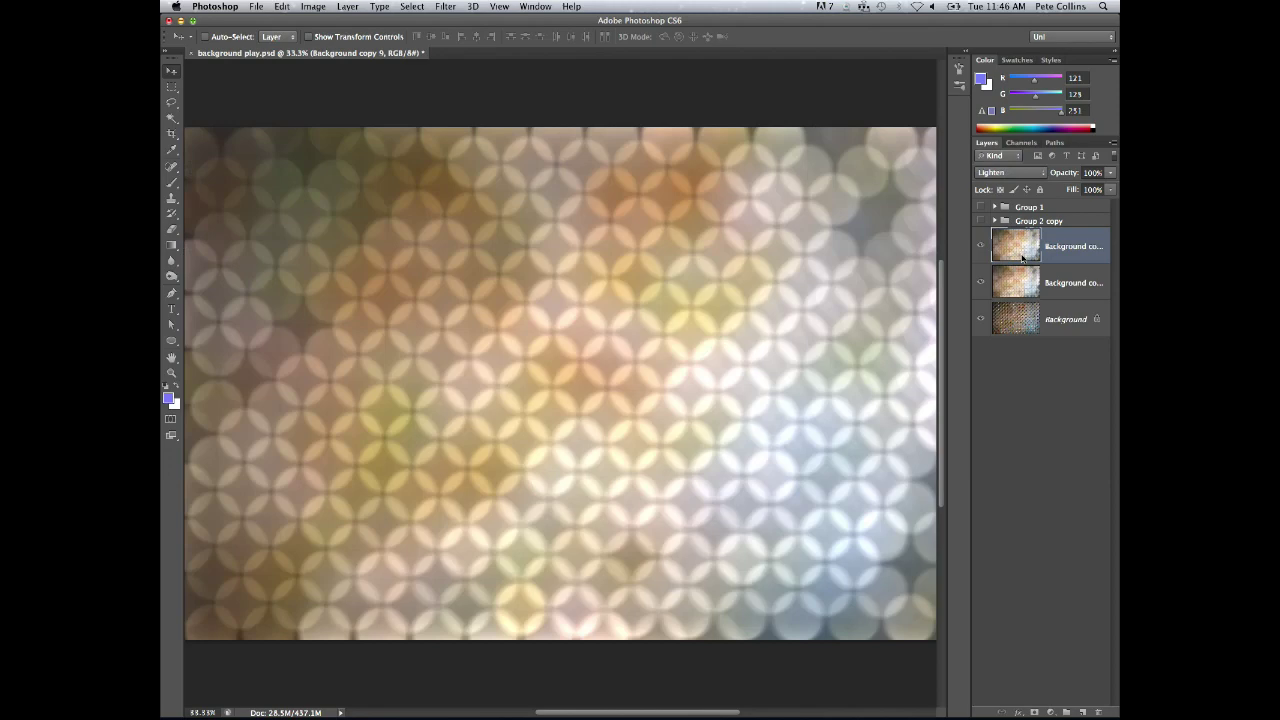
pyautogui.hotkey('shift', '+')
pyautogui.hotkey('shift', '+')
pyautogui.hotkey('shift', '+')
pyautogui.hotkey('shift', '+')
pyautogui.hotkey('shift', '+')
pyautogui.hotkey('shift', '+')
pyautogui.hotkey('shift', '+')
pyautogui.hotkey('shift', '+')
pyautogui.hotkey('shift', '+')
pyautogui.hotkey('shift', '+')
pyautogui.hotkey('shift', '+')
pyautogui.hotkey('shift', '+')
pyautogui.hotkey('shift', '+')
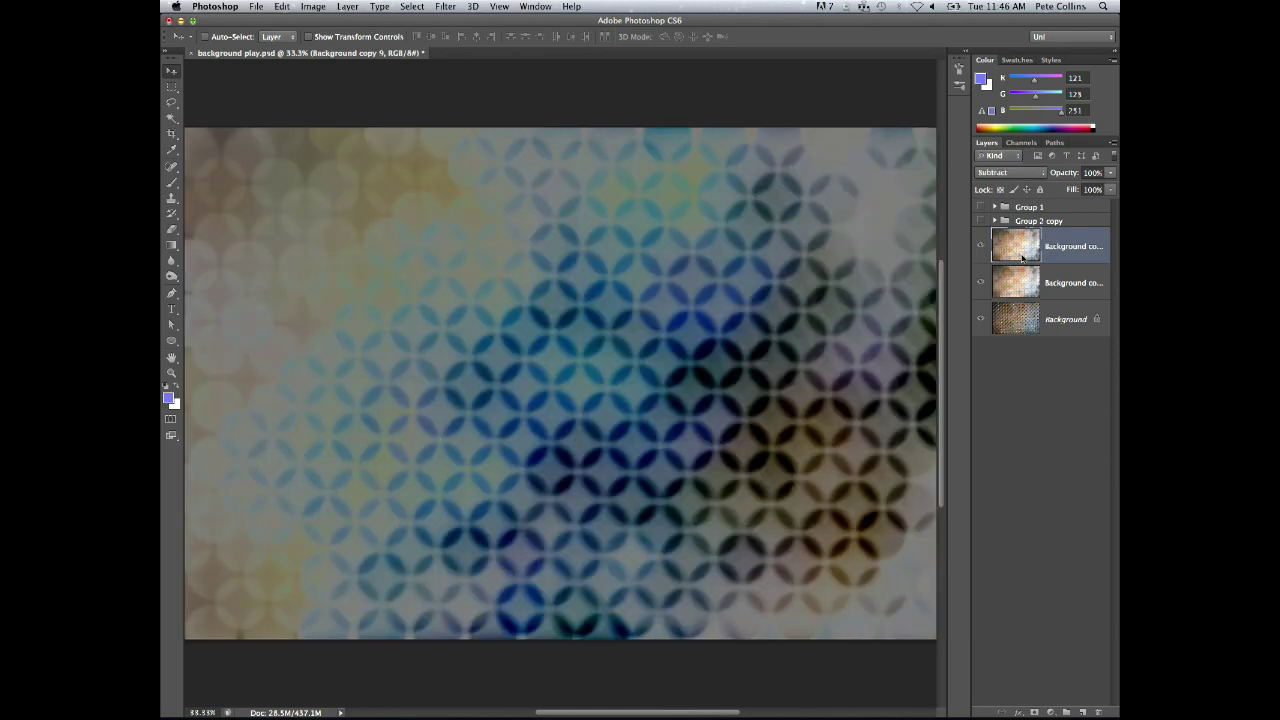
pyautogui.hotkey('shift', '+')
pyautogui.hotkey('shift', '+')
pyautogui.hotkey('shift', '+')
pyautogui.hotkey('shift', '+')
pyautogui.hotkey('shift', '+')
pyautogui.hotkey('shift', '+')
pyautogui.hotkey('shift', '+')
pyautogui.hotkey('shift', '+')
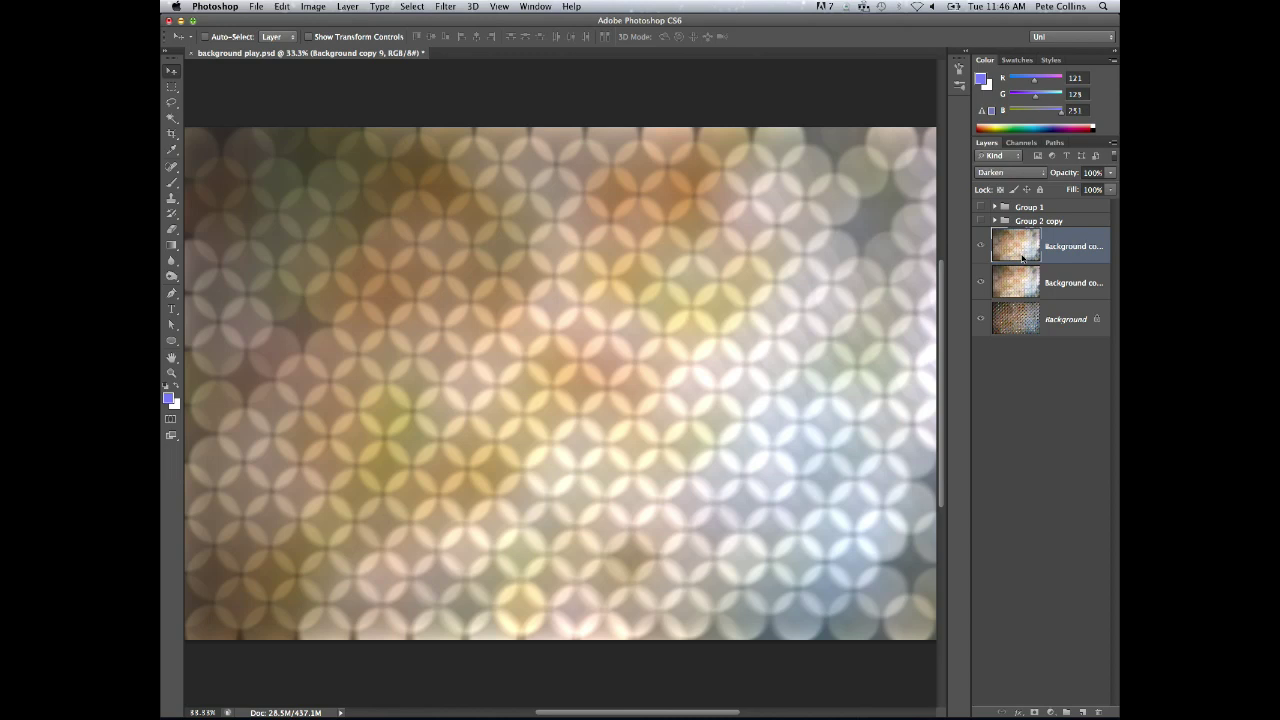
pyautogui.hotkey('shift', '+')
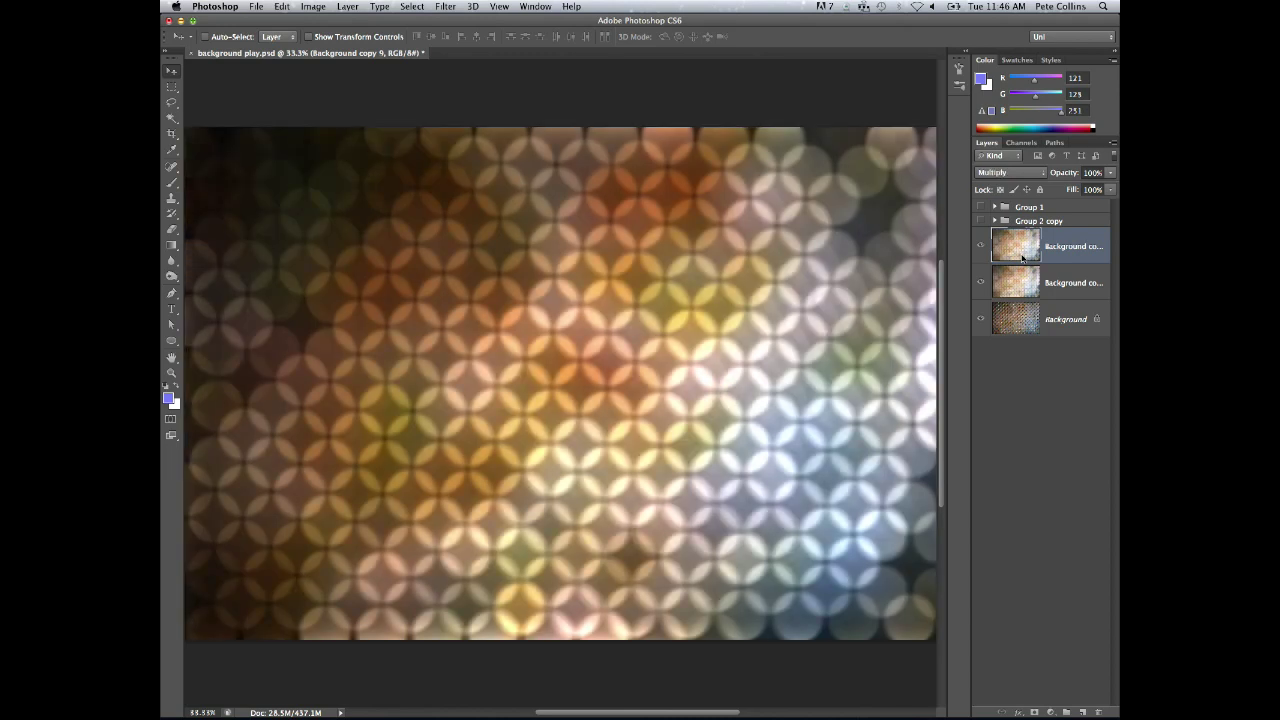
pyautogui.click(1033, 172)
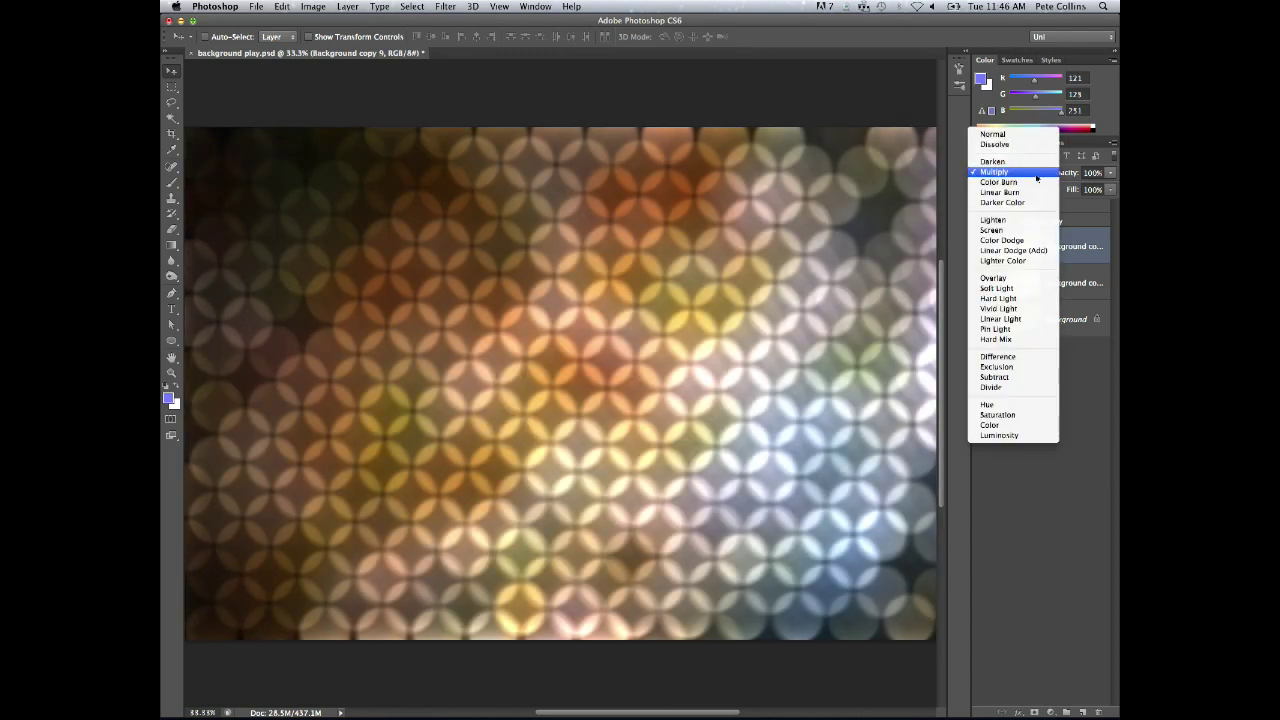
pyautogui.click(995, 133)
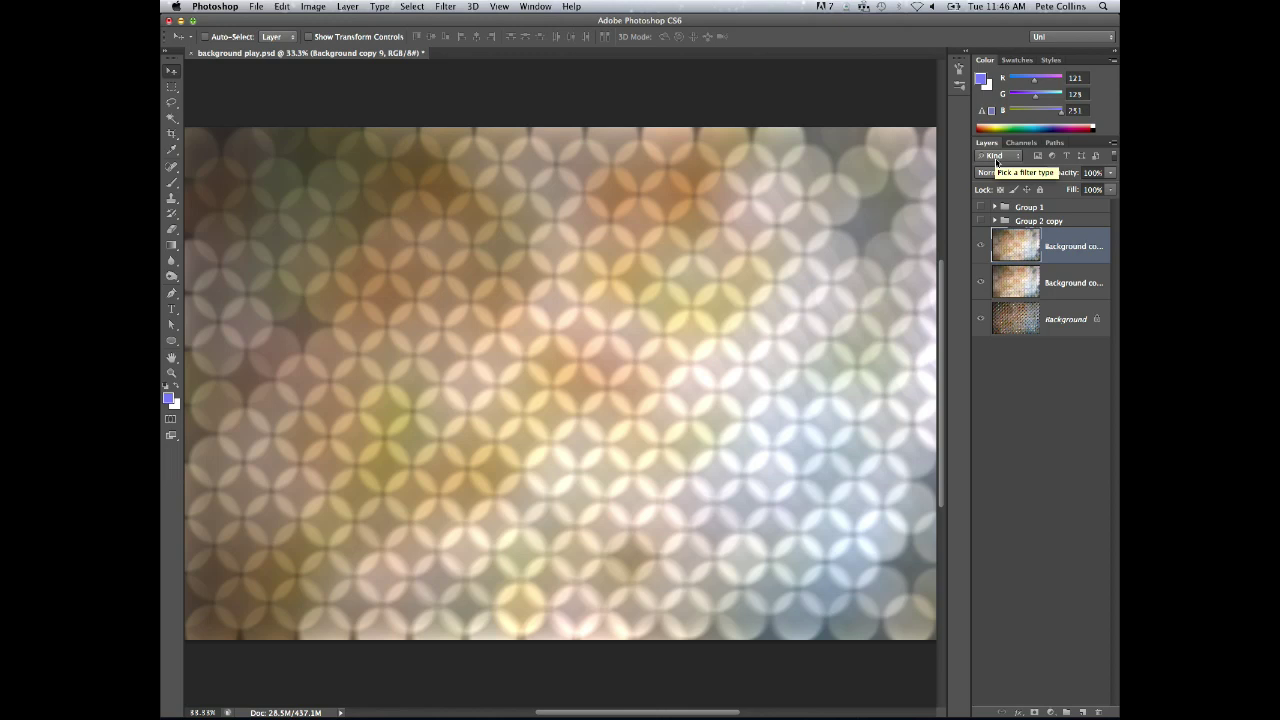
# Select a sampled tan tone of the blurred layer with Color Range and copy the selection to a new layer
pyautogui.click(413, 7)
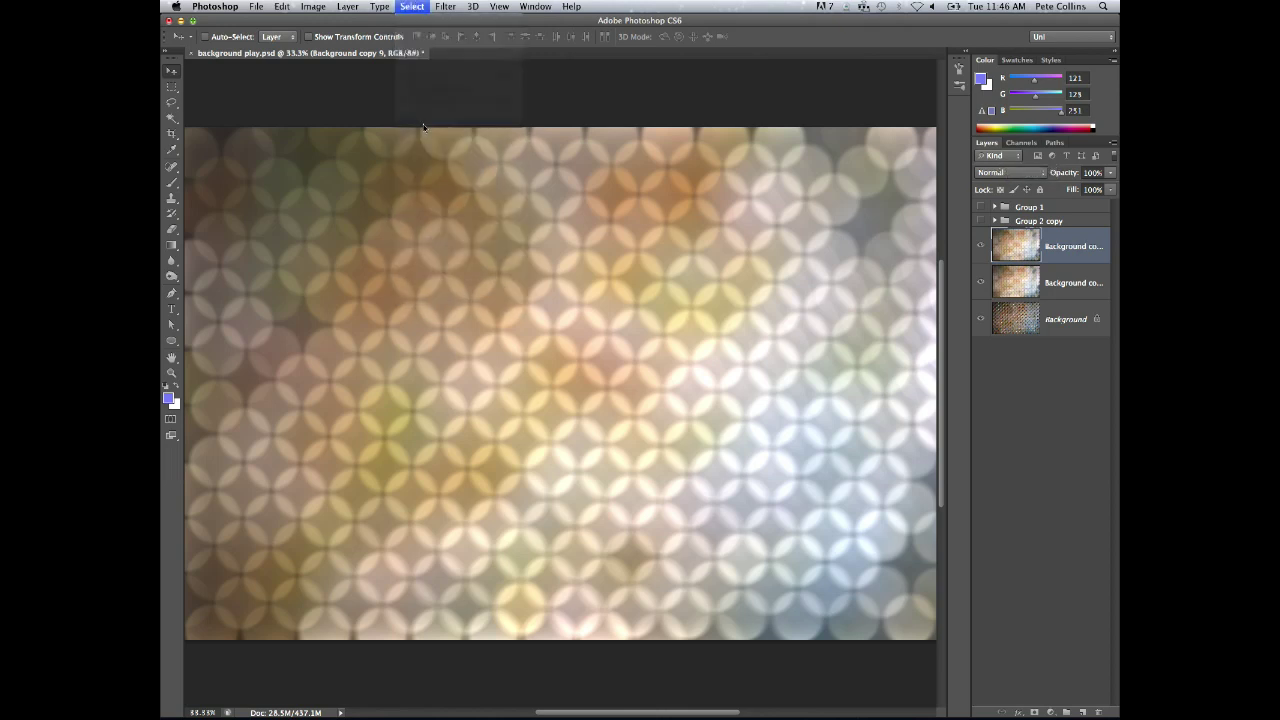
pyautogui.click(424, 123)
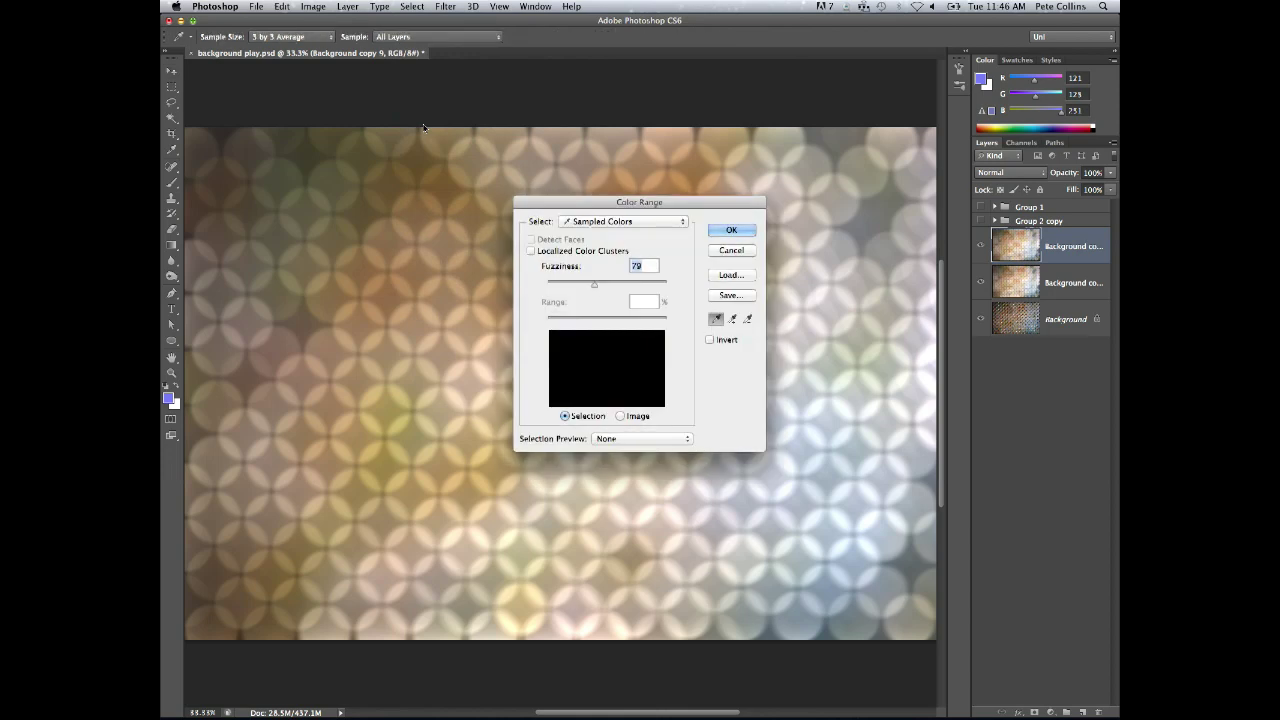
pyautogui.click(576, 356)
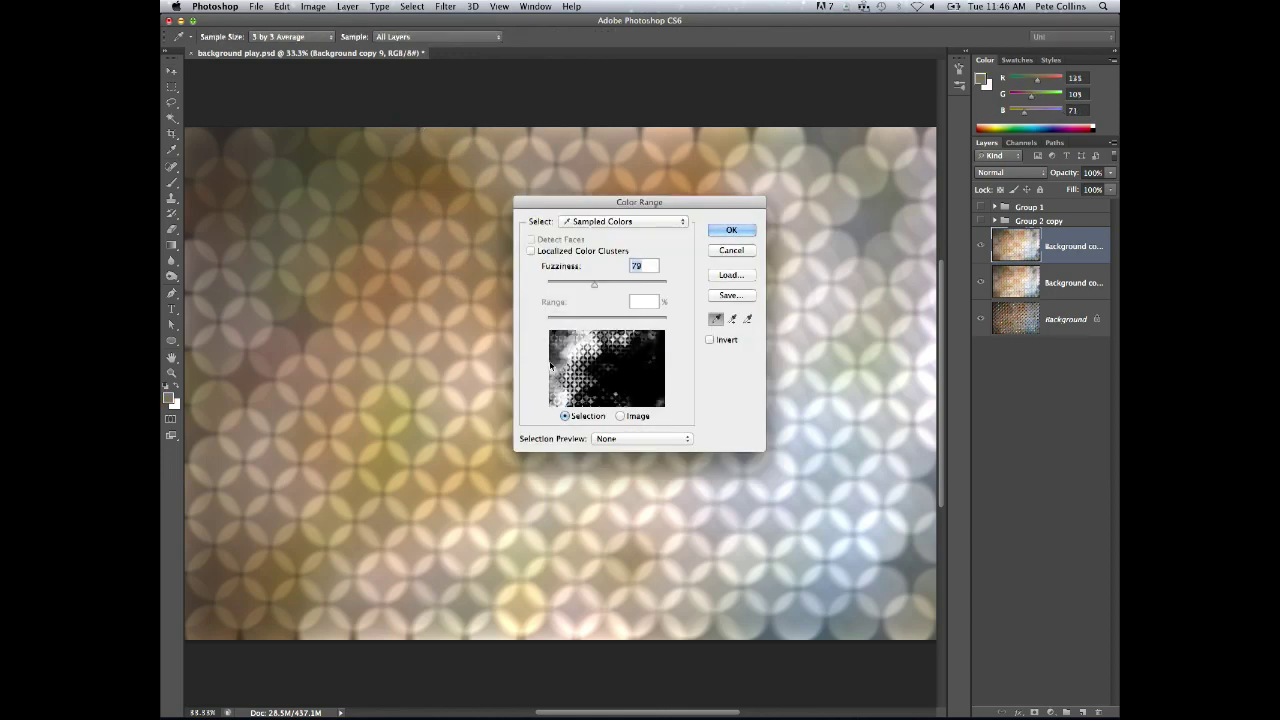
pyautogui.click(602, 362)
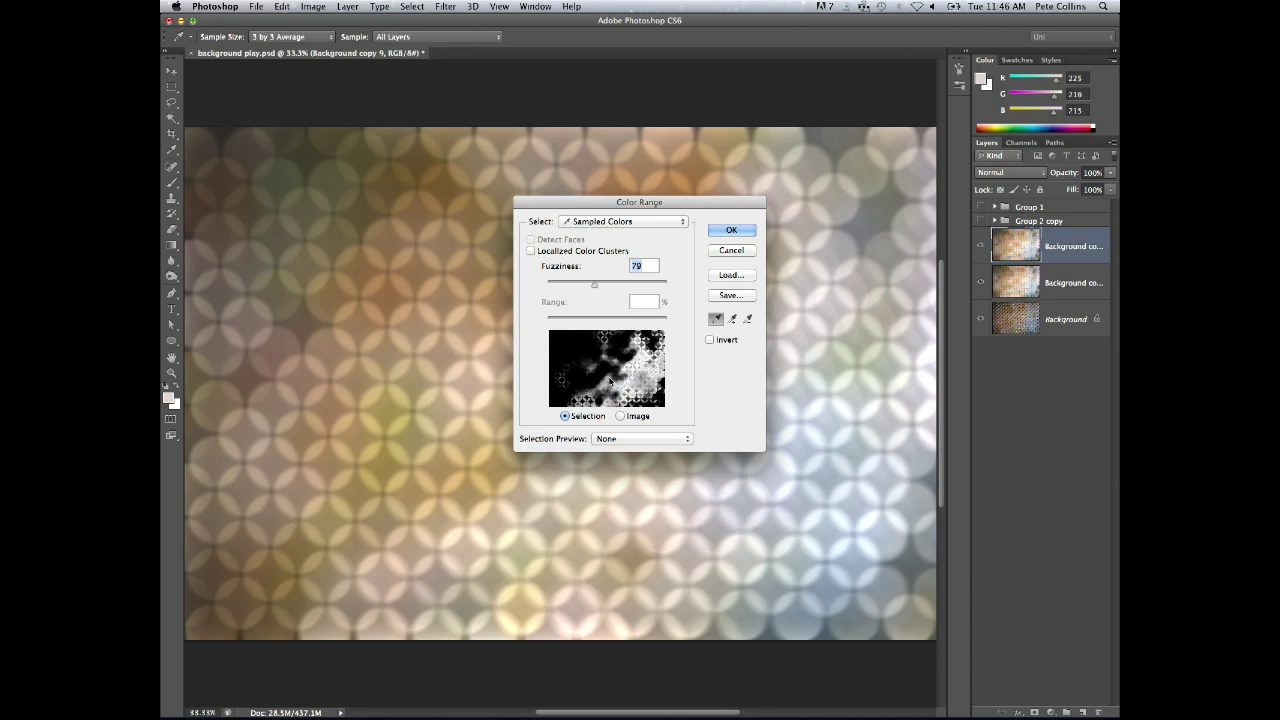
pyautogui.click(604, 364)
pyautogui.click(617, 390)
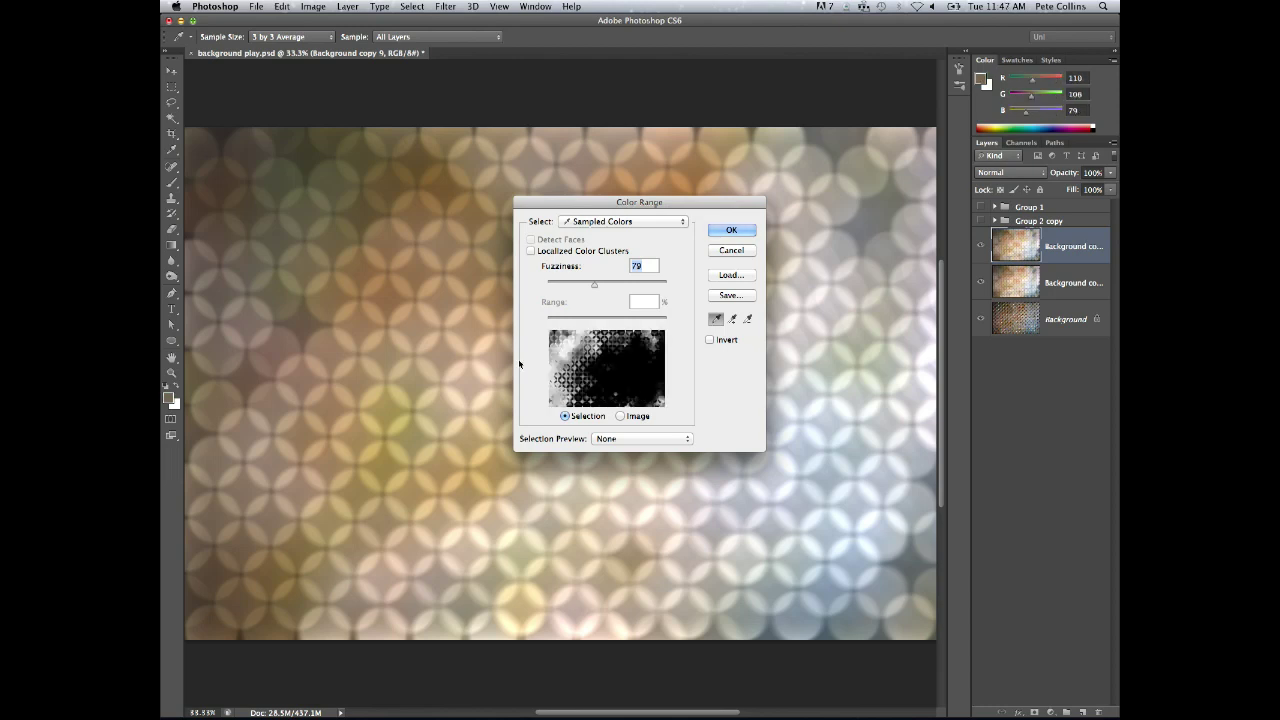
pyautogui.click(580, 361)
pyautogui.click(608, 378)
pyautogui.click(621, 383)
pyautogui.click(604, 365)
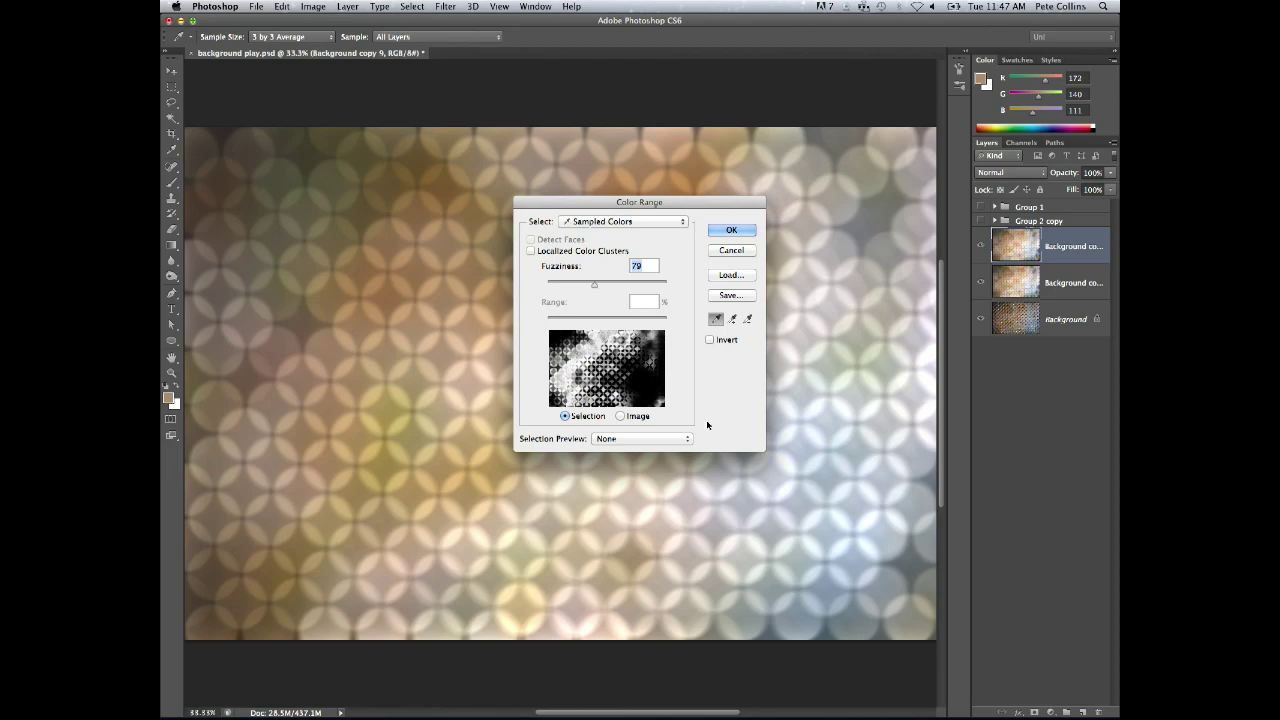
pyautogui.click(733, 231)
pyautogui.press('v')
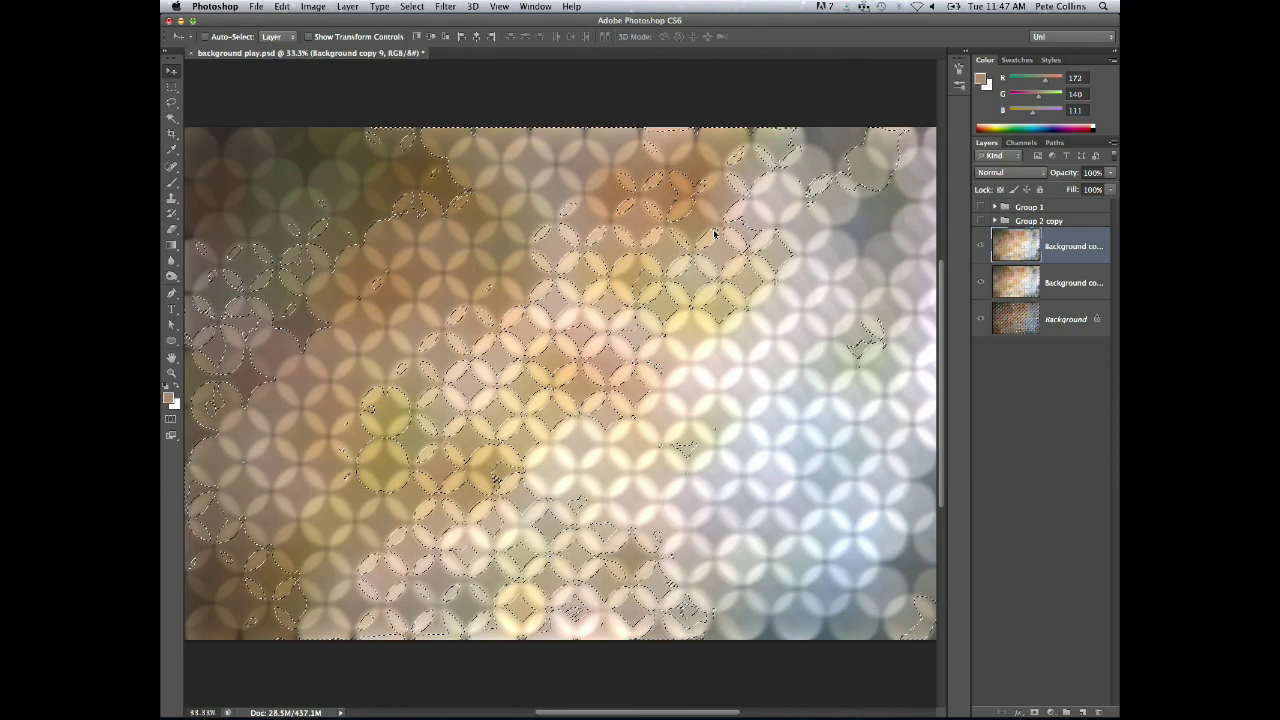
pyautogui.hotkey('ctrl', 'j')
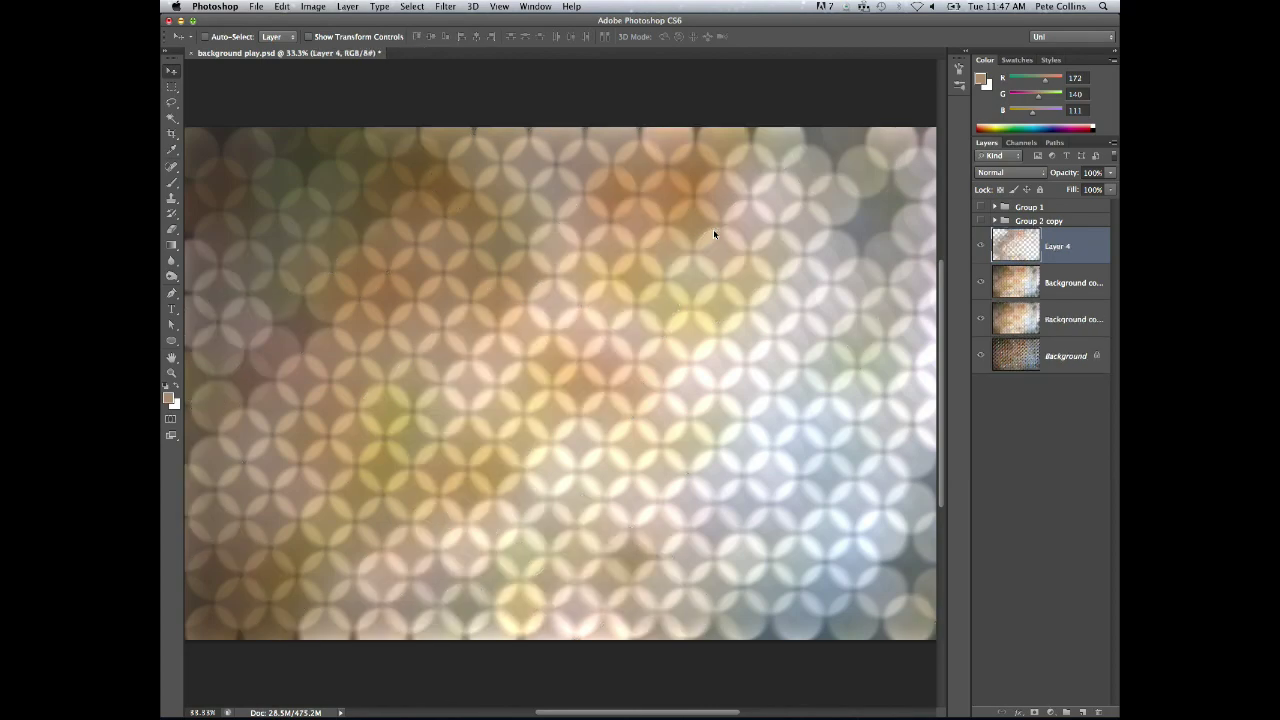
# Hide the three layers below Layer 4 to inspect the copied areas on their own, and show them again
pyautogui.click(981, 283)
pyautogui.click(981, 319)
pyautogui.click(981, 354)
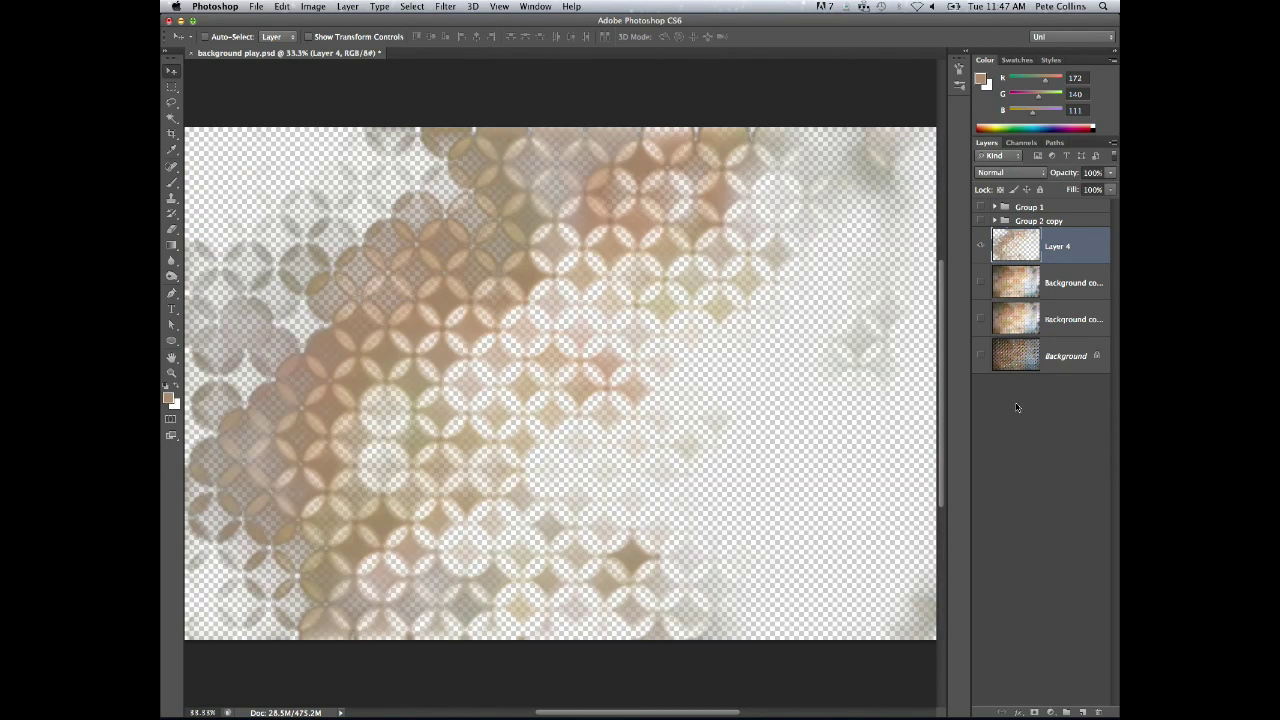
pyautogui.click(981, 355)
pyautogui.click(981, 319)
pyautogui.click(981, 283)
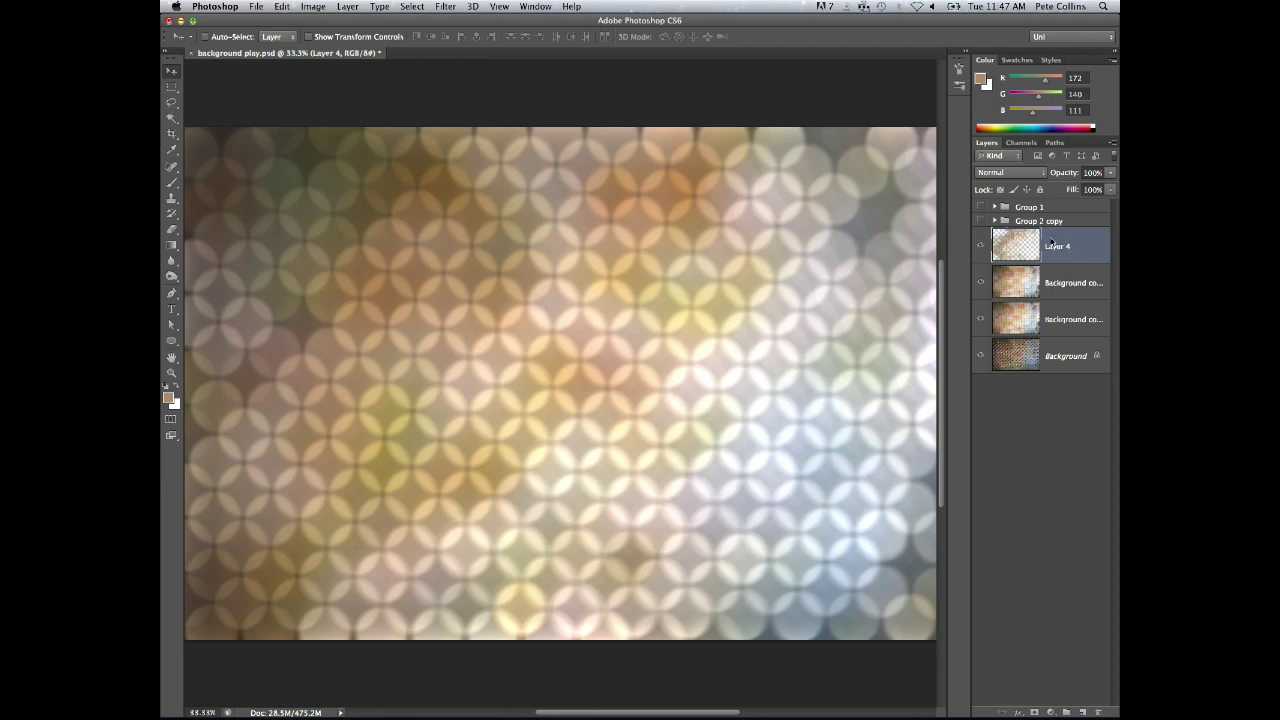
# Step through the blending modes for Layer 4 and leave it on Linear Light
pyautogui.hotkey('shift', '=')
pyautogui.hotkey('shift', '=')
pyautogui.hotkey('shift', '=')
pyautogui.hotkey('shift', '=')
pyautogui.hotkey('shift', '=')
pyautogui.hotkey('shift', '=')
pyautogui.hotkey('shift', '=')
pyautogui.hotkey('shift', '=')
pyautogui.hotkey('shift', '=')
pyautogui.hotkey('shift', '=')
pyautogui.hotkey('shift', '=')
pyautogui.hotkey('shift', '=')
pyautogui.hotkey('shift', '=')
pyautogui.hotkey('shift', '=')
pyautogui.hotkey('shift', '=')
pyautogui.hotkey('shift', '=')
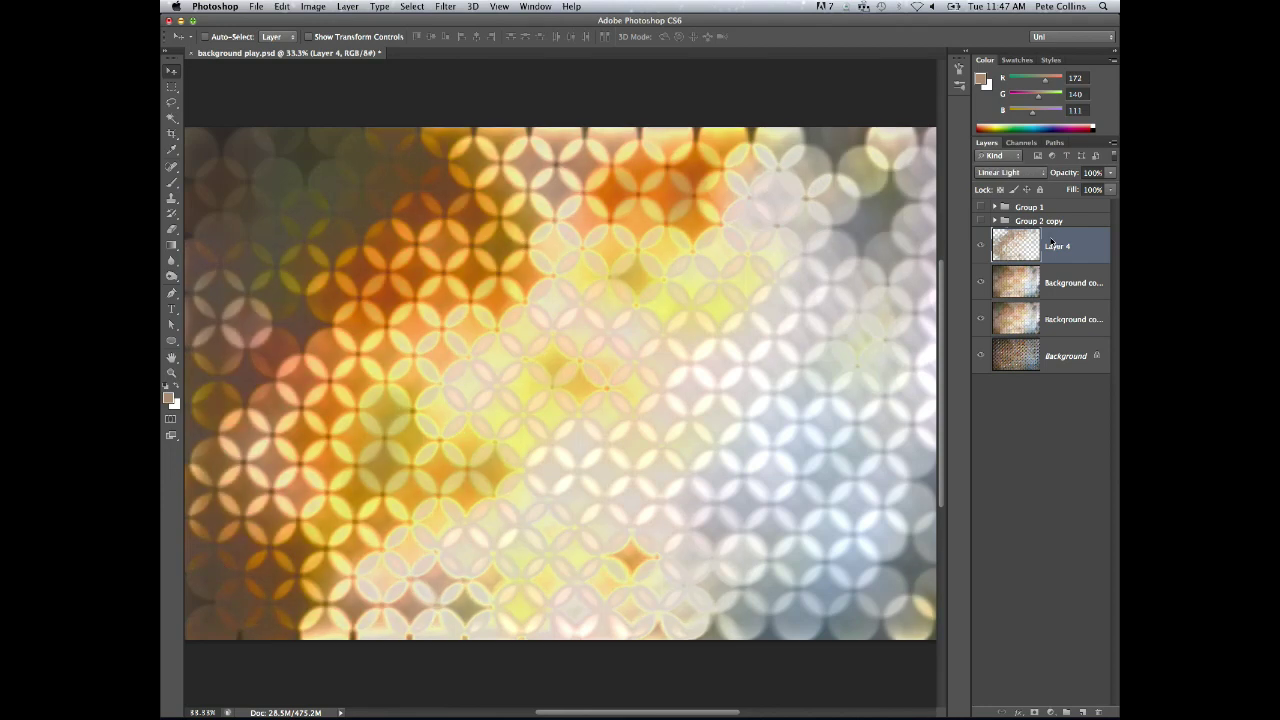
# Flip Layer 4 horizontally with Free Transform and apply the transformation
pyautogui.press('super+t')
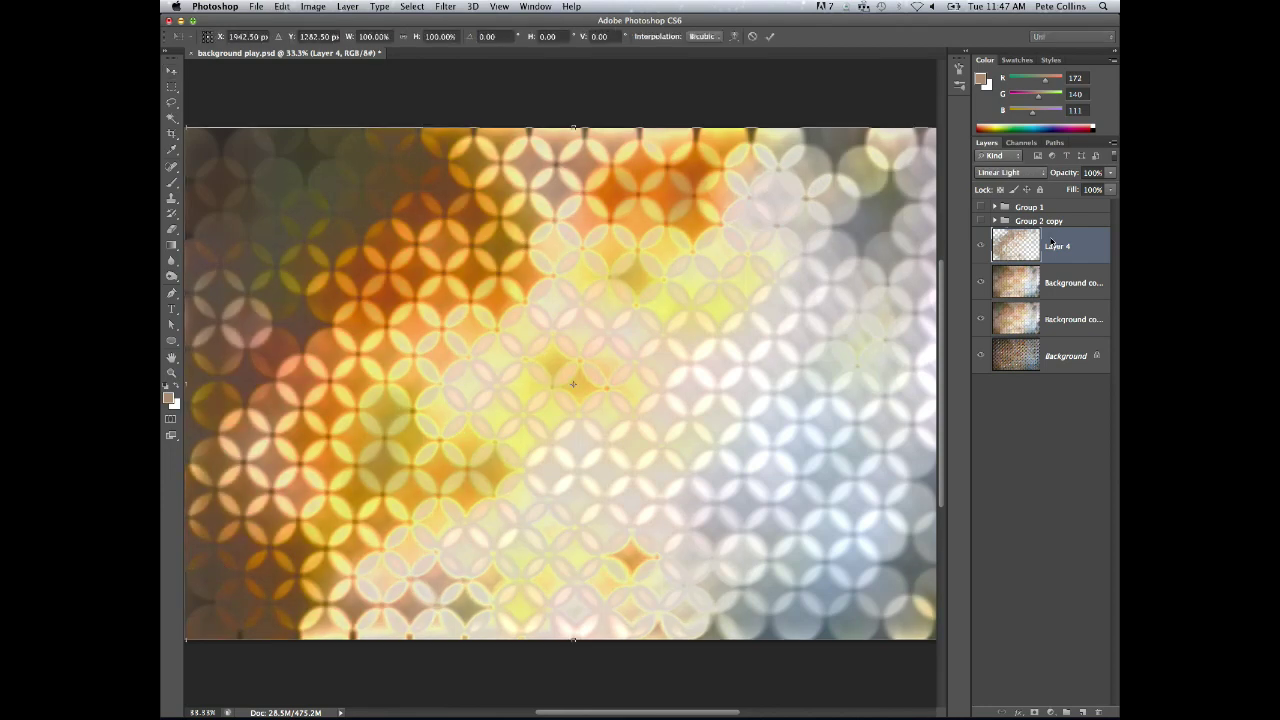
pyautogui.rightClick(625, 338)
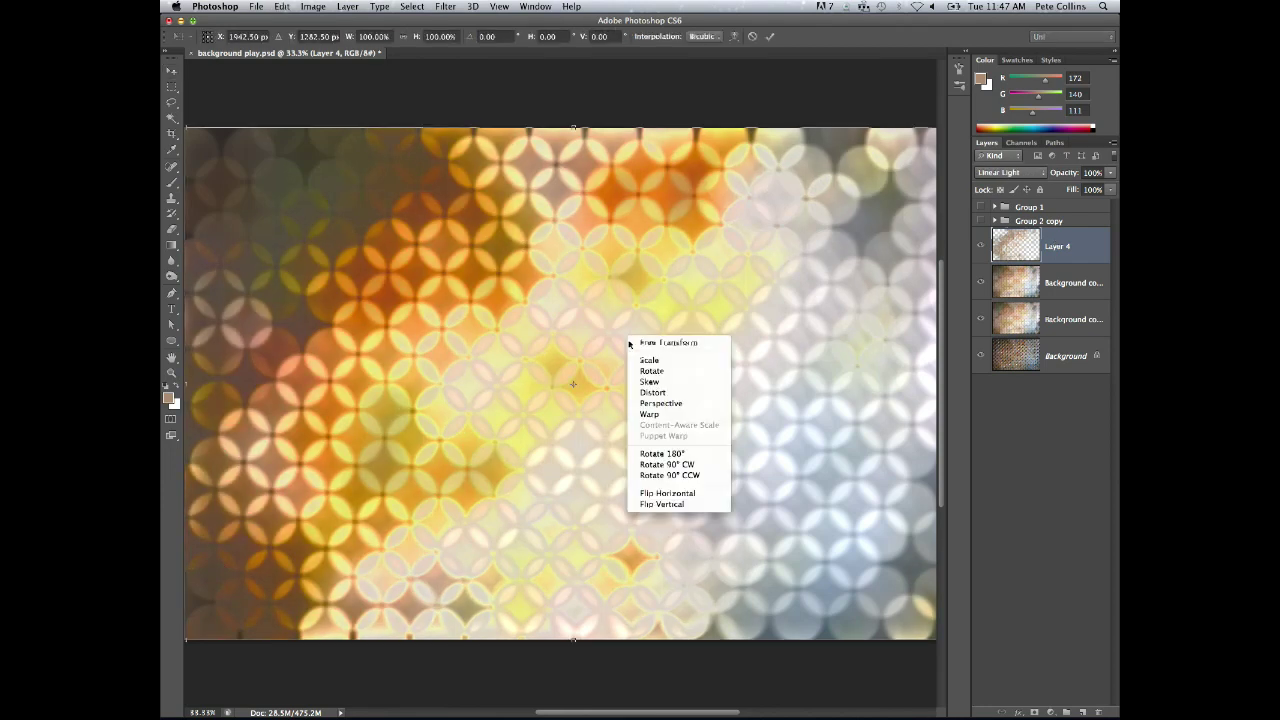
pyautogui.click(675, 492)
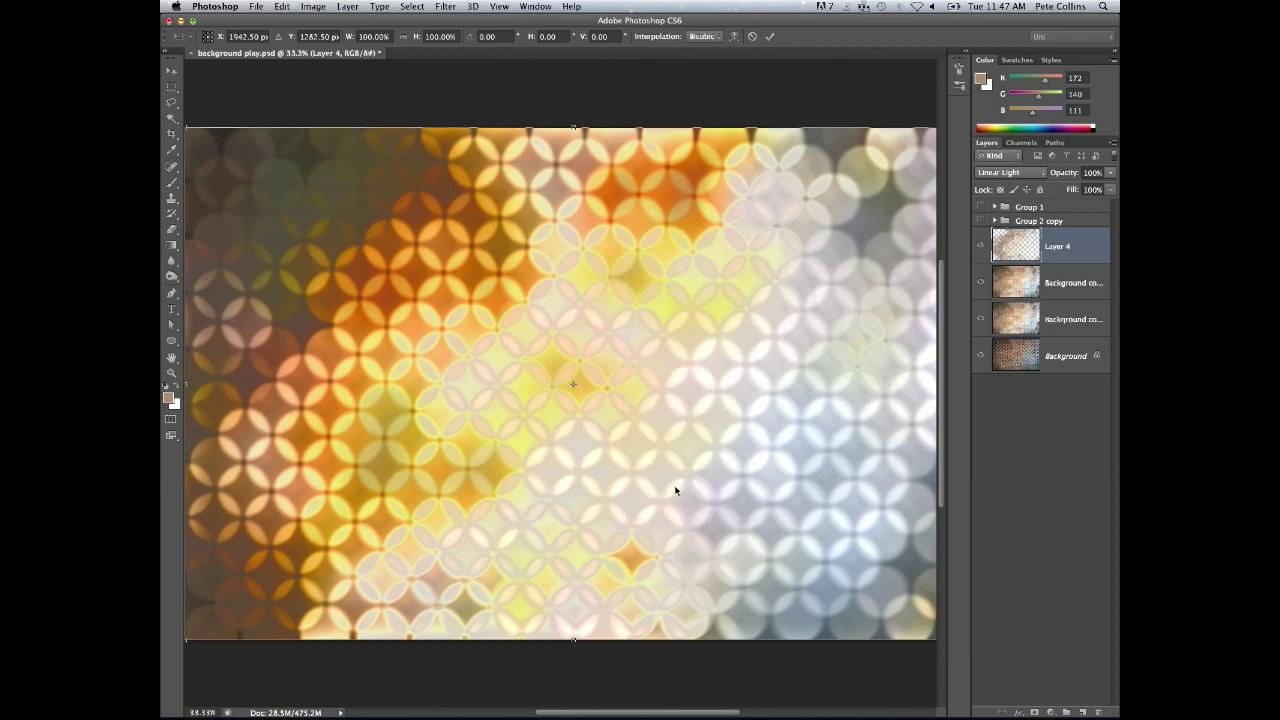
pyautogui.rightClick(659, 434)
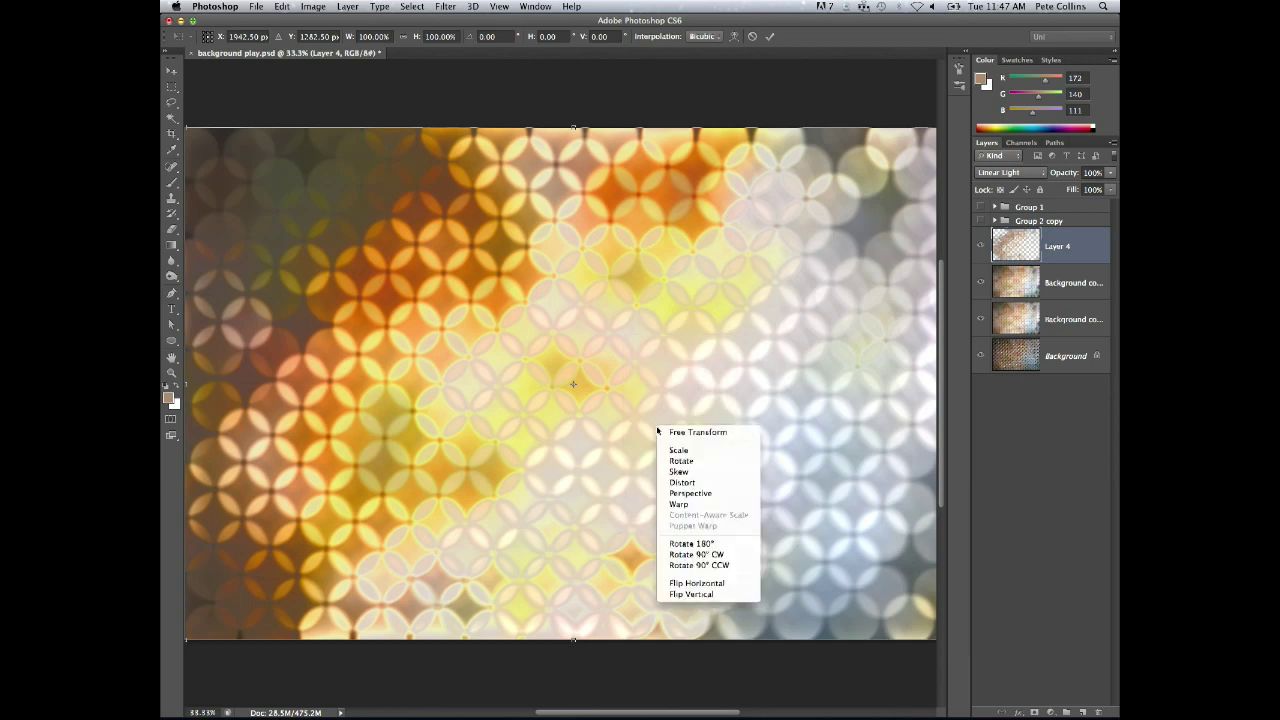
pyautogui.click(705, 586)
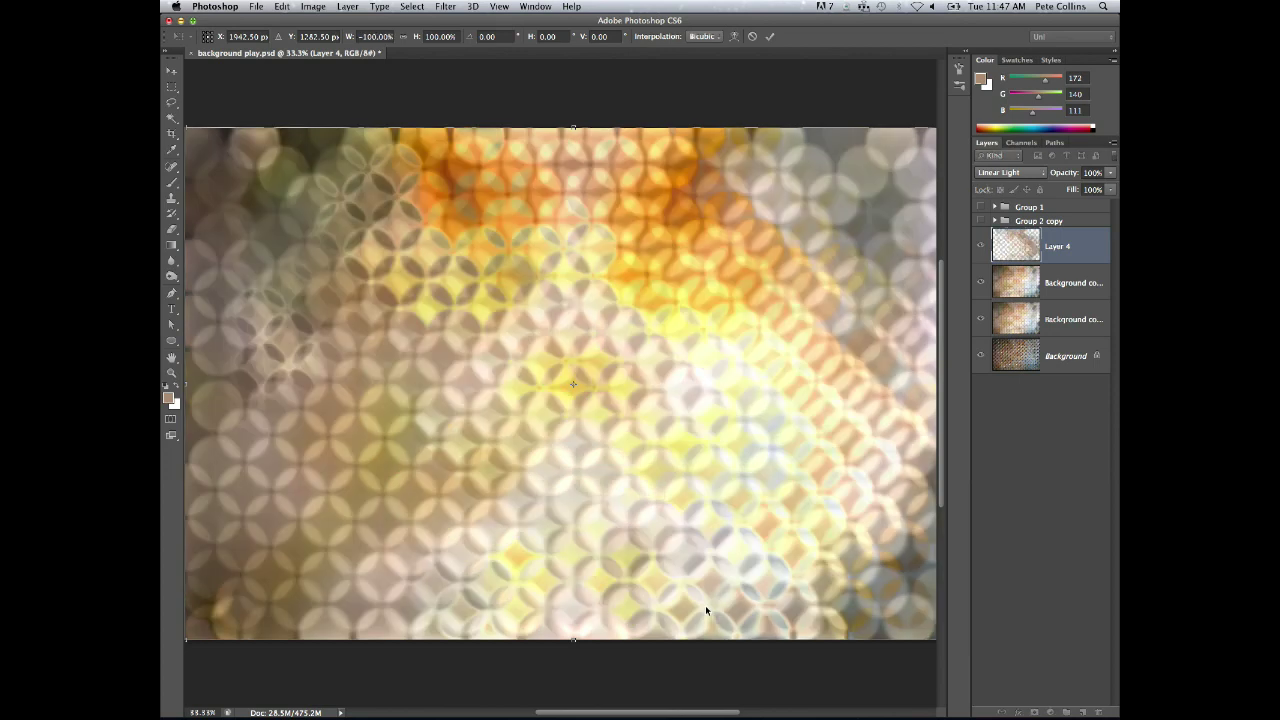
pyautogui.press('Return')
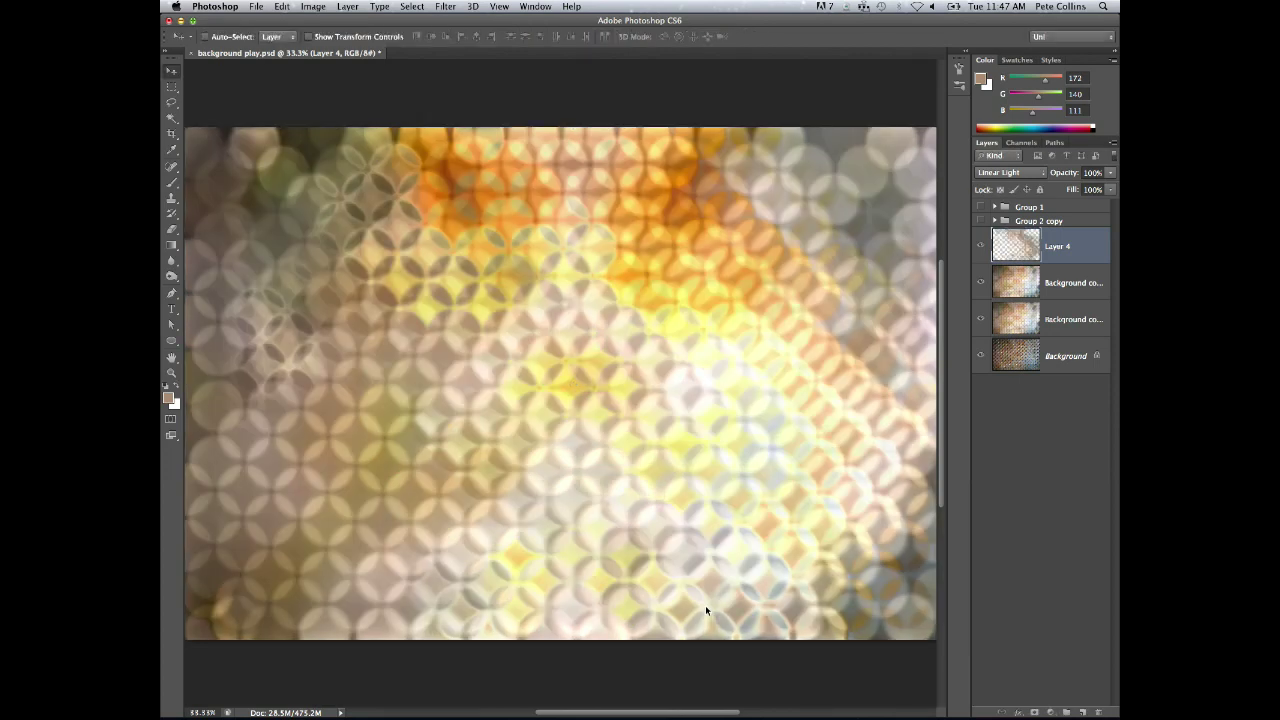
# Change the flipped Layer 4's blending mode to Linear Burn
pyautogui.hotkey('shift', '+')
pyautogui.hotkey('shift', '+')
pyautogui.hotkey('shift', '+')
pyautogui.hotkey('shift', '+')
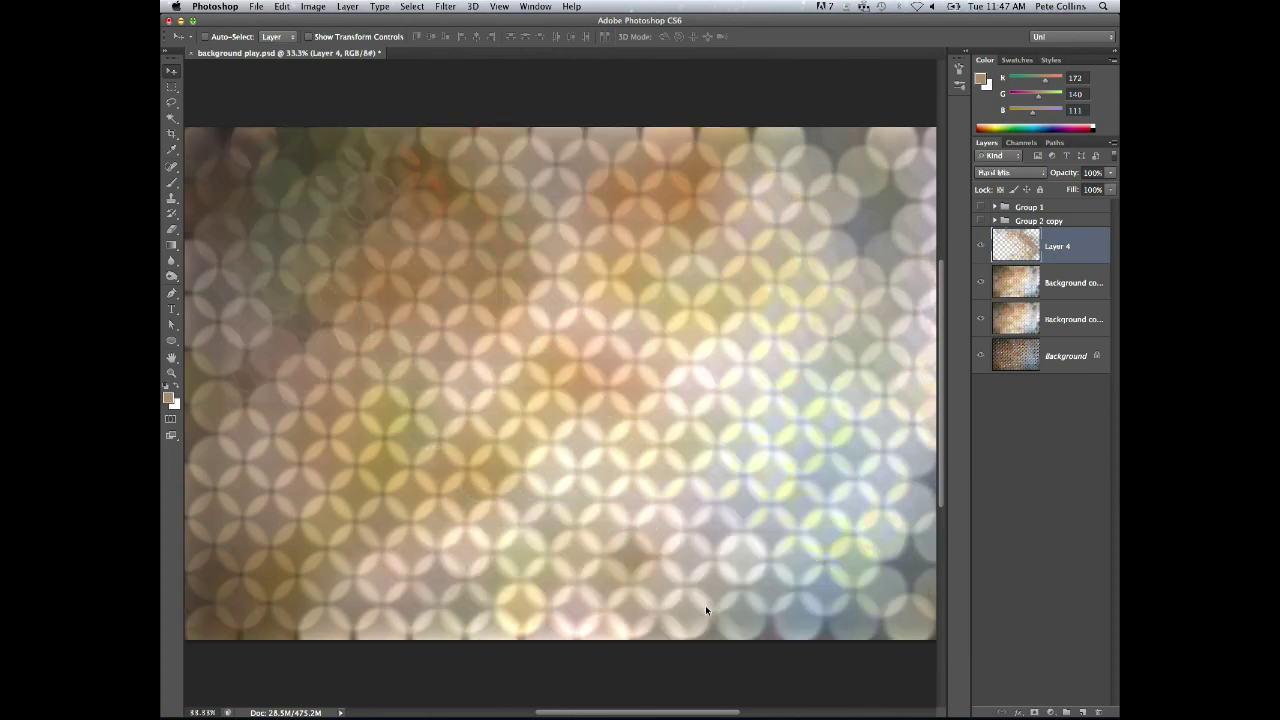
pyautogui.hotkey('shift', '+')
pyautogui.hotkey('shift', '+')
pyautogui.hotkey('shift', '+')
pyautogui.hotkey('shift', '+')
pyautogui.hotkey('shift', '+')
pyautogui.hotkey('shift', '+')
pyautogui.hotkey('shift', '+')
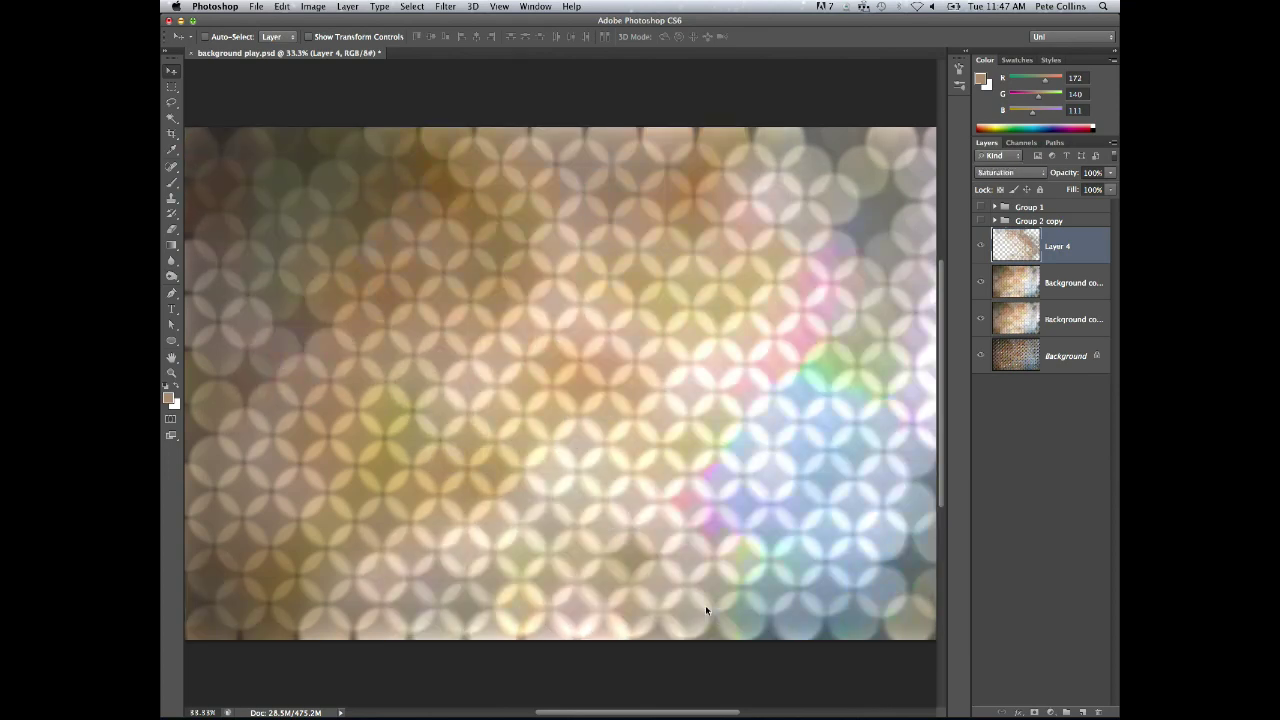
pyautogui.hotkey('shift', '+')
pyautogui.hotkey('shift', '+')
pyautogui.hotkey('shift', '+')
pyautogui.hotkey('shift', '+')
pyautogui.hotkey('shift', '+')
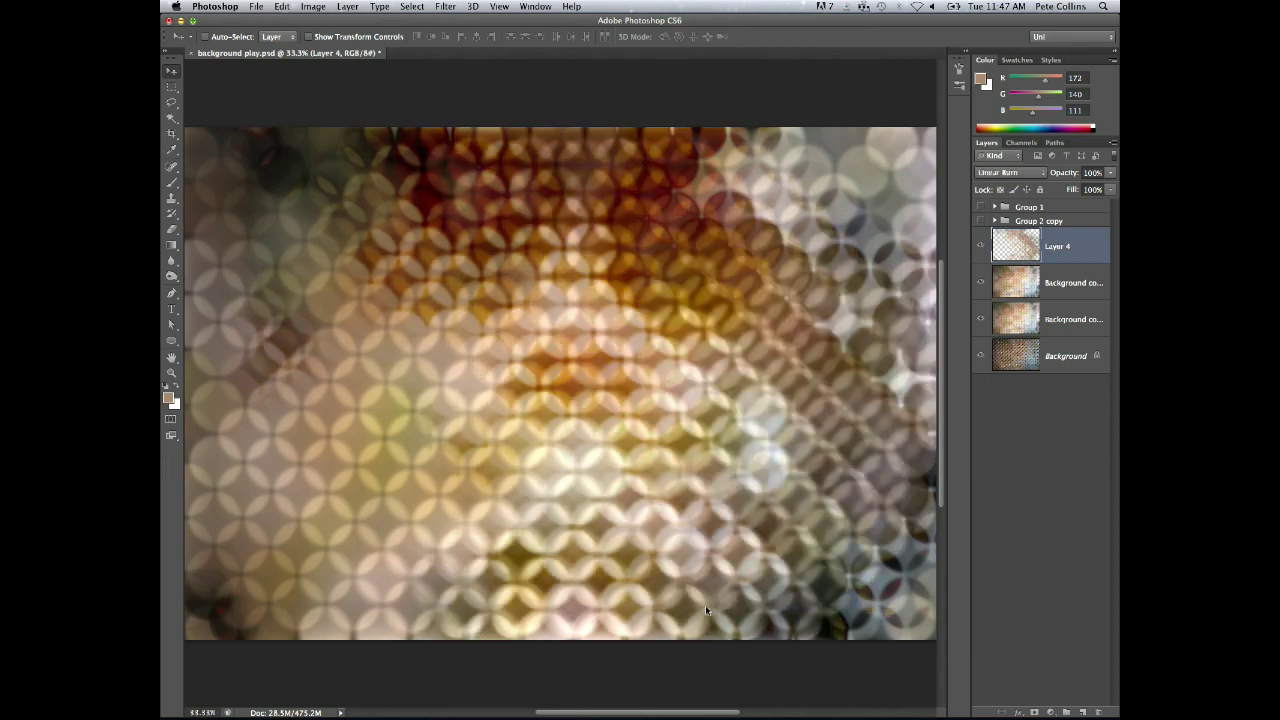
# Add a drop shadow and an inner shadow to Layer 4, increasing the inner shadow's distance
pyautogui.doubleClick(1092, 252)
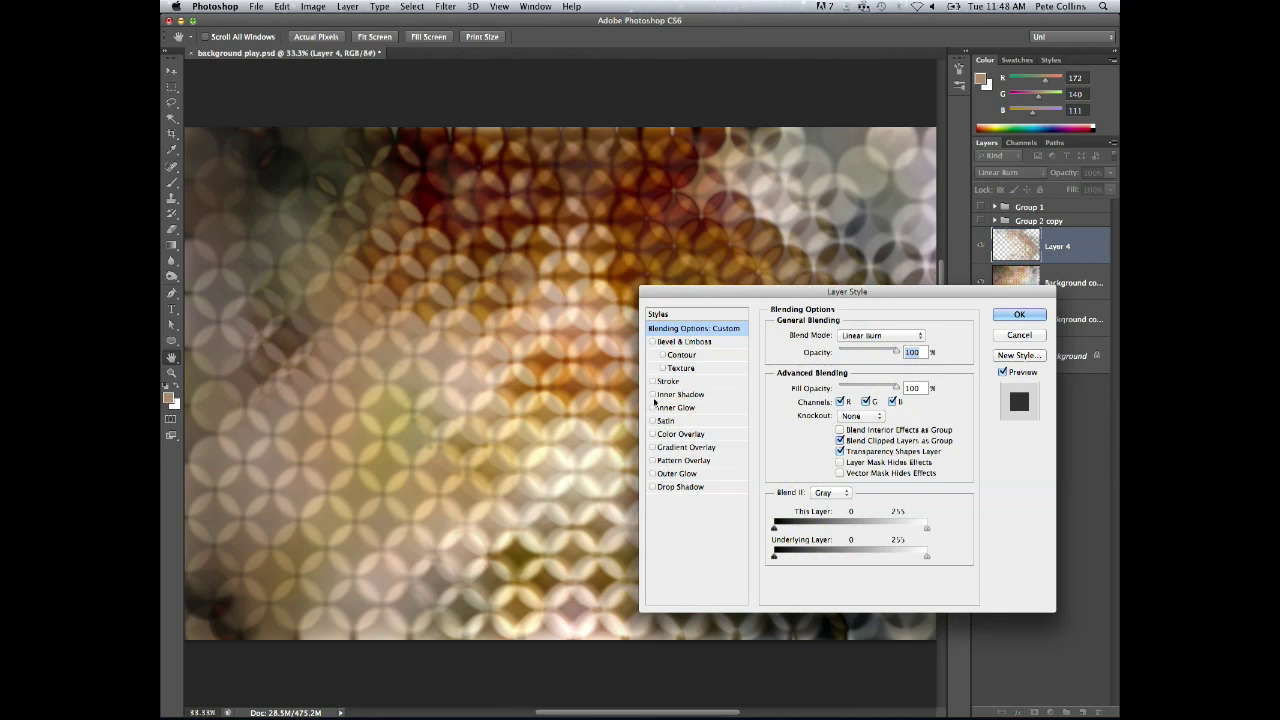
pyautogui.click(653, 486)
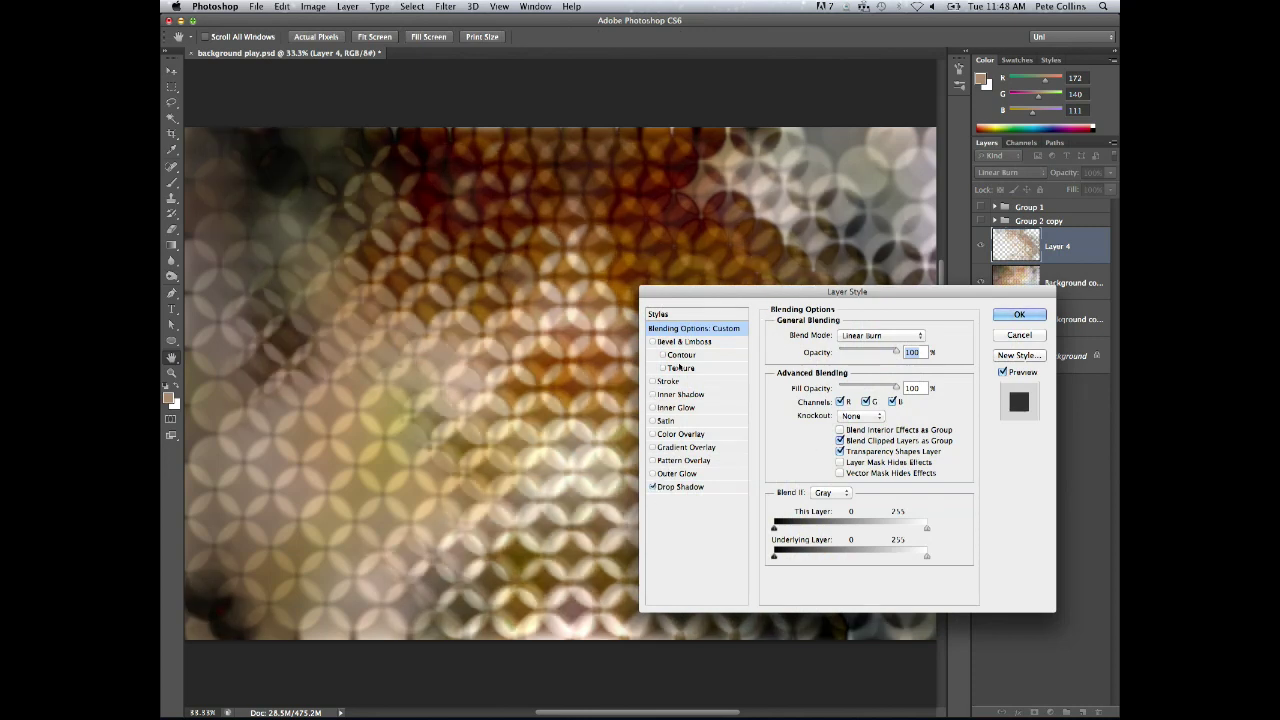
pyautogui.click(653, 394)
pyautogui.click(675, 395)
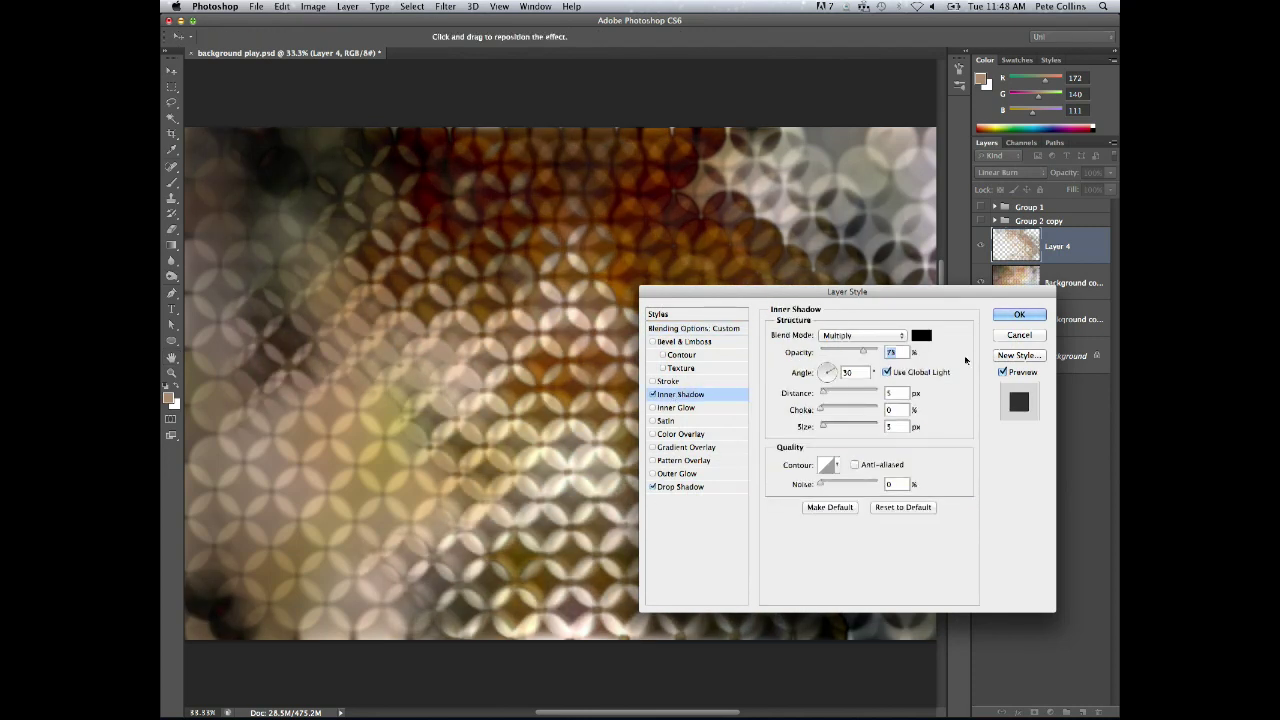
pyautogui.moveTo(825, 394); pyautogui.dragTo(855, 394)
pyautogui.click(1019, 316)
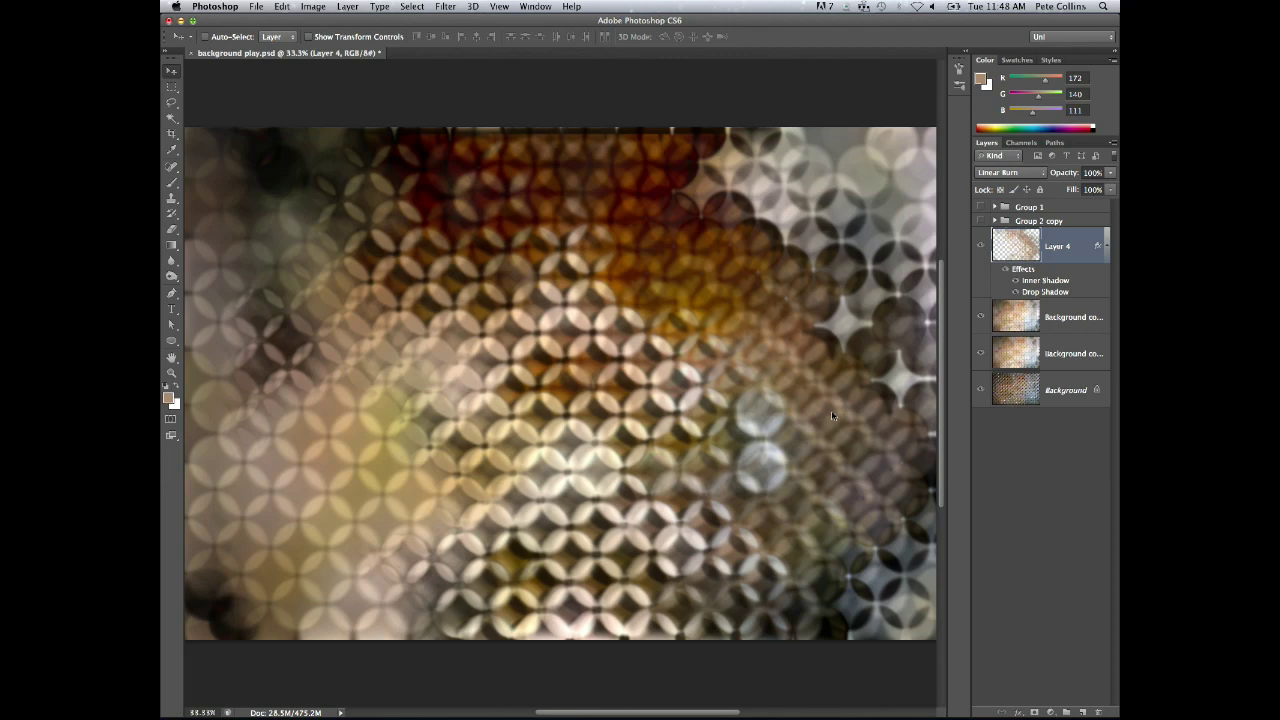
# Hide Layer 4 and both blurred background copies, and show the Group 2 copy group
pyautogui.click(980, 245)
pyautogui.click(980, 317)
pyautogui.click(980, 353)
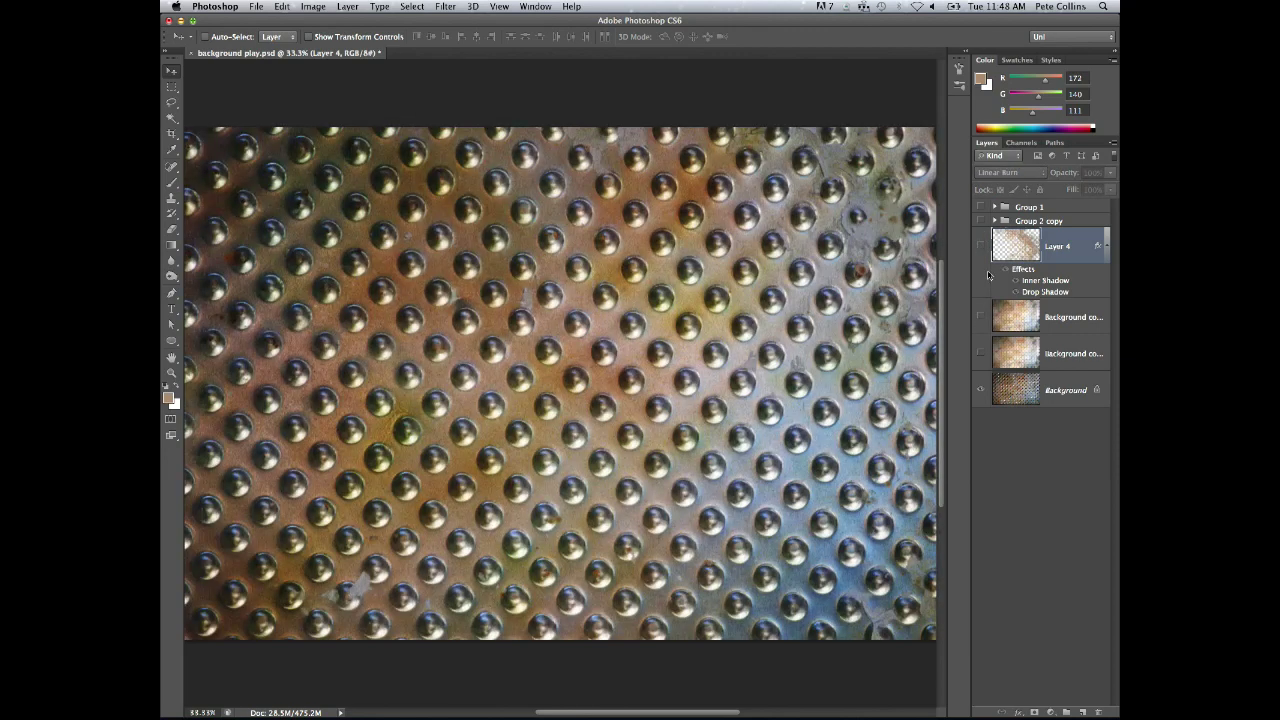
pyautogui.click(980, 220)
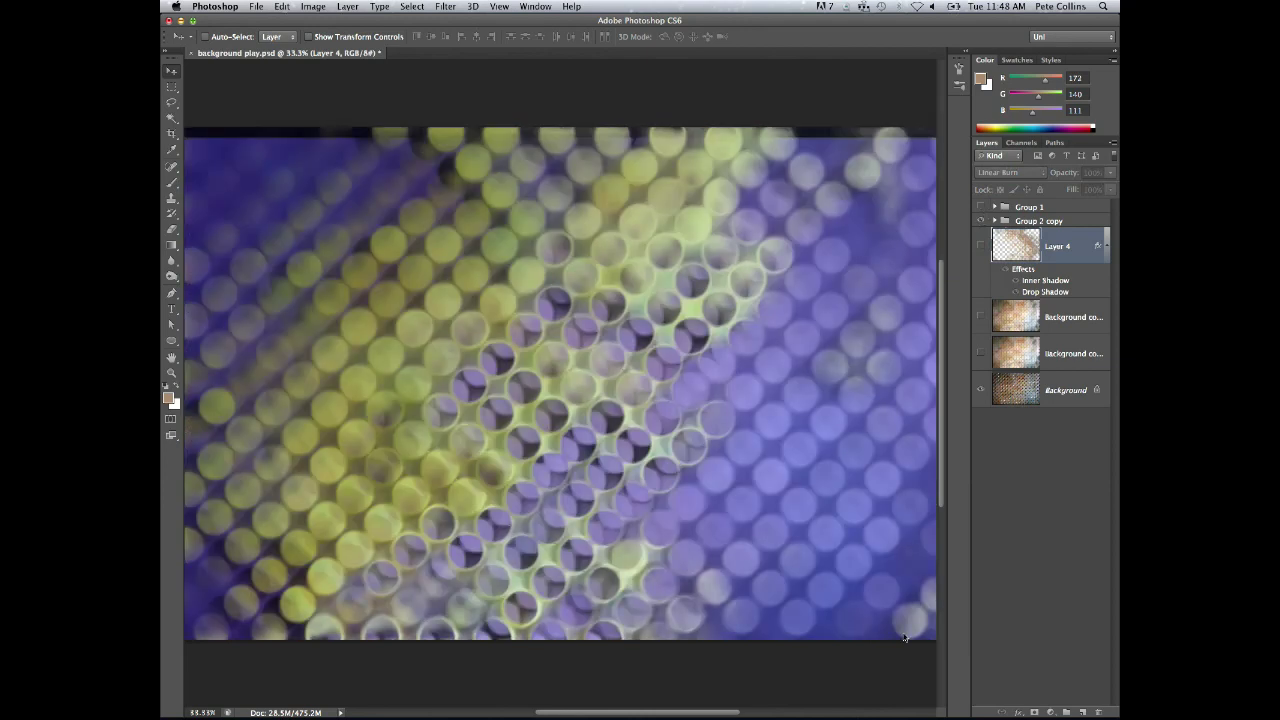